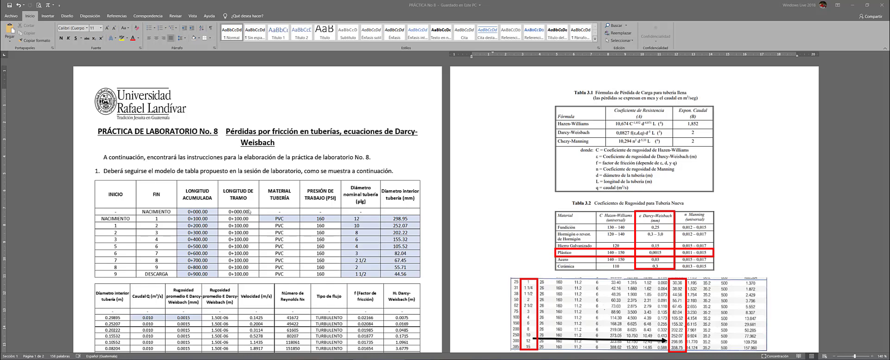
pyautogui.scroll(-3, 168, 204)
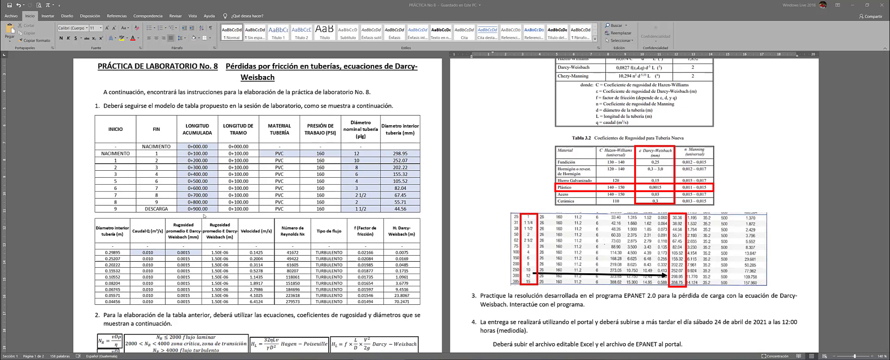
pyautogui.click(156, 231)
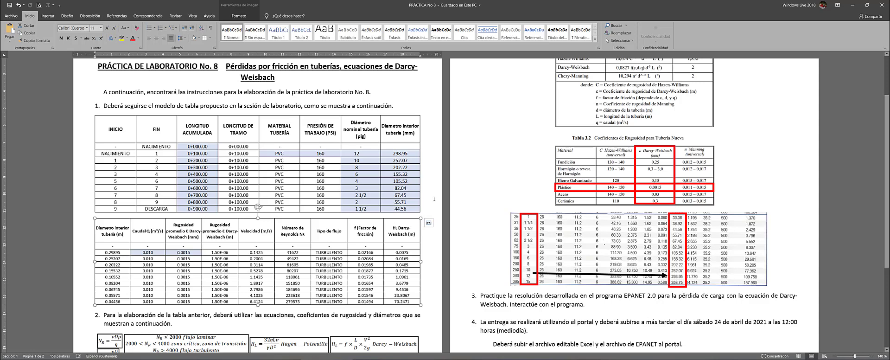
pyautogui.click(435, 196)
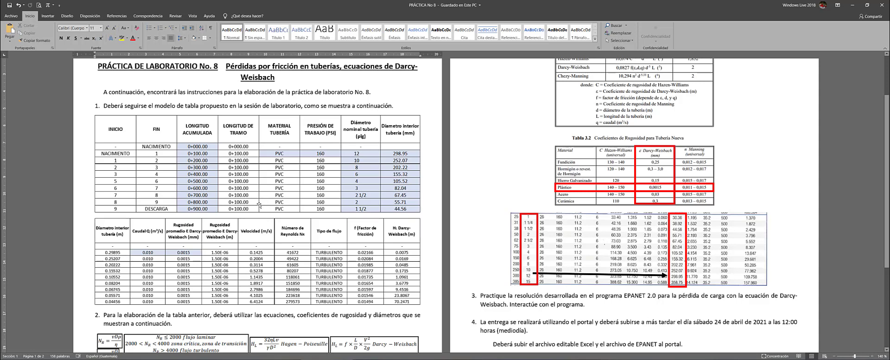
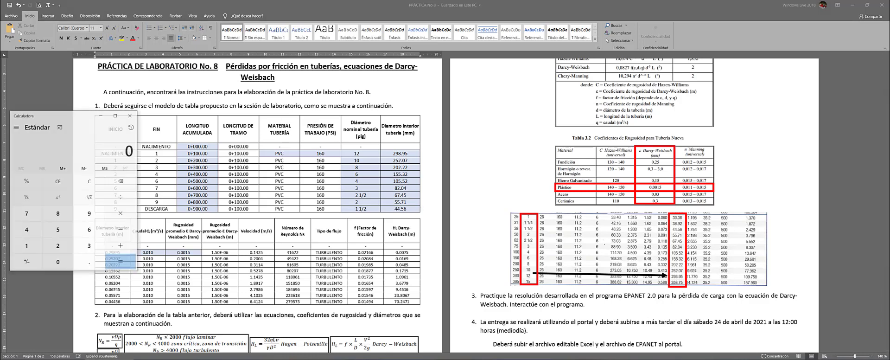
# Compute 700 × 0.704 in Calculator, getting 492.8, then close it
pyautogui.write('700')
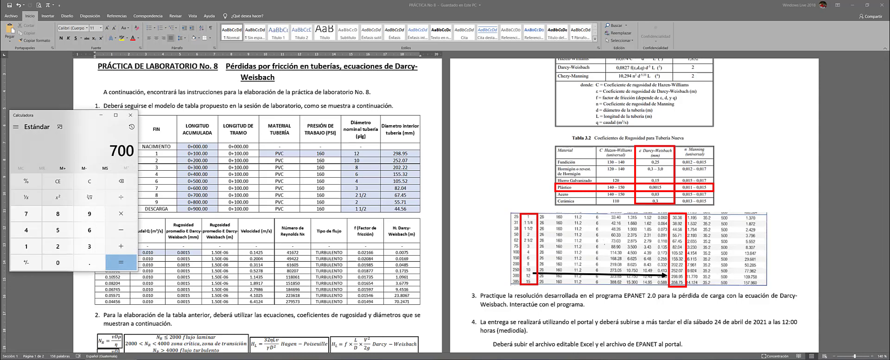
pyautogui.write('*')
pyautogui.write('0.704')
pyautogui.press('Return')
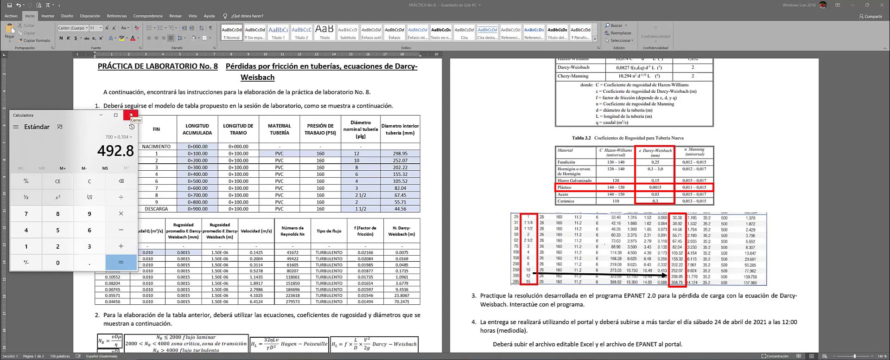
pyautogui.click(131, 114)
# Close the Calculator to bring the Laboratory Practice No. 8 document back into view
pyautogui.click(131, 115)
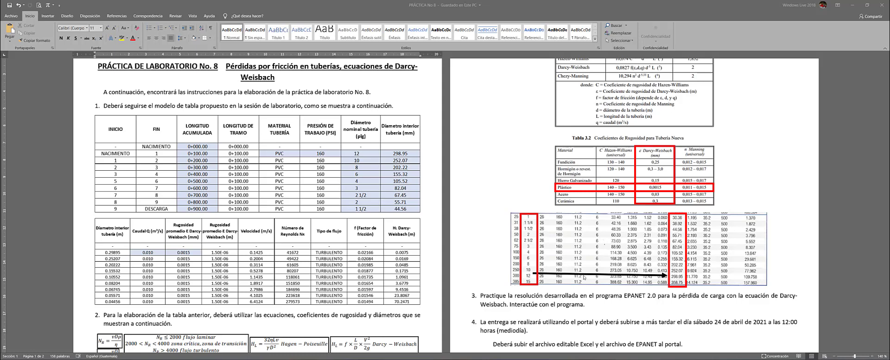
# Drag the black arrow's left endpoint slightly lower on the pipe-results image
pyautogui.click(559, 274)
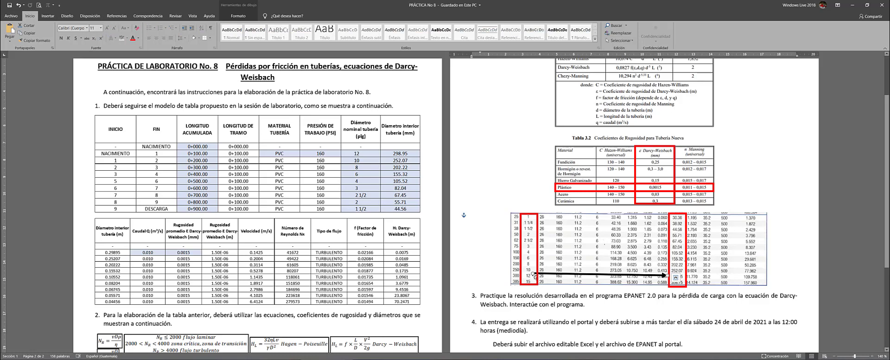
pyautogui.moveTo(534, 274); pyautogui.dragTo(534, 277)
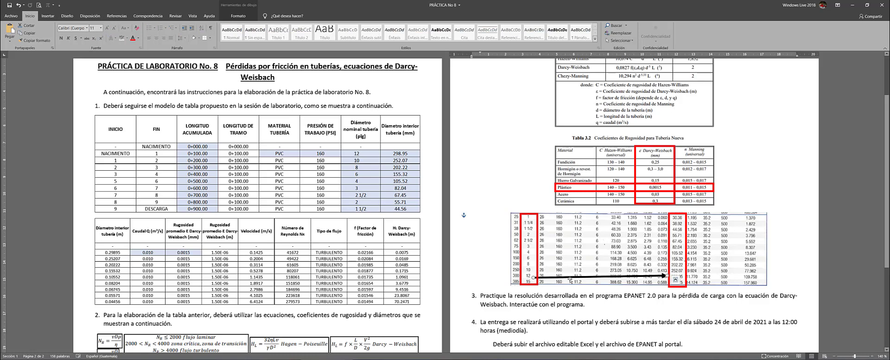
pyautogui.click(608, 284)
pyautogui.click(641, 305)
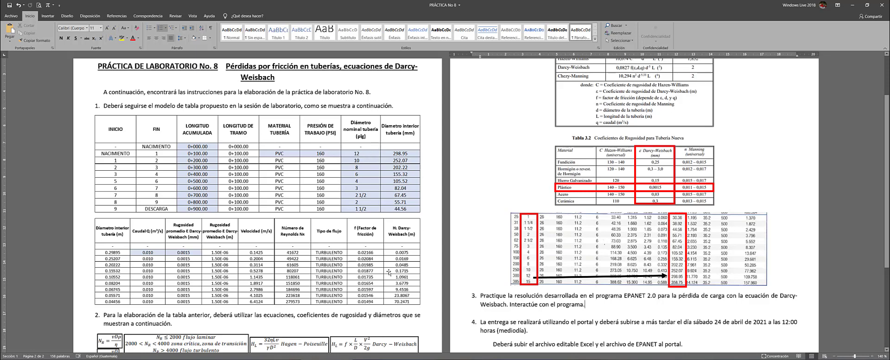
pyautogui.click(369, 359)
pyautogui.click(877, 345)
pyautogui.scroll(-1, 293, 233)
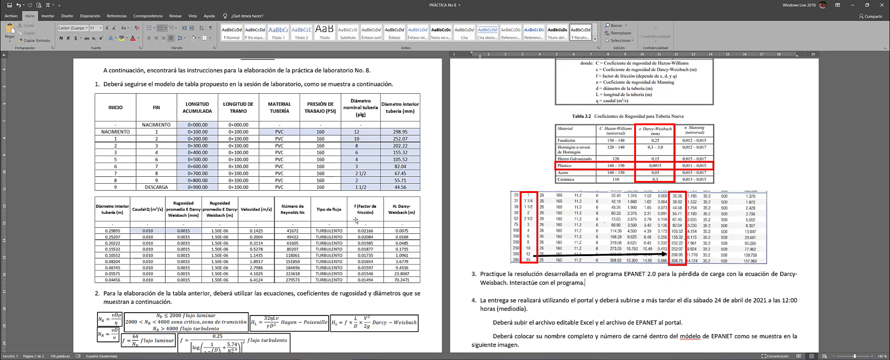
pyautogui.scroll(-1, 355, 220)
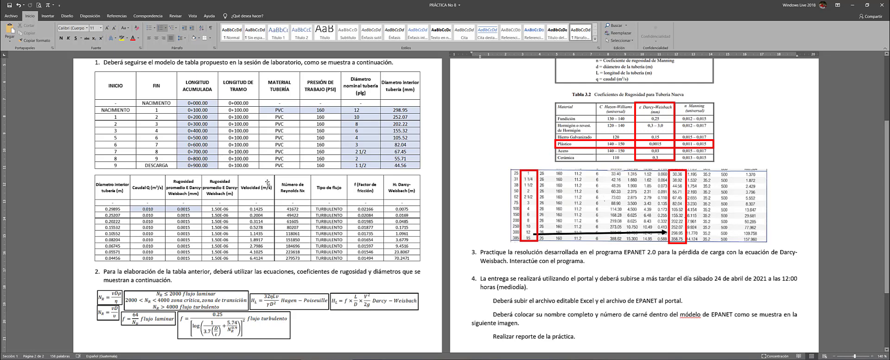
pyautogui.scroll(-3, 252, 188)
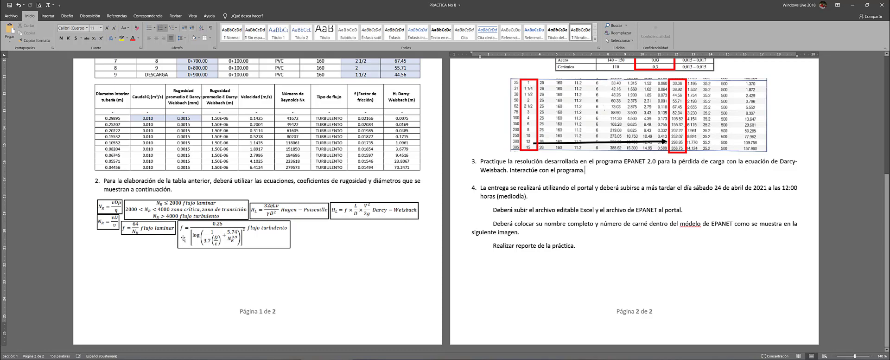
pyautogui.scroll(5, 271, 246)
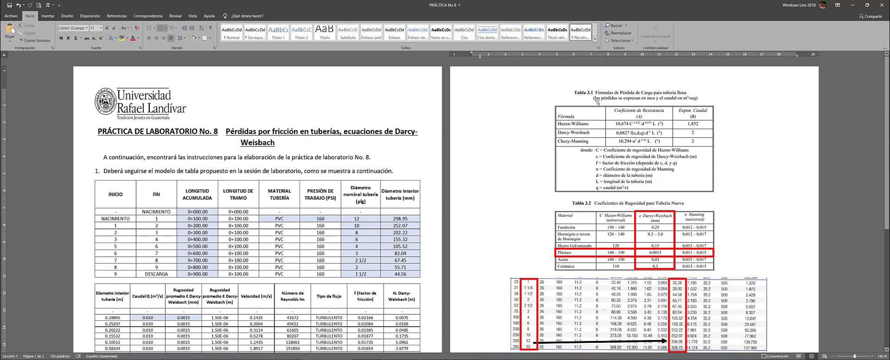
pyautogui.click(595, 100)
pyautogui.click(723, 143)
pyautogui.click(660, 145)
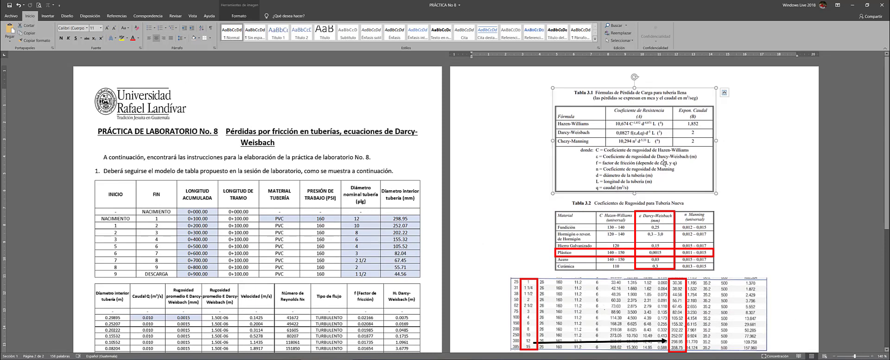
pyautogui.click(748, 165)
pyautogui.click(604, 143)
pyautogui.click(766, 149)
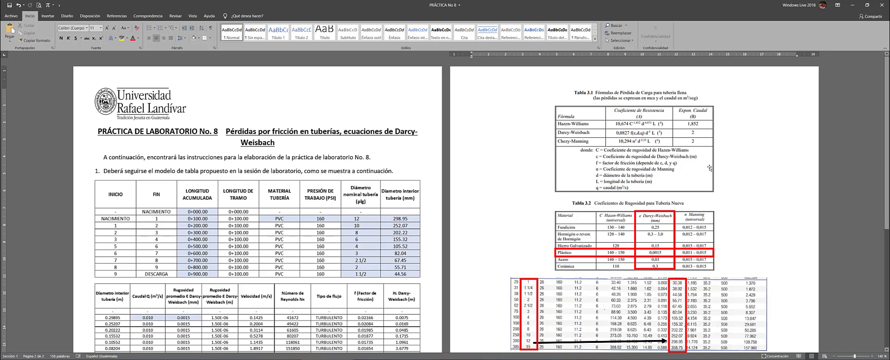
pyautogui.scroll(-3, 273, 257)
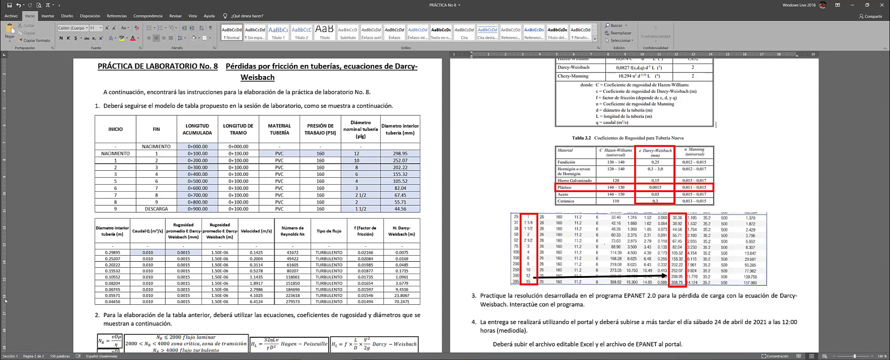
pyautogui.click(606, 161)
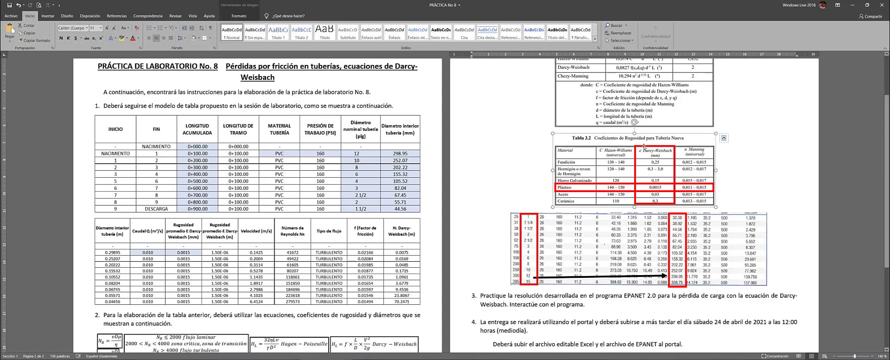
pyautogui.click(733, 165)
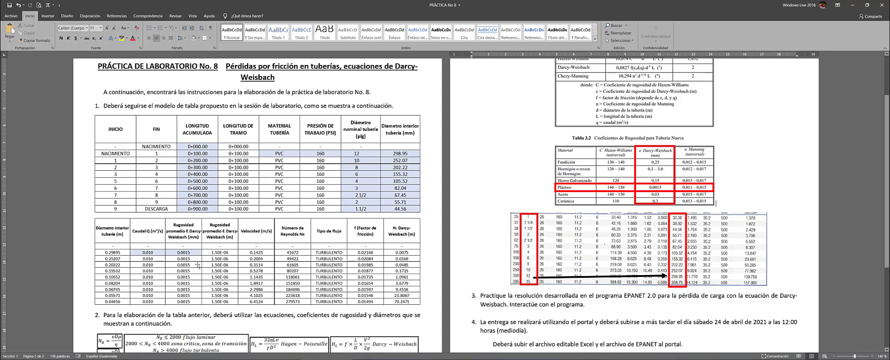
# Select the EPANET pipe data table picture on page 2
pyautogui.click(587, 227)
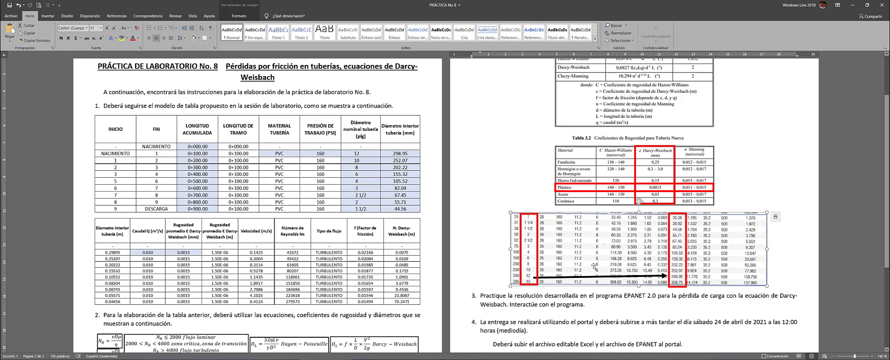
# Scroll down the assignment to review the pipe table, formulas and instructions
pyautogui.scroll(-3, 594, 265)
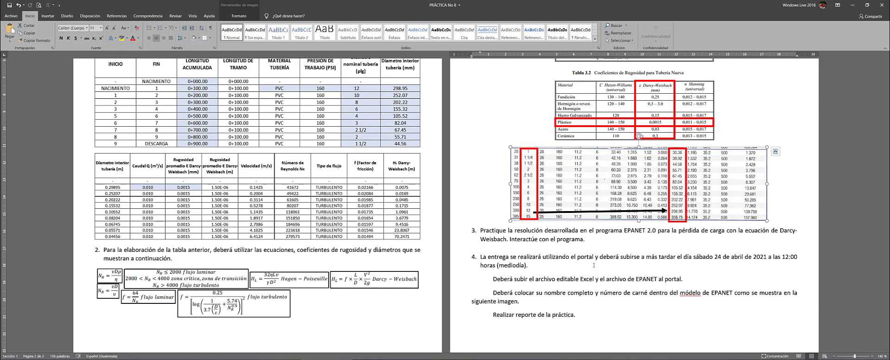
# Check spelling suggestions for 'módelo', leave the word unchanged, and scroll further down
pyautogui.rightClick(681, 292)
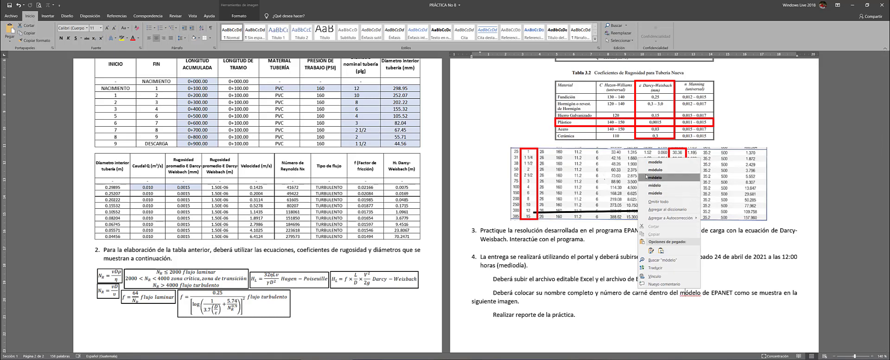
pyautogui.click(746, 309)
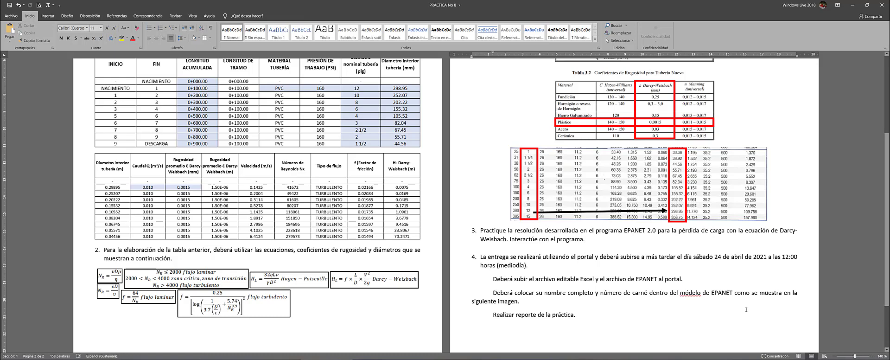
pyautogui.scroll(-3, 515, 264)
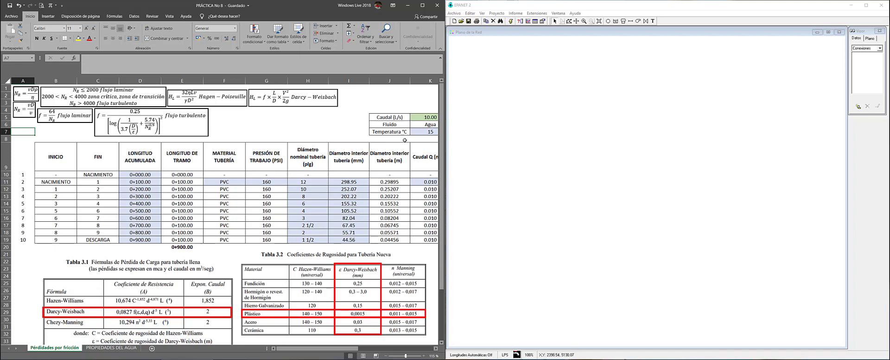
pyautogui.click(309, 124)
pyautogui.keyDown('ctrl'); pyautogui.scroll(-4, 252, 129); pyautogui.keyUp('ctrl')
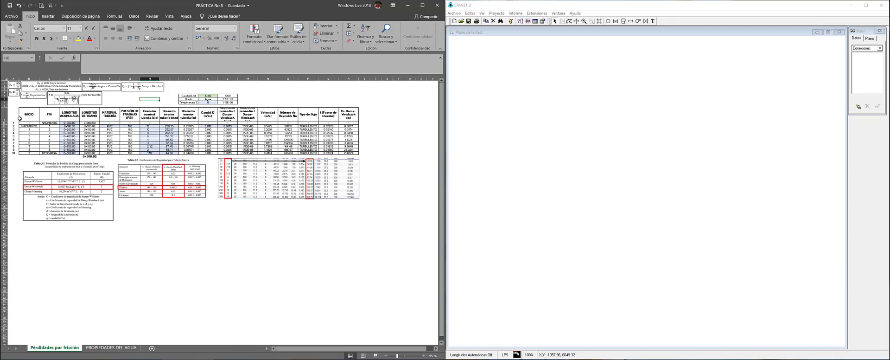
pyautogui.keyDown('ctrl'); pyautogui.scroll(3, 19, 118); pyautogui.keyUp('ctrl')
pyautogui.click(99, 173)
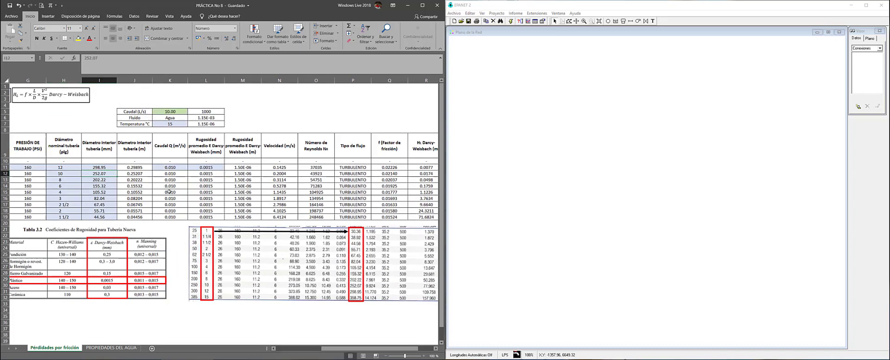
pyautogui.press('Left')
pyautogui.press('Left')
pyautogui.press('Left')
pyautogui.press('Left')
pyautogui.press('Left')
pyautogui.press('Left')
pyautogui.press('Left')
pyautogui.press('Left')
pyautogui.press('Up')
pyautogui.press('Up')
pyautogui.press('Right')
pyautogui.press('Right')
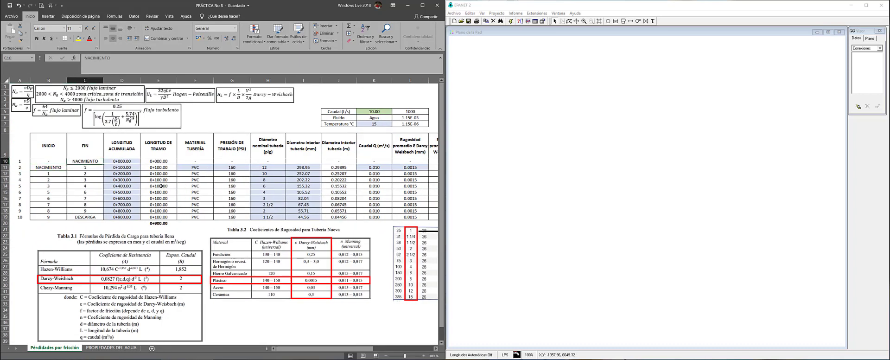
pyautogui.press('Up')
pyautogui.press('Left')
pyautogui.press('Right')
pyautogui.press('Right')
pyautogui.press('Right')
pyautogui.press('Right')
pyautogui.press('Right')
pyautogui.press('Right')
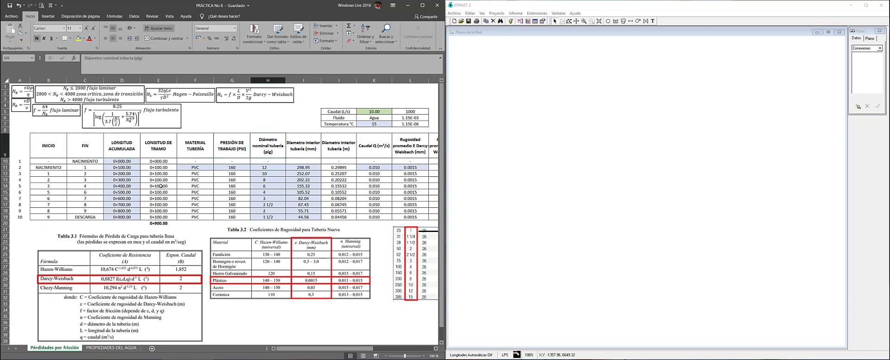
pyautogui.press('Left')
pyautogui.press('Left')
pyautogui.press('Left')
pyautogui.press('Left')
pyautogui.press('Left')
pyautogui.press('Left')
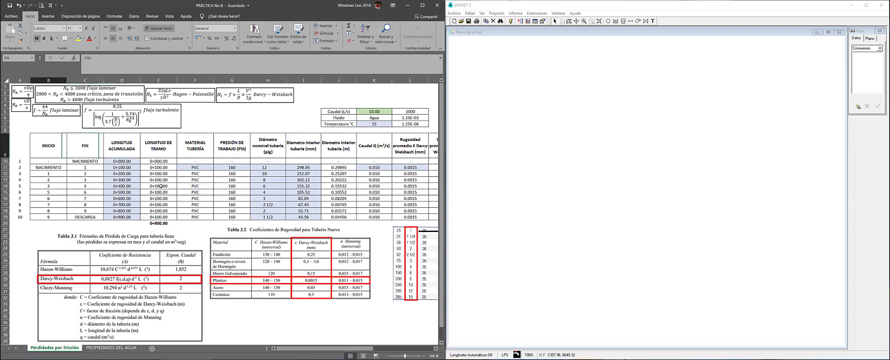
pyautogui.press('Right')
pyautogui.press('Right')
pyautogui.press('Right')
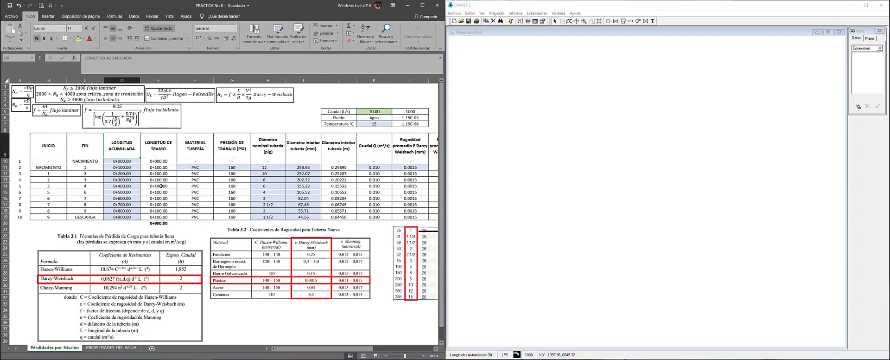
pyautogui.press('Right')
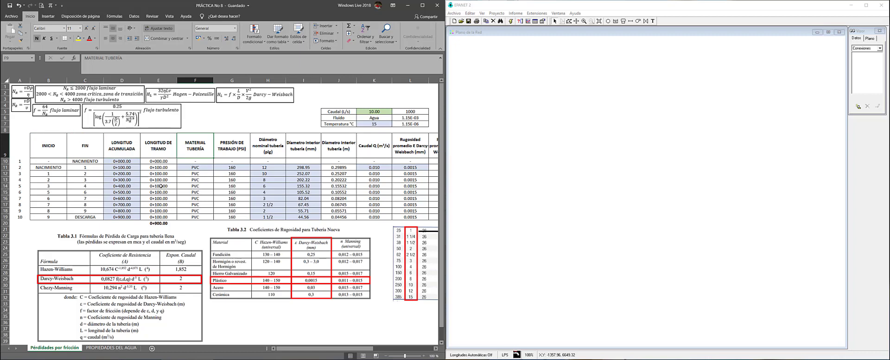
pyautogui.press('Right')
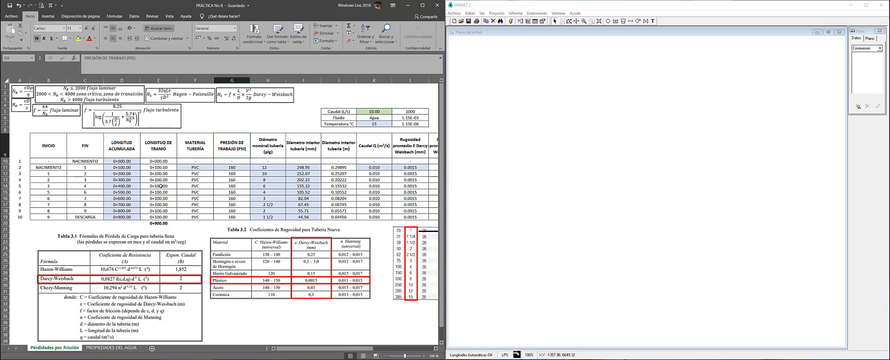
pyautogui.press('Right')
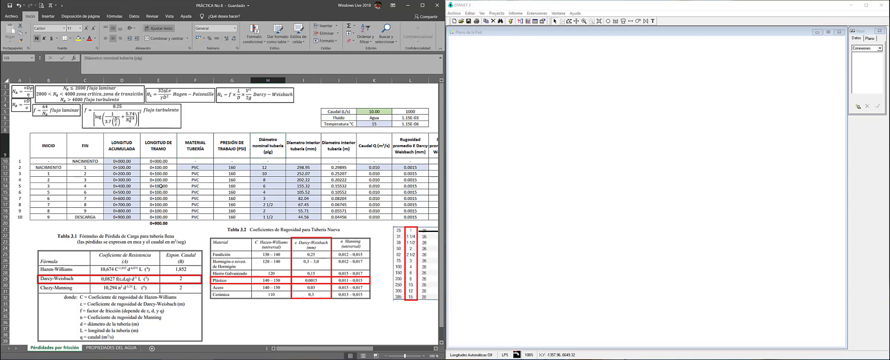
pyautogui.press('Right')
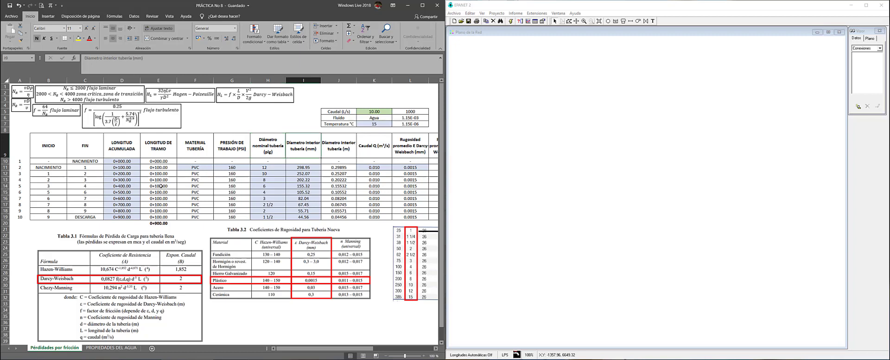
pyautogui.press('Right')
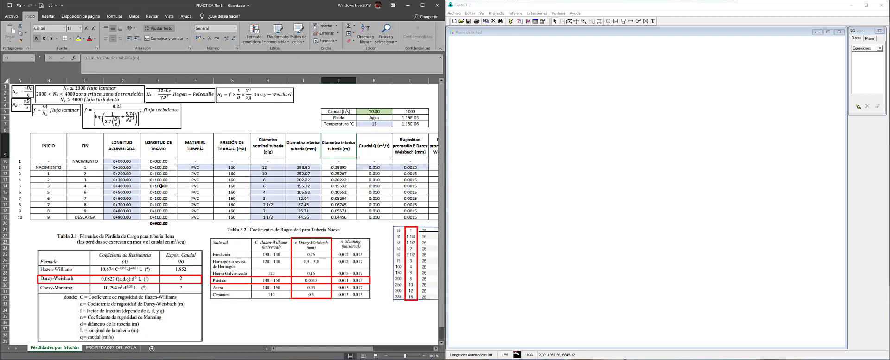
pyautogui.press('Right')
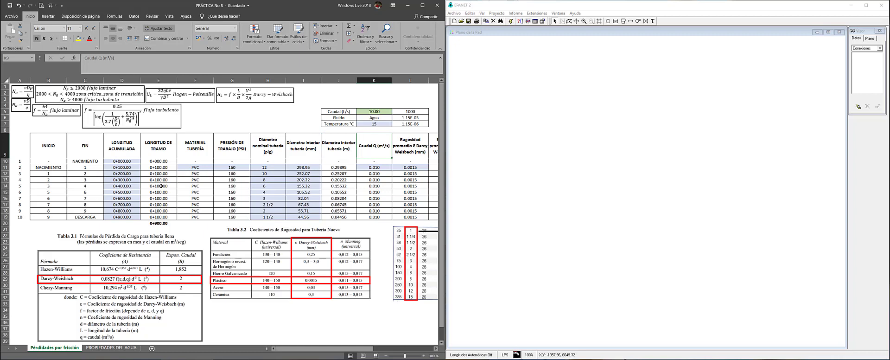
pyautogui.press('Right')
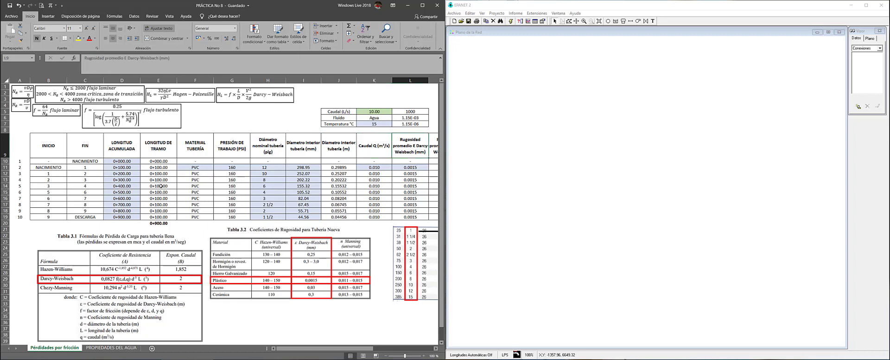
pyautogui.press('Right')
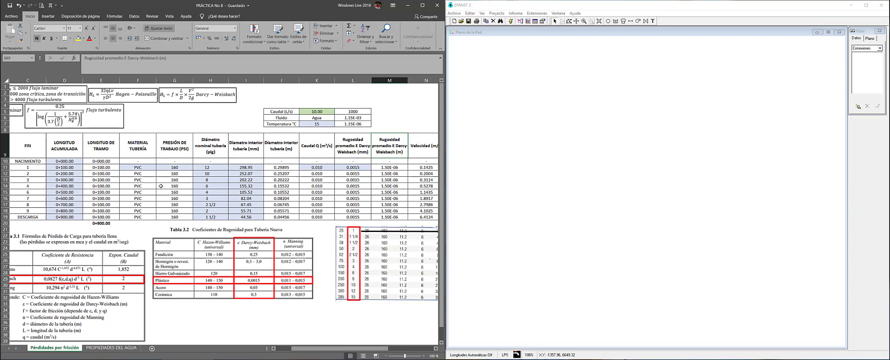
pyautogui.press('Right')
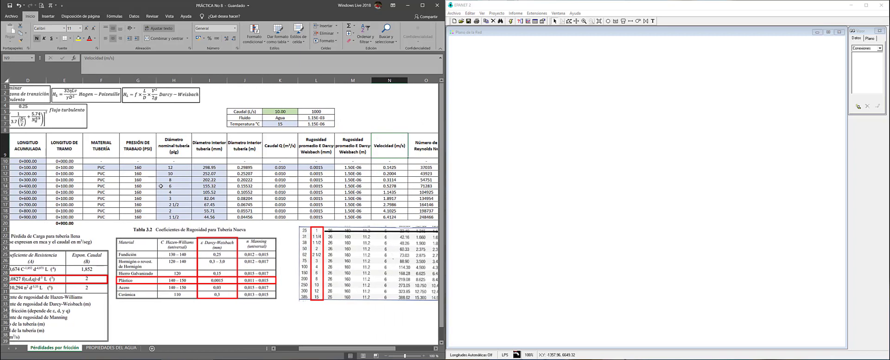
pyautogui.press('Right')
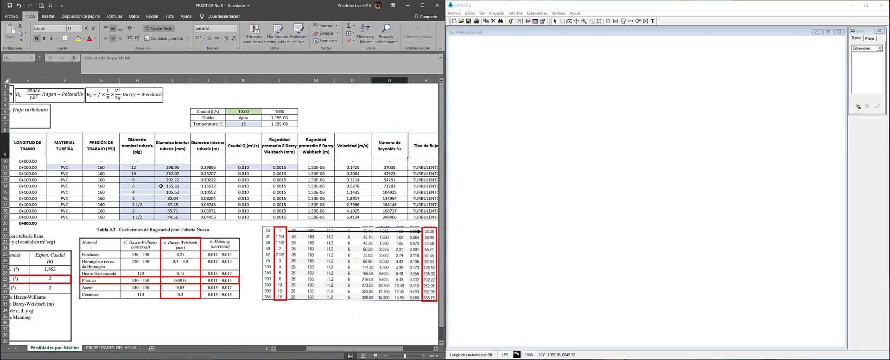
pyautogui.press('Right')
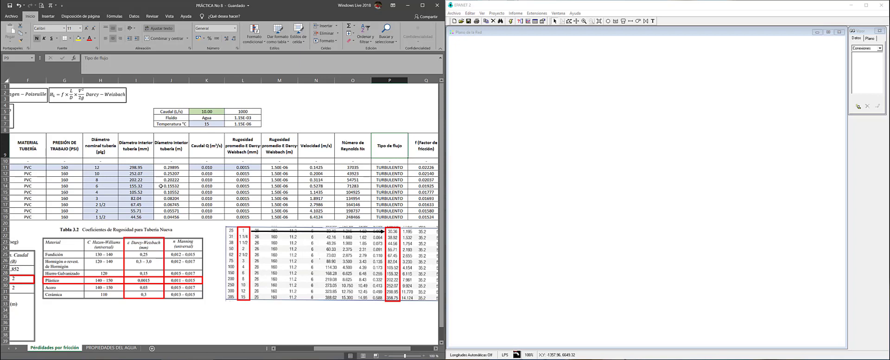
pyautogui.press('Left')
pyautogui.press('Down')
pyautogui.press('Right')
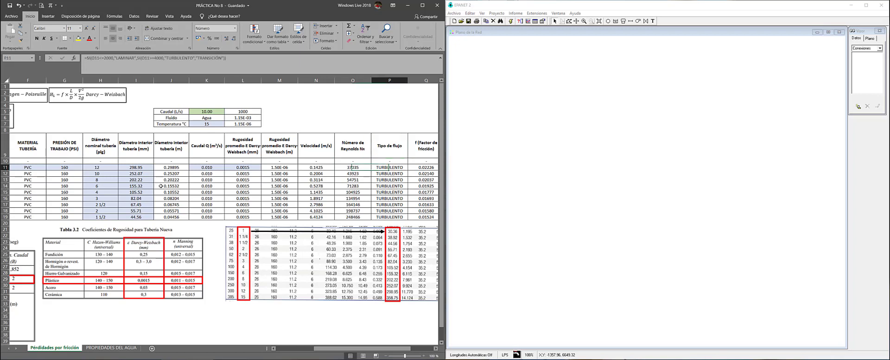
pyautogui.press('Up')
pyautogui.press('Right')
pyautogui.press('Right')
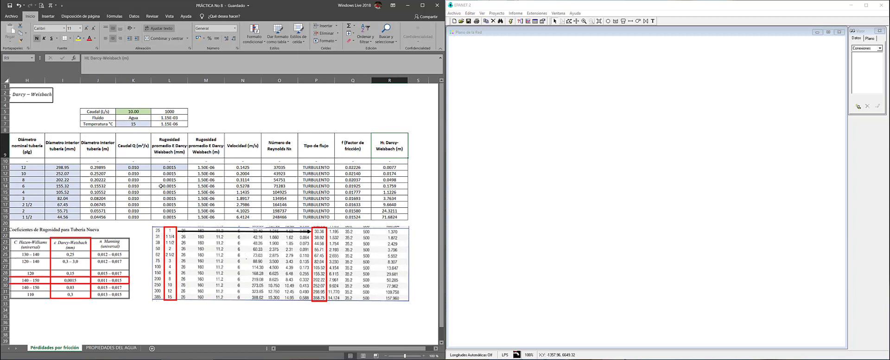
pyautogui.press('Down')
pyautogui.press('Home')
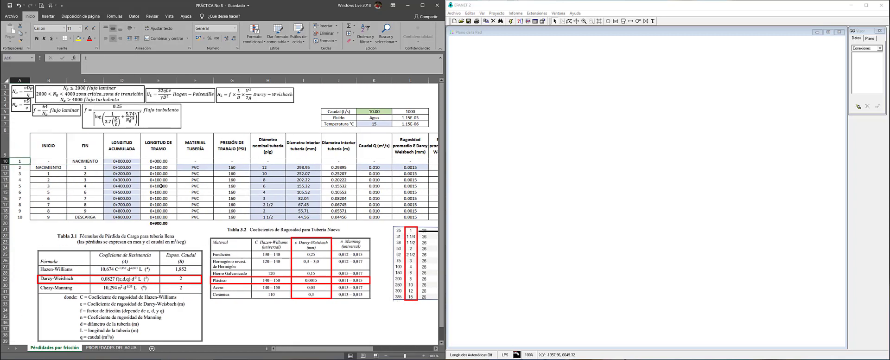
pyautogui.press('Right')
pyautogui.press('Right')
pyautogui.press('Right')
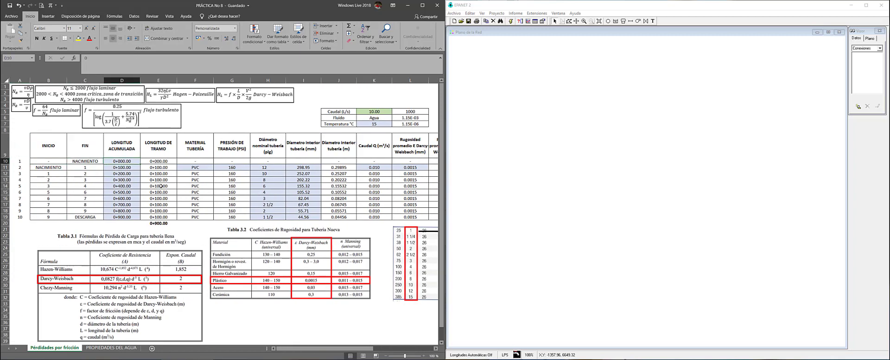
pyautogui.press('Down')
pyautogui.press('Down')
pyautogui.press('Down')
pyautogui.press('Down')
pyautogui.press('Down')
pyautogui.press('Down')
pyautogui.press('Down')
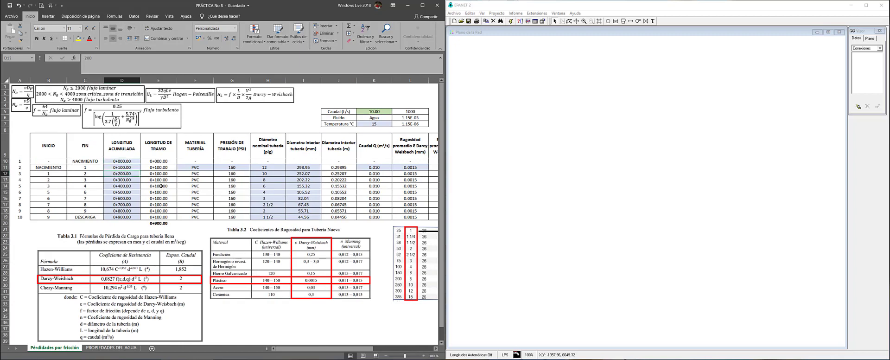
pyautogui.press('Down')
pyautogui.press('Down')
pyautogui.press('Up')
pyautogui.press('Up')
pyautogui.press('Up')
pyautogui.press('Up')
pyautogui.press('Up')
pyautogui.press('Up')
pyautogui.press('Up')
pyautogui.press('Up')
pyautogui.press('Up')
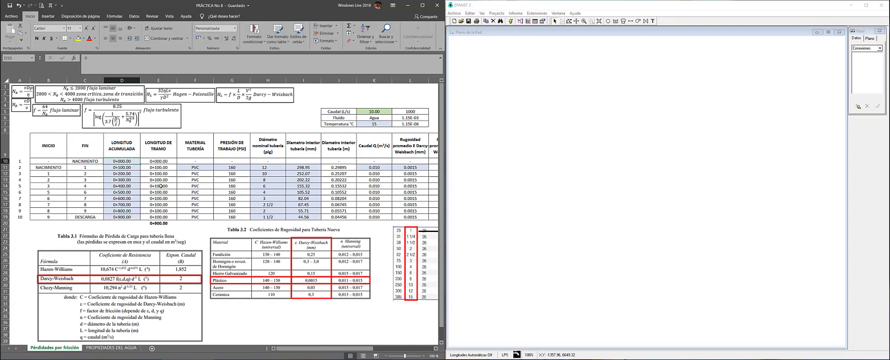
pyautogui.press('Right')
pyautogui.press('Down')
pyautogui.press('Down')
pyautogui.press('Down')
pyautogui.press('Down')
pyautogui.press('Down')
pyautogui.press('Down')
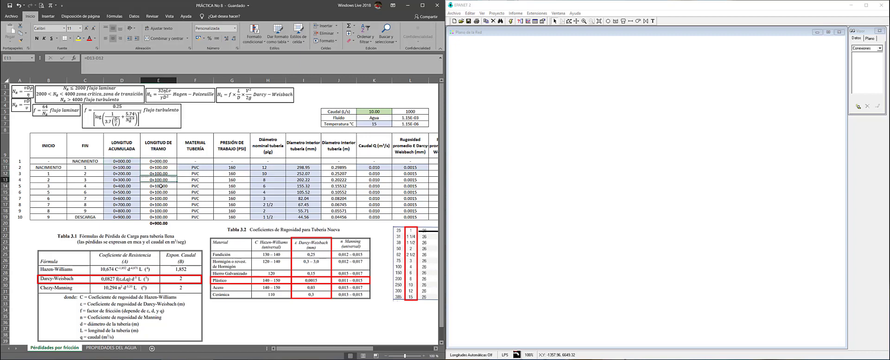
pyautogui.press('Down')
pyautogui.press('Down')
pyautogui.press('Down')
pyautogui.press('Down')
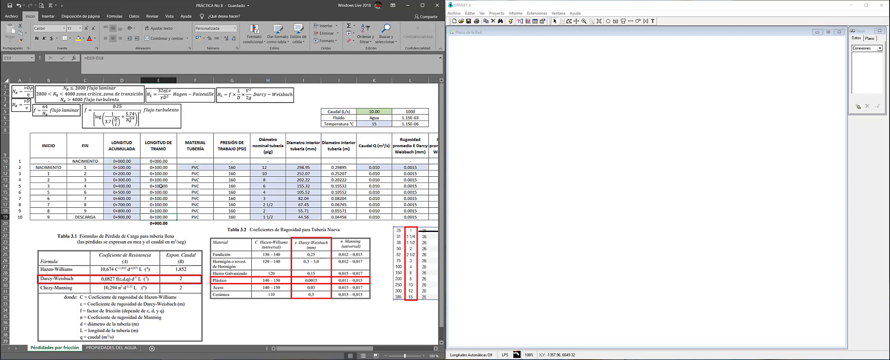
pyautogui.press('Up')
pyautogui.press('Up')
pyautogui.press('Up')
pyautogui.press('Up')
pyautogui.press('Up')
pyautogui.press('Up')
pyautogui.press('Up')
pyautogui.press('Up')
pyautogui.press('Up')
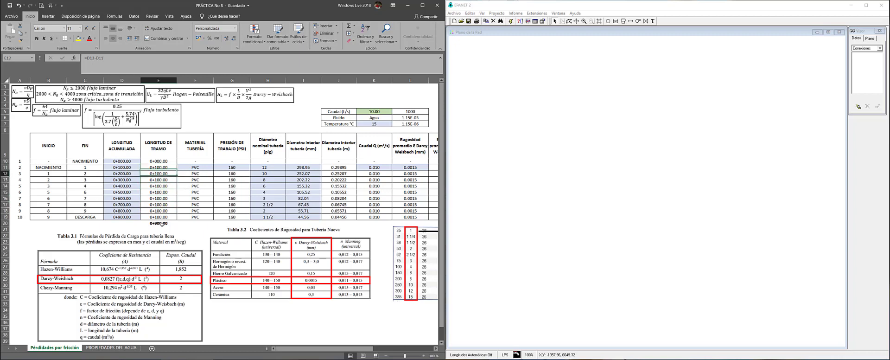
pyautogui.click(120, 65)
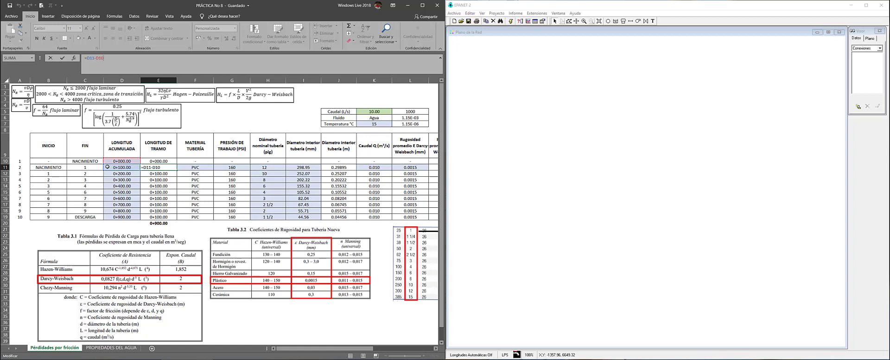
pyautogui.press('Return')
pyautogui.press('Return')
pyautogui.press('Return')
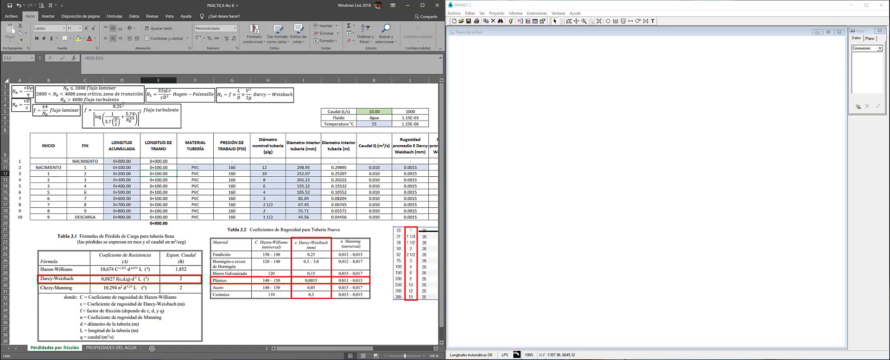
pyautogui.press('Return')
pyautogui.press('Return')
pyautogui.press('Return')
pyautogui.press('Return')
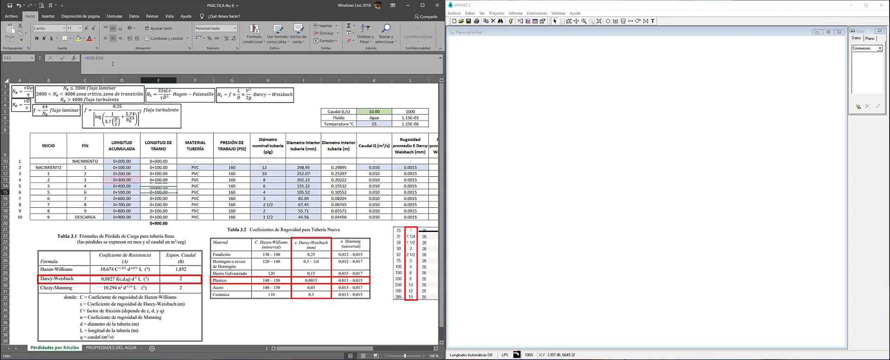
pyautogui.press('F2')
pyautogui.press('Return')
pyautogui.press('Return')
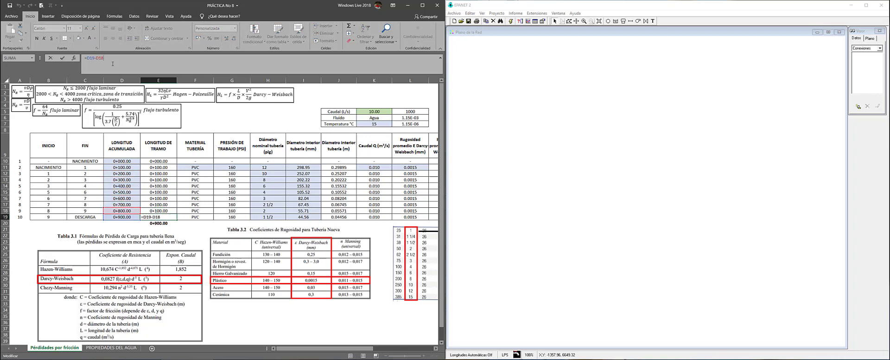
pyautogui.press('F2')
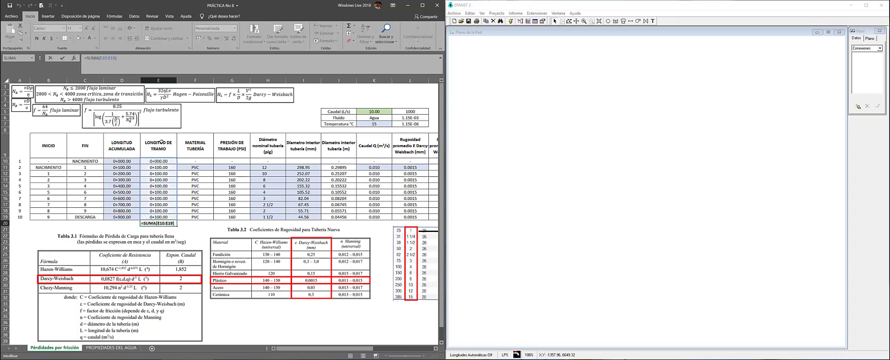
pyautogui.press('Return')
pyautogui.press('Up')
pyautogui.press('Up')
pyautogui.press('Left')
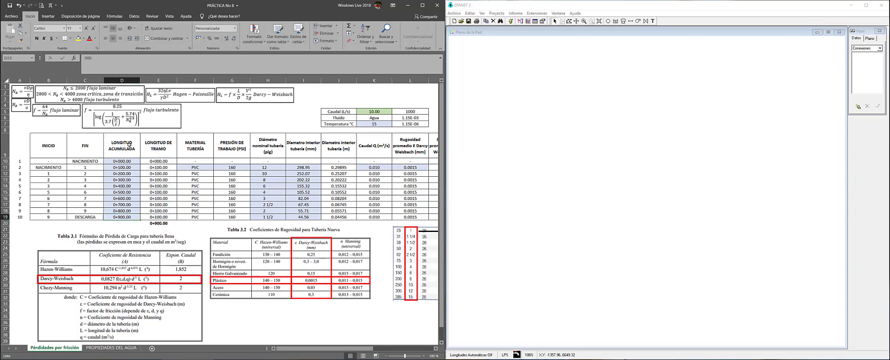
pyautogui.click(150, 224)
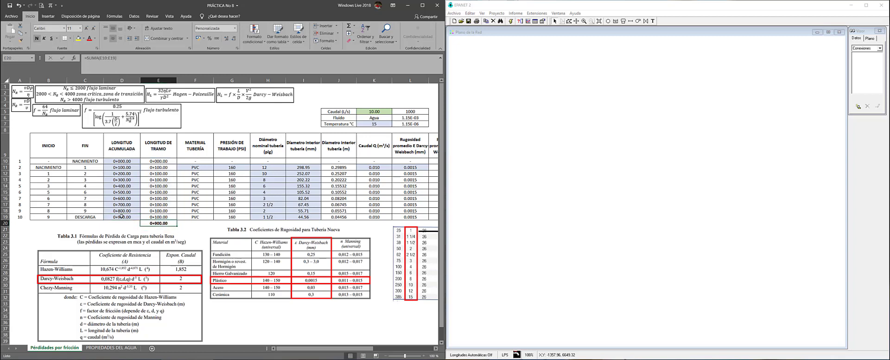
pyautogui.press('Up')
pyautogui.press('Left')
pyautogui.click(148, 225)
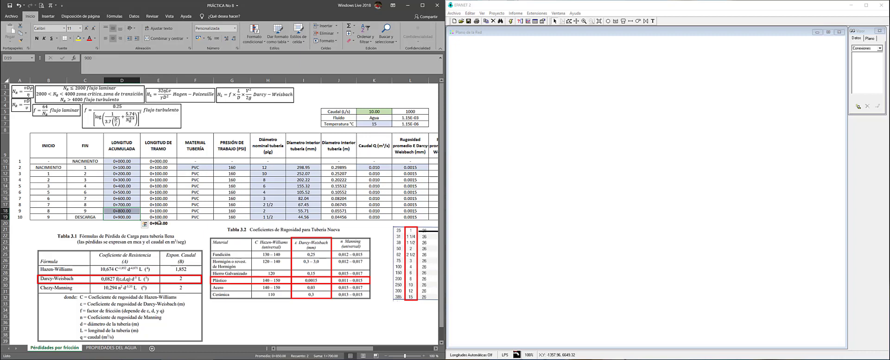
pyautogui.click(127, 216)
pyautogui.click(193, 180)
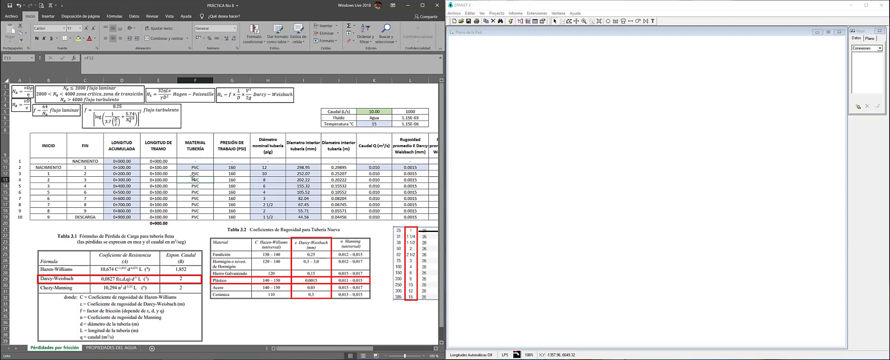
pyautogui.press('Up')
pyautogui.press('Up')
pyautogui.press('Right')
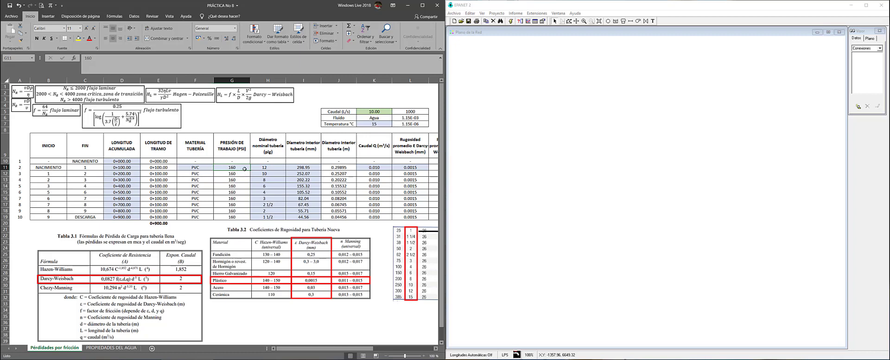
pyautogui.press('Right')
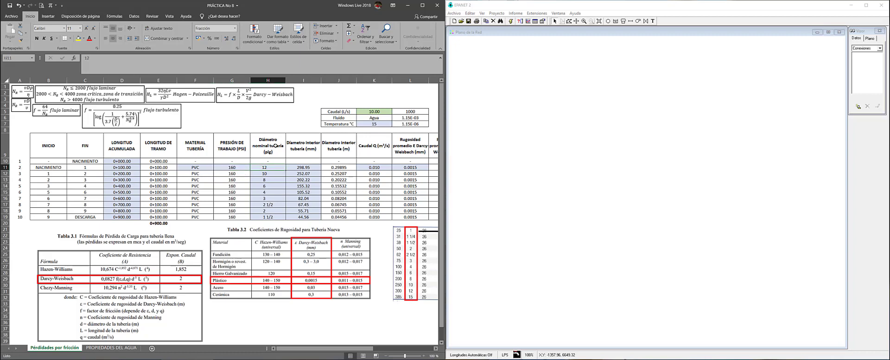
pyautogui.press('Down')
pyautogui.press('Down')
pyautogui.press('Down')
pyautogui.press('Down')
pyautogui.press('Down')
pyautogui.press('Down')
pyautogui.press('Down')
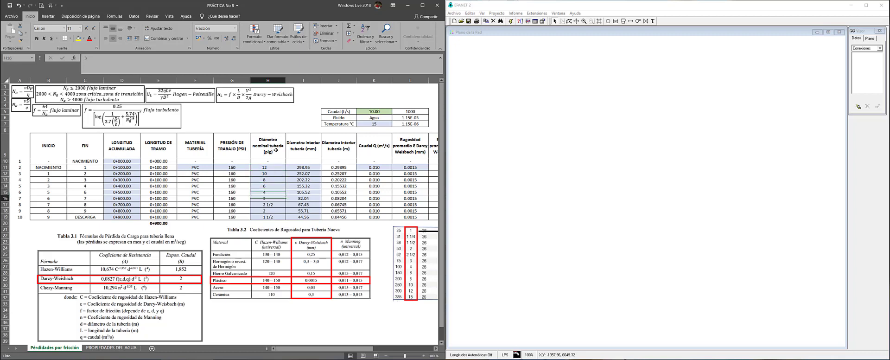
pyautogui.press('Down')
pyautogui.press('Up')
pyautogui.press('Up')
pyautogui.press('Up')
pyautogui.press('Up')
pyautogui.press('Up')
pyautogui.press('Up')
pyautogui.press('Up')
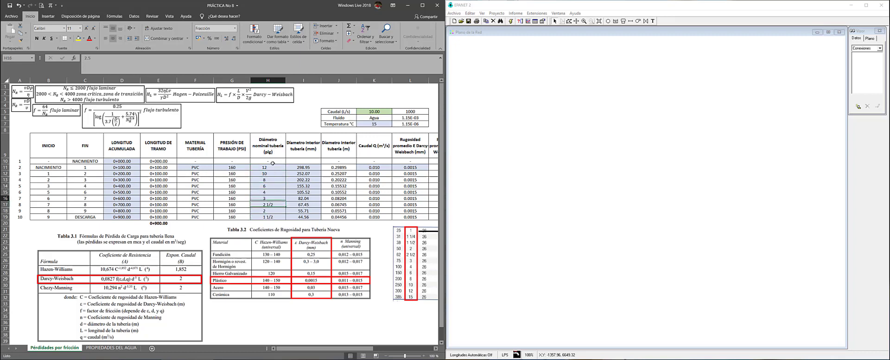
pyautogui.moveTo(271, 167); pyautogui.dragTo(264, 220)
pyautogui.click(268, 167)
pyautogui.press('Down')
pyautogui.press('Down')
pyautogui.press('Down')
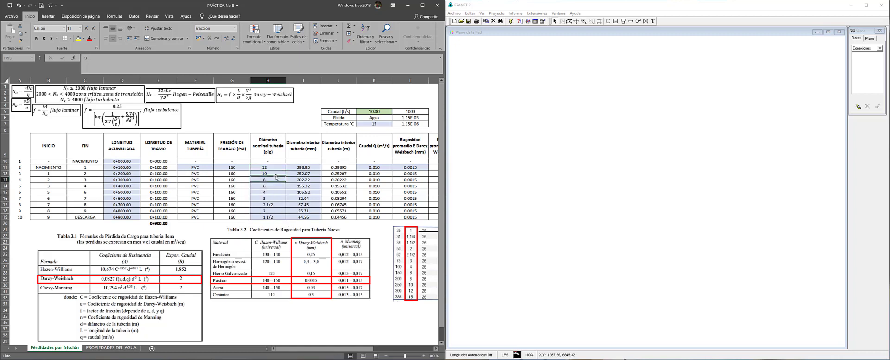
pyautogui.press('Down')
pyautogui.press('Down')
pyautogui.press('Down')
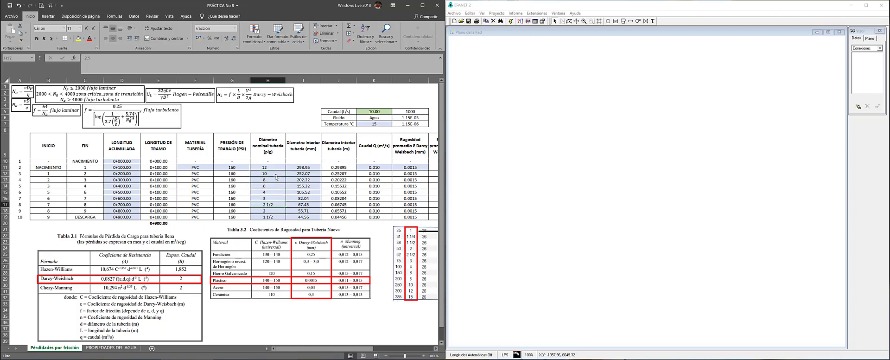
pyautogui.press('Down')
pyautogui.press('Down')
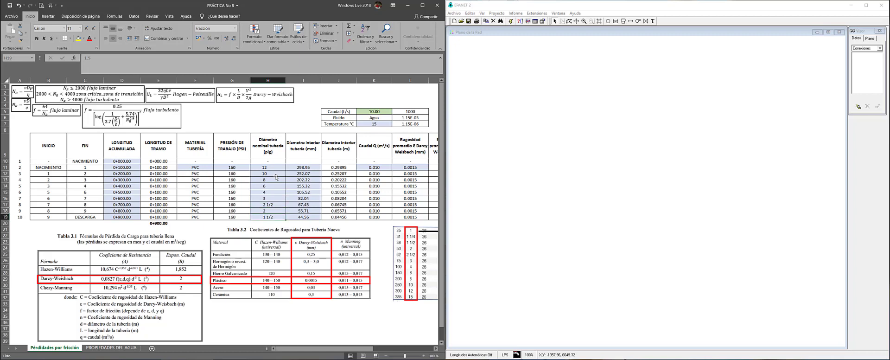
pyautogui.hotkey('ctrl', 'Up')
pyautogui.press('Right')
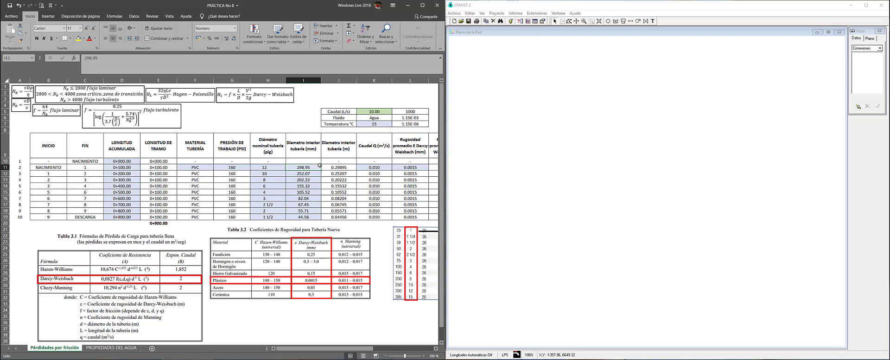
pyautogui.press('Down')
pyautogui.press('Down')
pyautogui.press('Down')
pyautogui.press('Down')
pyautogui.press('Down')
pyautogui.press('Down')
pyautogui.press('Down')
pyautogui.press('Down')
pyautogui.click(270, 217)
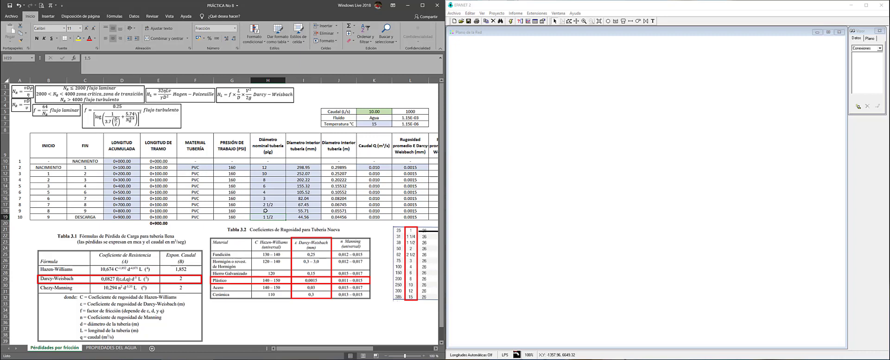
pyautogui.moveTo(268, 167); pyautogui.dragTo(274, 213)
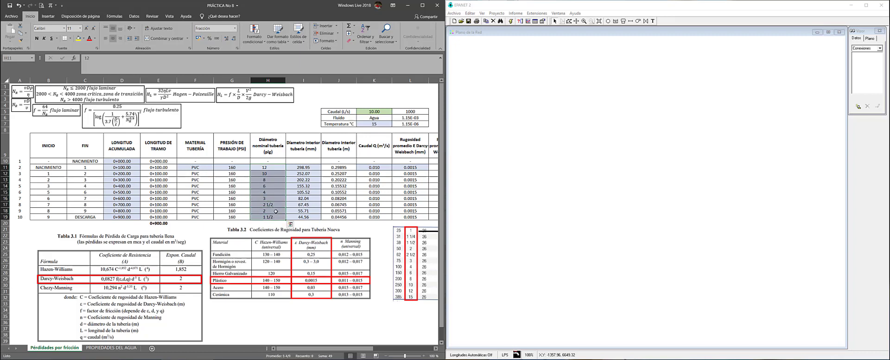
pyautogui.press('Right')
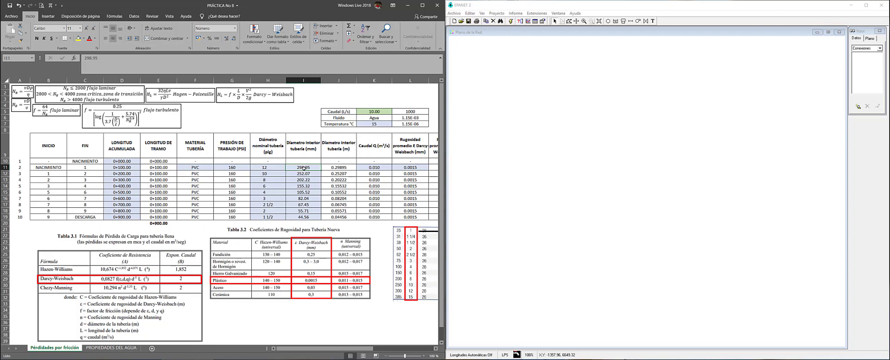
pyautogui.moveTo(303, 168); pyautogui.dragTo(303, 217)
pyautogui.click(315, 167)
pyautogui.press('Right')
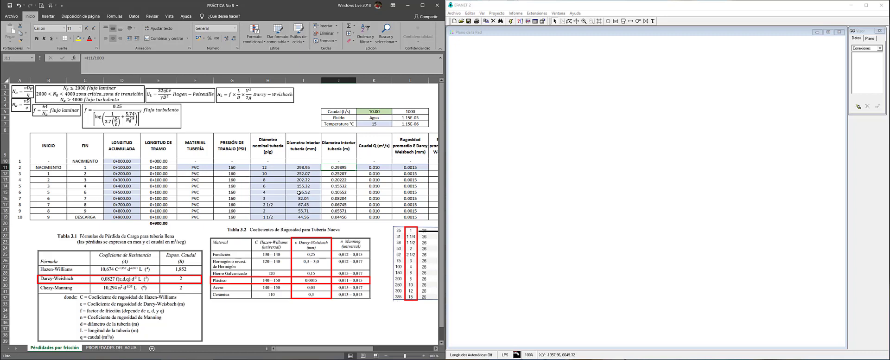
pyautogui.press('Left')
pyautogui.press('Right')
pyautogui.press('Right')
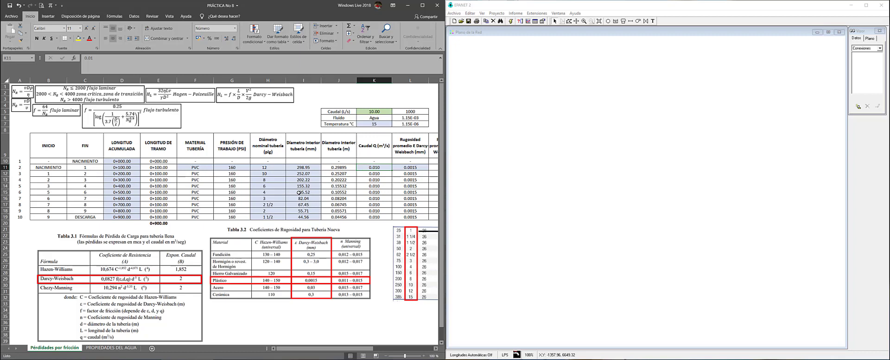
pyautogui.press('Down')
pyautogui.press('Down')
pyautogui.press('Down')
pyautogui.press('Down')
pyautogui.press('Down')
pyautogui.press('Down')
pyautogui.press('Down')
pyautogui.press('Down')
pyautogui.press('Up')
pyautogui.press('Up')
pyautogui.press('Up')
pyautogui.press('Up')
pyautogui.press('Up')
pyautogui.press('Up')
pyautogui.press('Up')
pyautogui.press('Up')
pyautogui.press('Right')
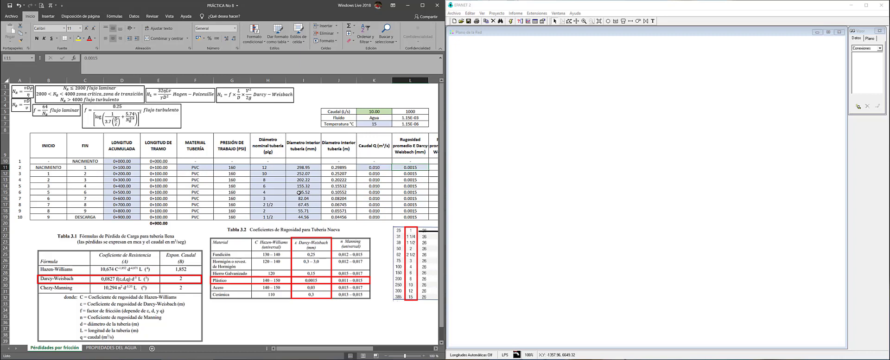
pyautogui.hscroll(2, 298, 193)
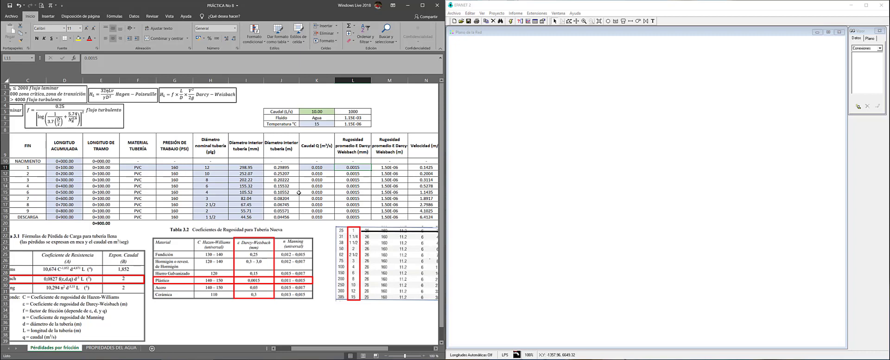
pyautogui.press('Right')
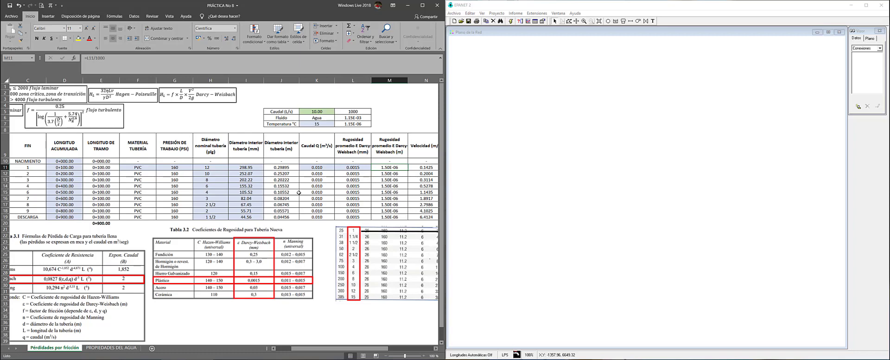
pyautogui.hscroll(2, 299, 192)
pyautogui.press('Right')
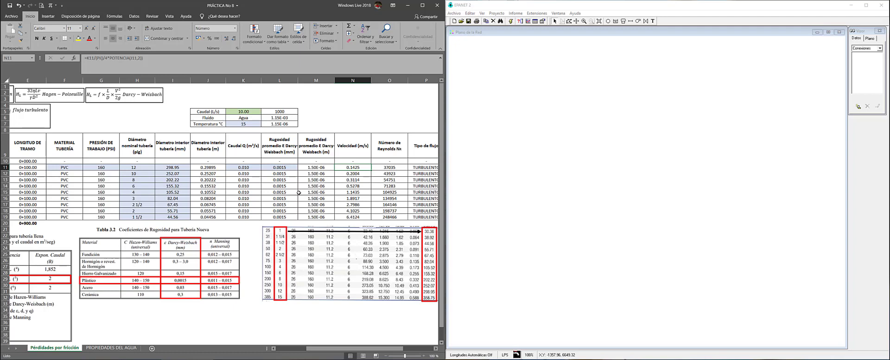
pyautogui.press('Right')
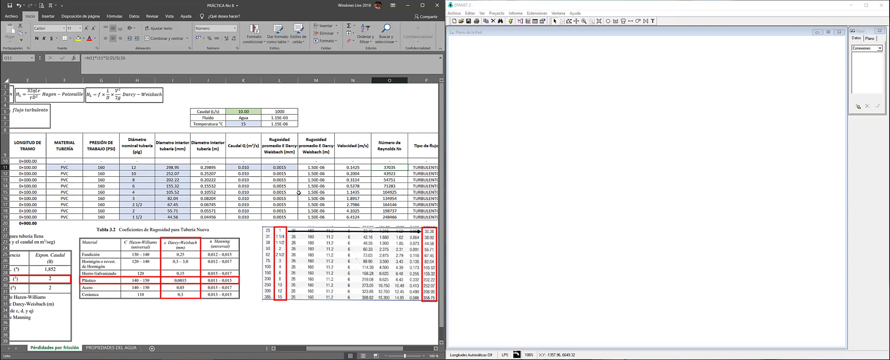
pyautogui.moveTo(324, 348); pyautogui.dragTo(280, 351)
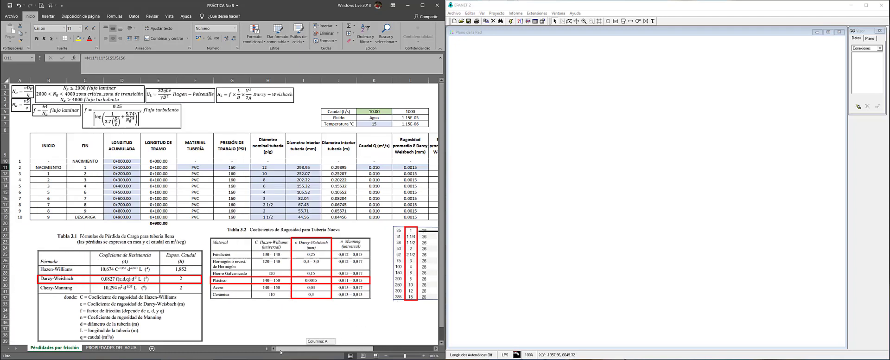
pyautogui.click(22, 92)
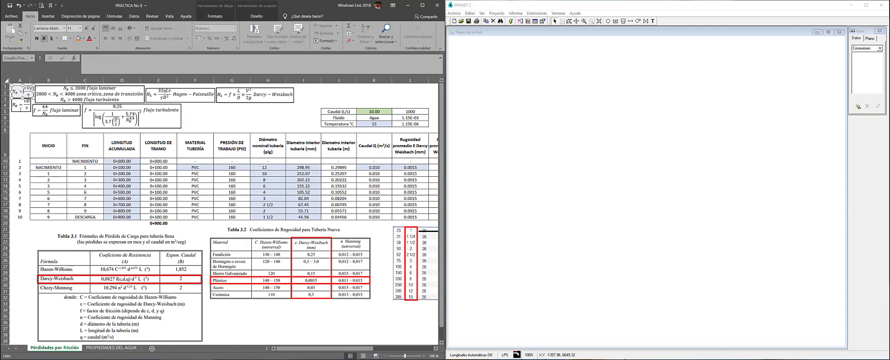
pyautogui.click(55, 120)
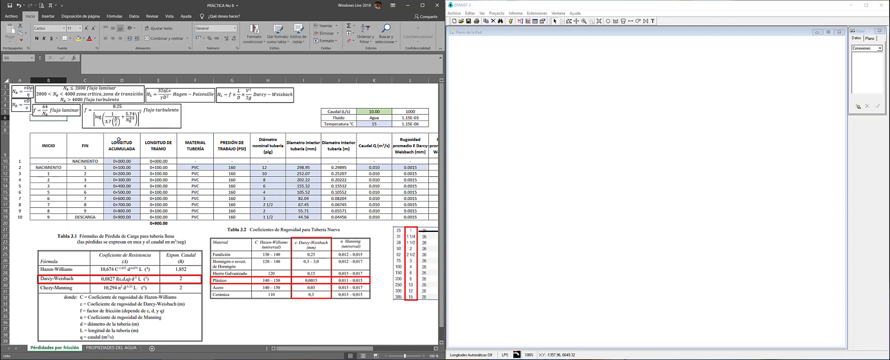
pyautogui.click(409, 161)
pyautogui.press('Right')
pyautogui.press('Right')
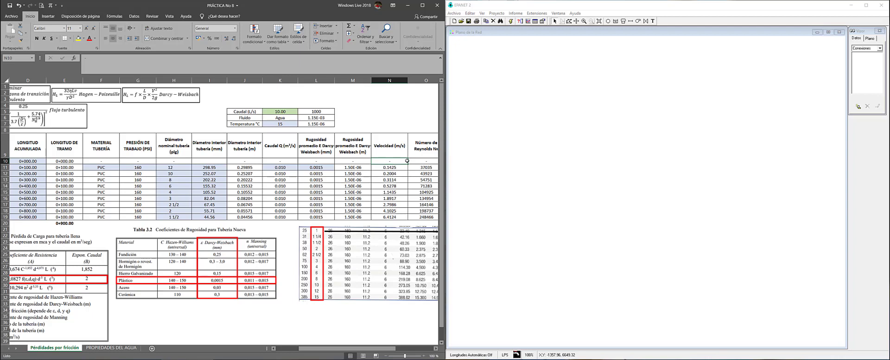
pyautogui.click(240, 110)
pyautogui.click(269, 111)
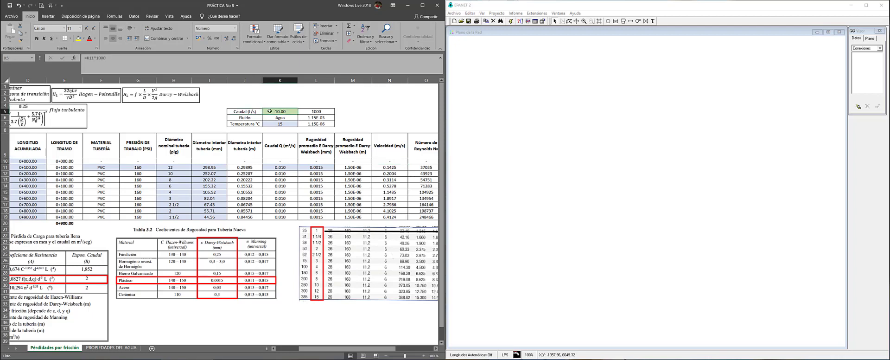
pyautogui.click(287, 118)
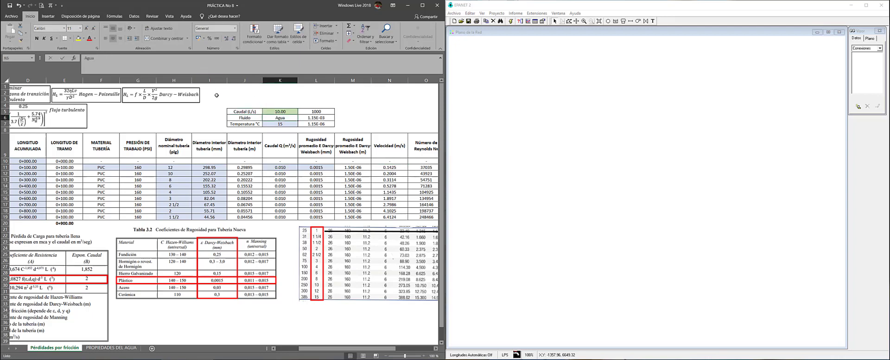
pyautogui.moveTo(253, 113); pyautogui.dragTo(324, 124)
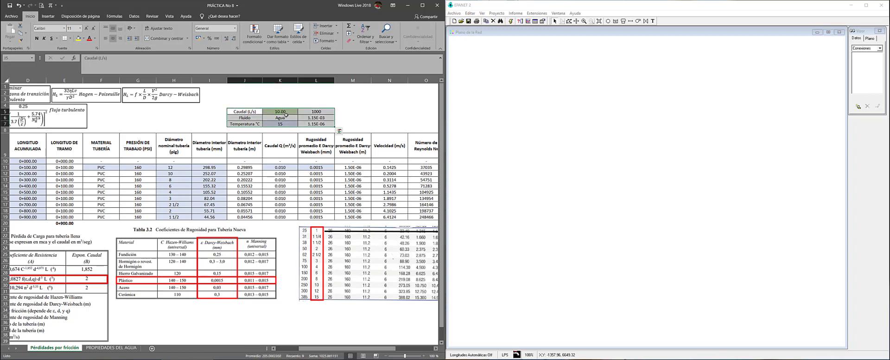
pyautogui.click(285, 112)
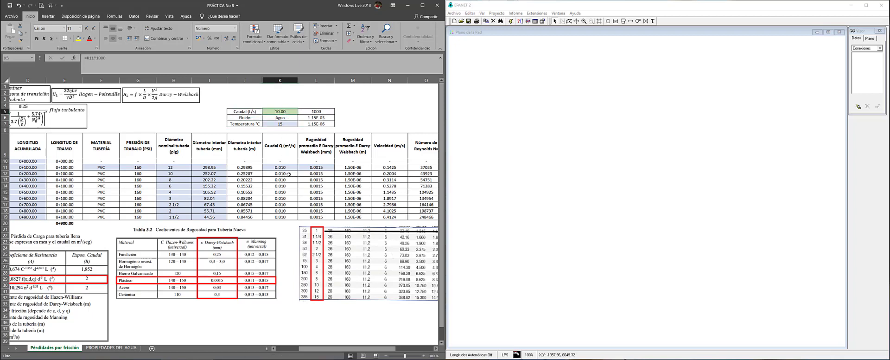
pyautogui.doubleClick(278, 112)
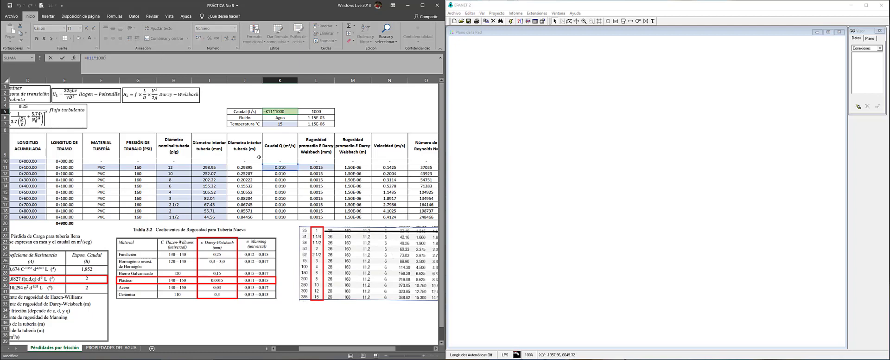
pyautogui.press('Escape')
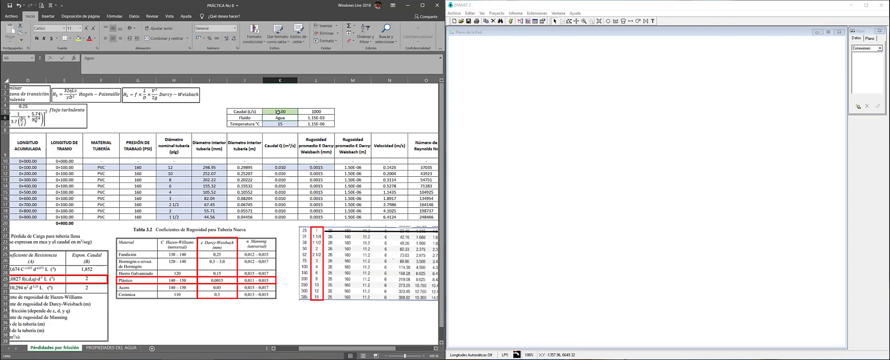
pyautogui.click(303, 111)
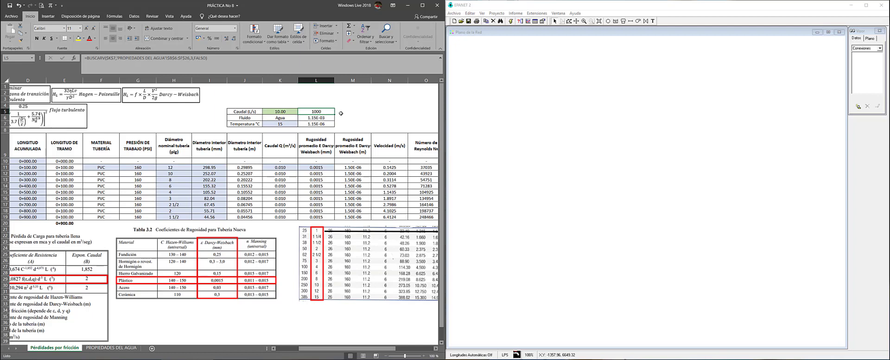
pyautogui.click(216, 61)
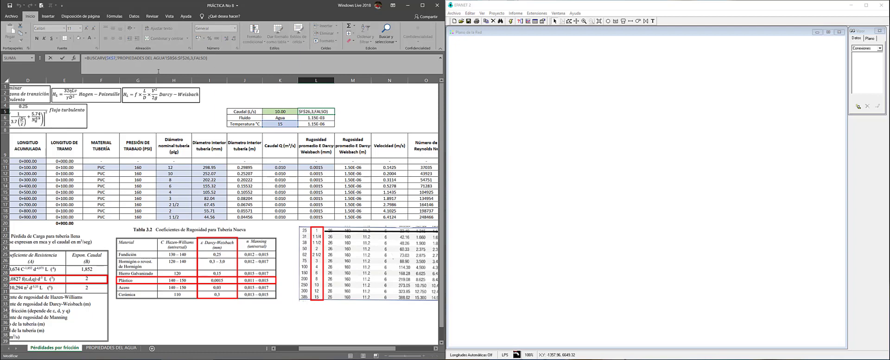
pyautogui.press('Return')
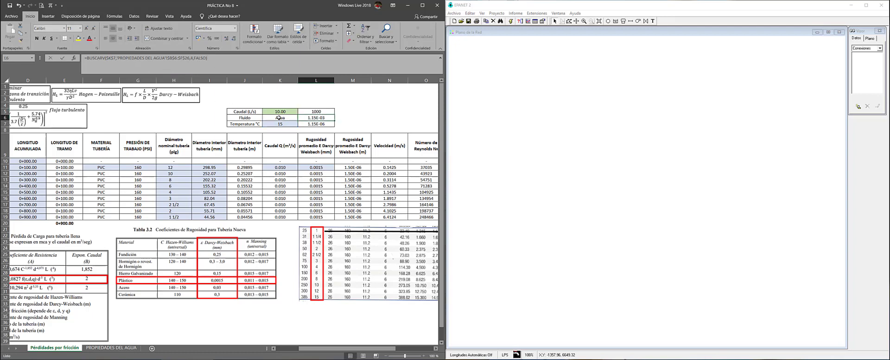
pyautogui.click(280, 123)
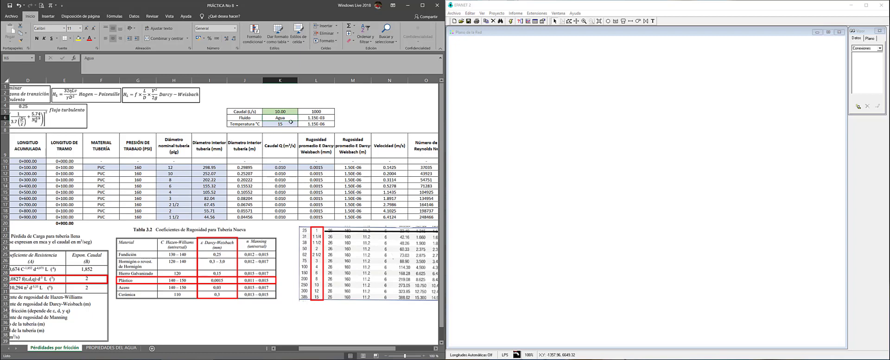
pyautogui.click(299, 124)
pyautogui.scroll(-4, 288, 146)
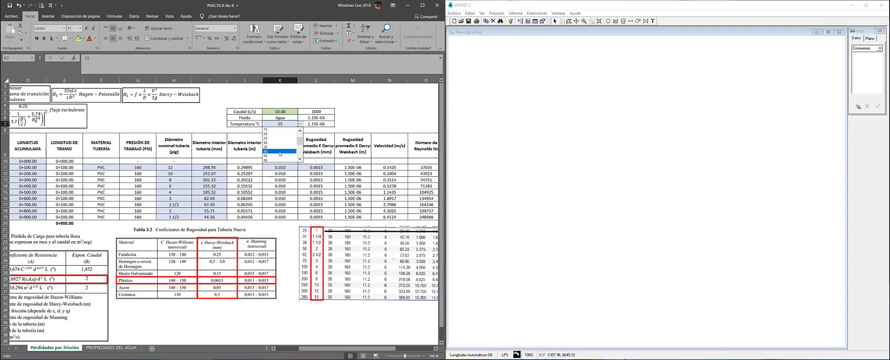
pyautogui.moveTo(299, 153); pyautogui.dragTo(301, 139)
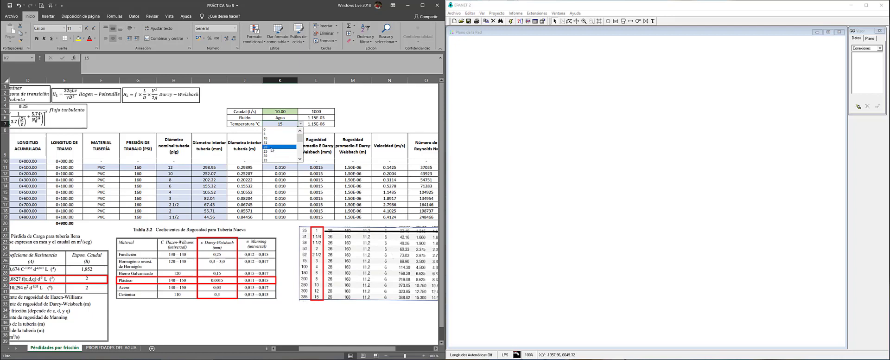
pyautogui.click(280, 143)
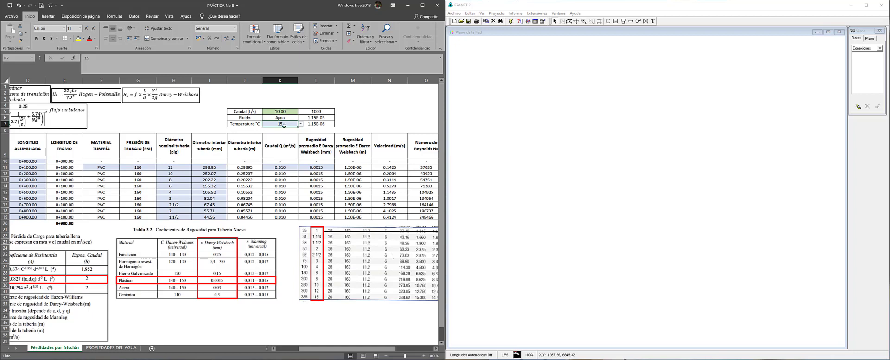
pyautogui.click(322, 113)
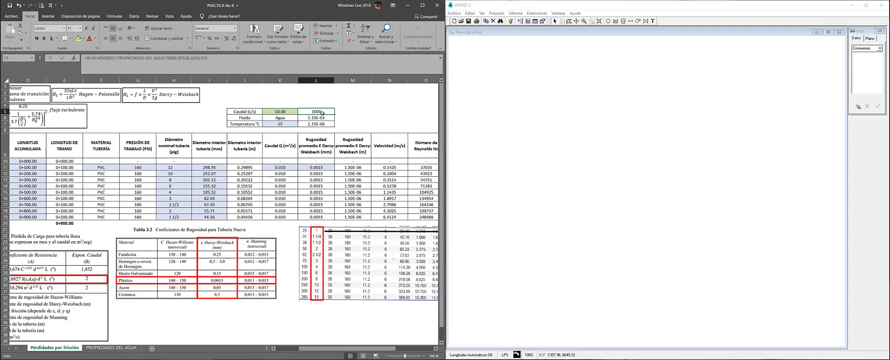
pyautogui.click(313, 116)
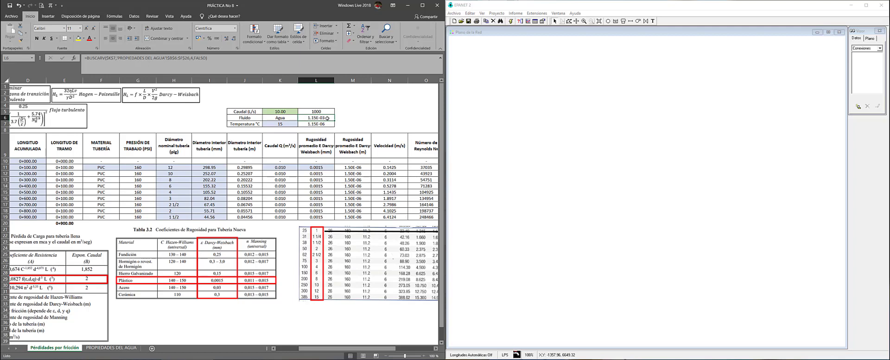
# Copy the density and viscosity headers D5:F5 from PROPIEDADES DEL AGUA, then select M5 on the friction-loss sheet
pyautogui.click(117, 348)
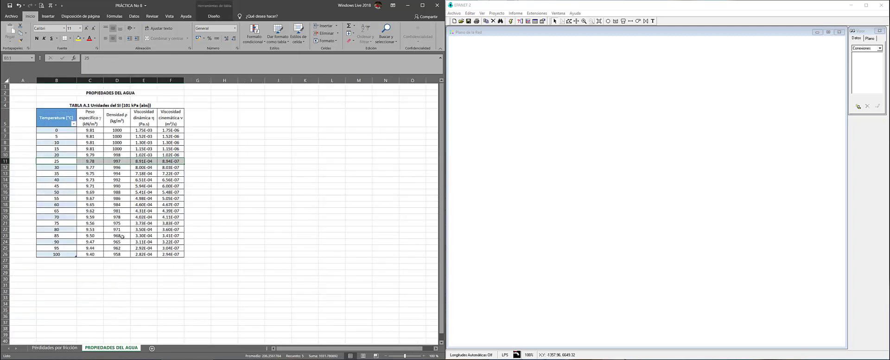
pyautogui.click(57, 148)
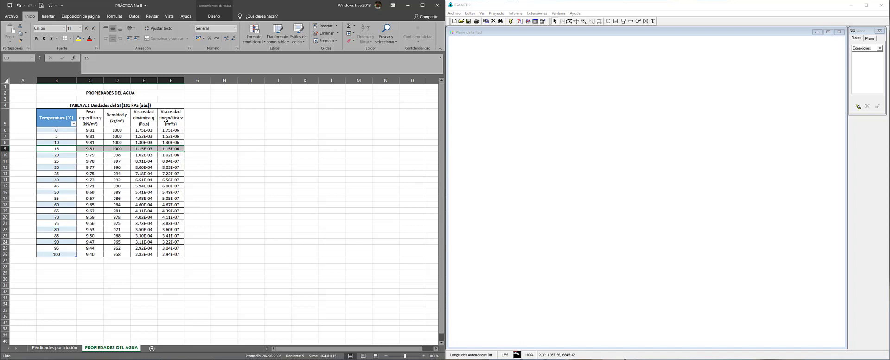
pyautogui.moveTo(120, 122); pyautogui.dragTo(172, 123)
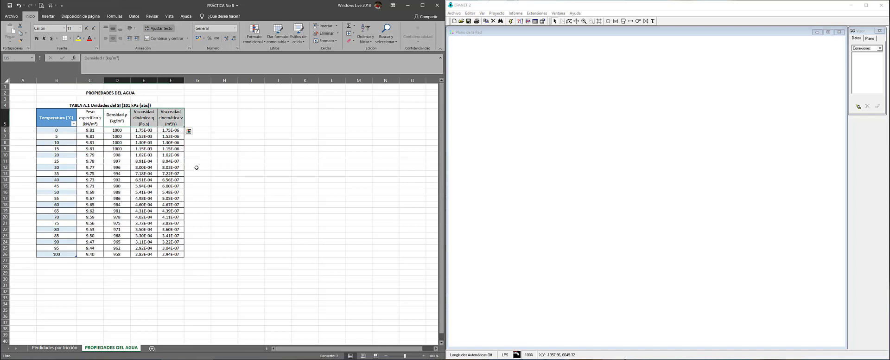
pyautogui.hotkey('ctrl', 'c')
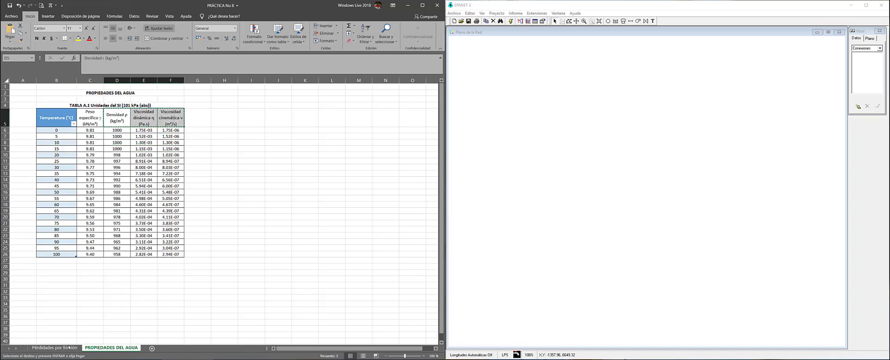
pyautogui.click(69, 347)
pyautogui.click(344, 111)
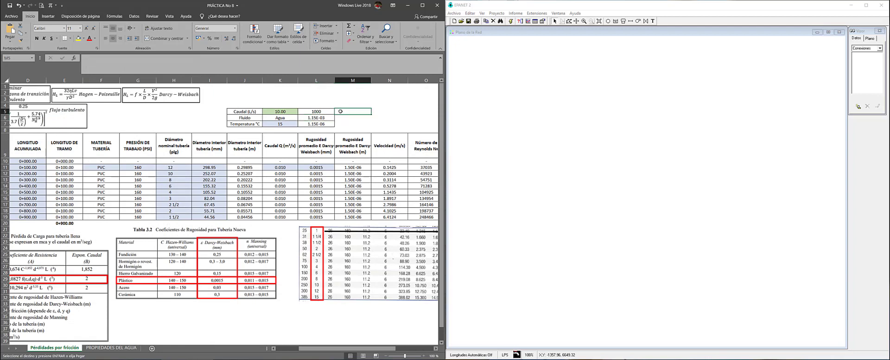
# Paste the headers at M5, then move dynamic viscosity to M6 and kinematic viscosity to M7
pyautogui.hotkey('ctrl', 'v')
pyautogui.click(391, 123)
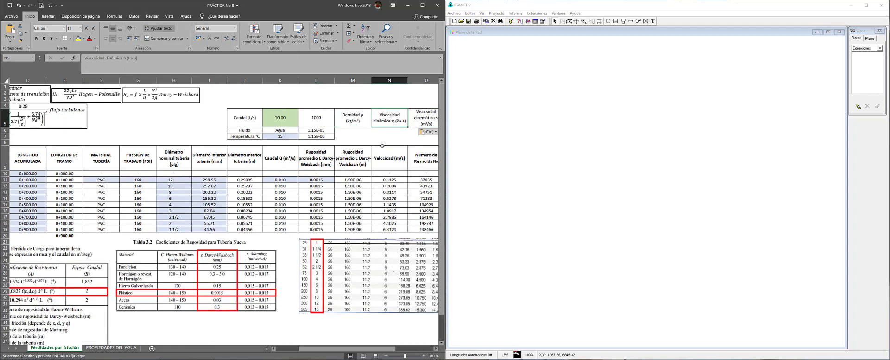
pyautogui.hotkey('ctrl', 'c')
pyautogui.click(342, 129)
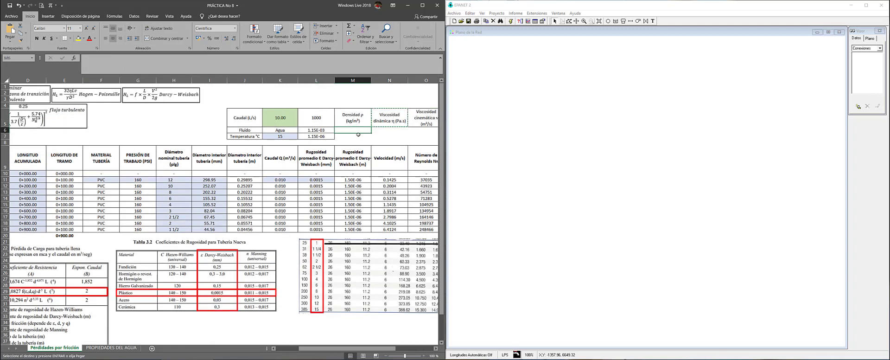
pyautogui.hotkey('ctrl', 'v')
pyautogui.click(414, 121)
pyautogui.hotkey('ctrl', 'x')
pyautogui.hscroll(3, 354, 143)
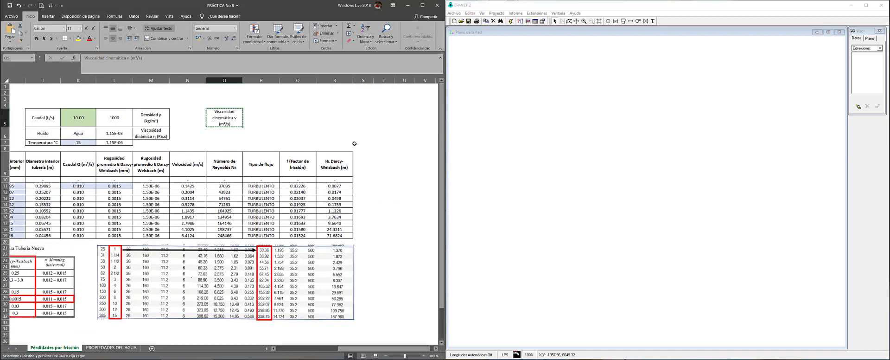
pyautogui.hscroll(1, 354, 144)
pyautogui.click(151, 143)
pyautogui.hotkey('ctrl', 'v')
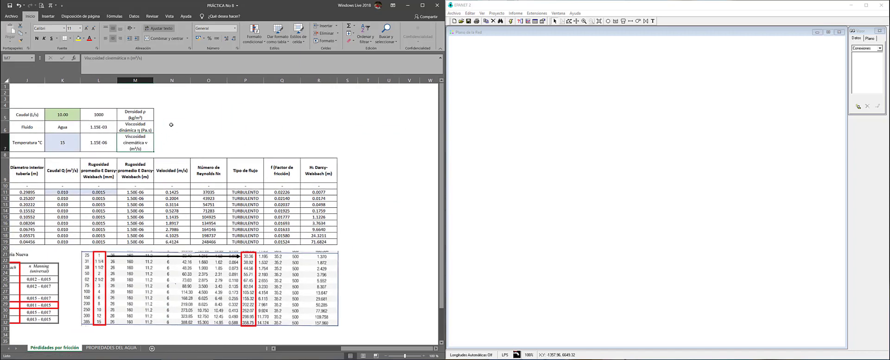
# Check the looked-up density and viscosity values in L5:L7 and the M7 label
pyautogui.click(217, 125)
pyautogui.press('Left')
pyautogui.press('Left')
pyautogui.press('Left')
pyautogui.press('Left')
pyautogui.press('Left')
pyautogui.press('Left')
pyautogui.press('Left')
pyautogui.press('Left')
pyautogui.press('Left')
pyautogui.press('Left')
pyautogui.press('Left')
pyautogui.press('Left')
pyautogui.press('Left')
pyautogui.press('Left')
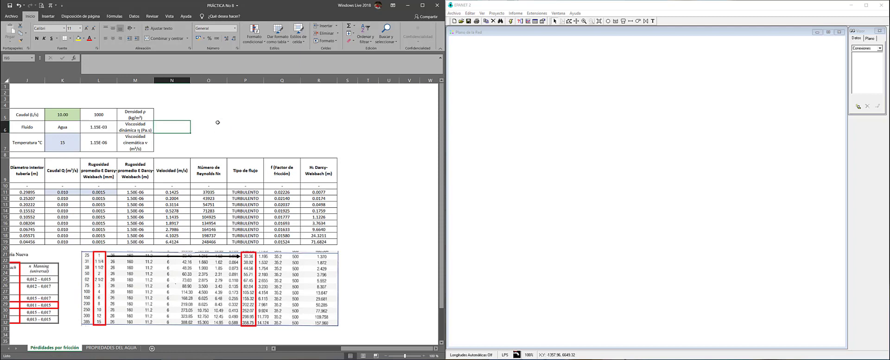
pyautogui.press('Right')
pyautogui.press('Right')
pyautogui.press('Right')
pyautogui.press('Right')
pyautogui.press('Right')
pyautogui.press('Right')
pyautogui.press('Right')
pyautogui.press('Right')
pyautogui.press('Right')
pyautogui.press('Right')
pyautogui.press('Right')
pyautogui.press('Right')
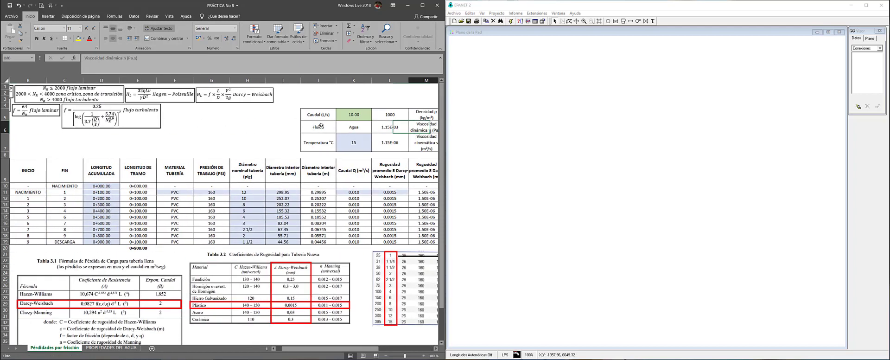
pyautogui.press('Up')
pyautogui.press('Left')
pyautogui.press('Down')
pyautogui.press('Right')
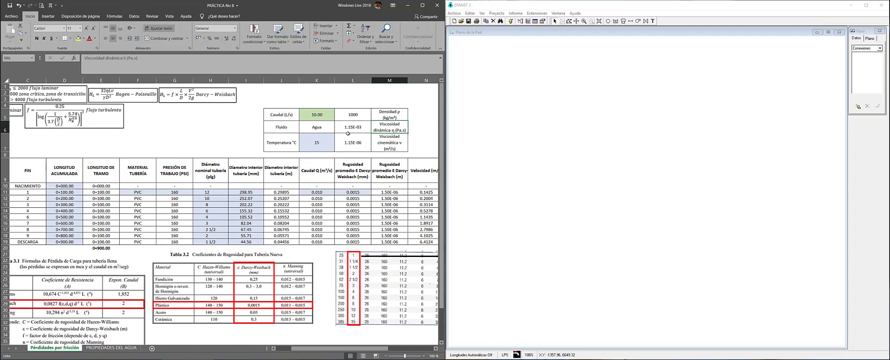
pyautogui.click(352, 148)
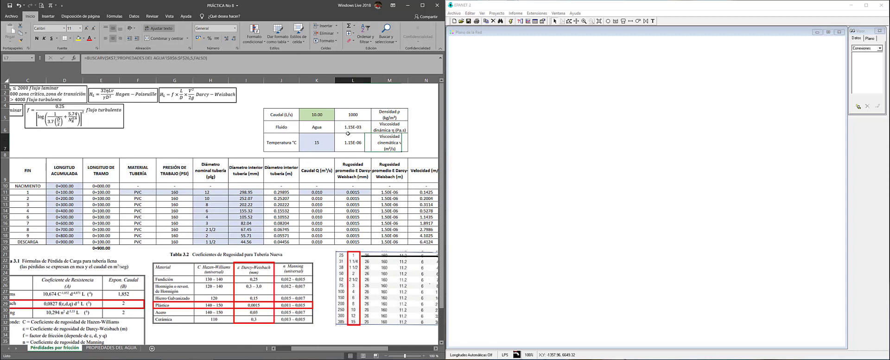
pyautogui.click(371, 147)
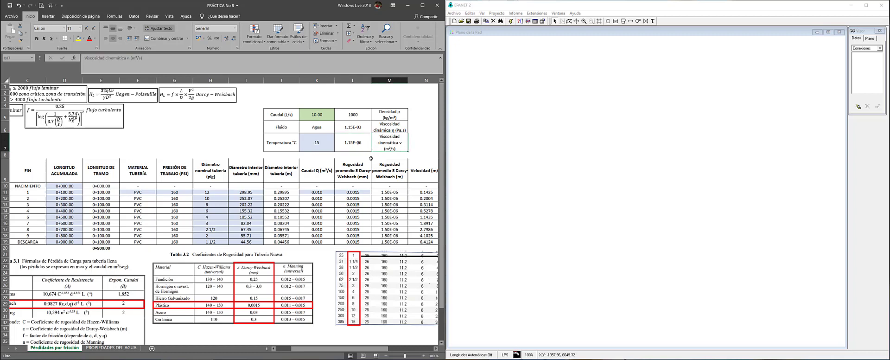
# Glance at the PROPIEDADES DEL AGUA sheet and review K7's temperature list without changing it
pyautogui.click(111, 347)
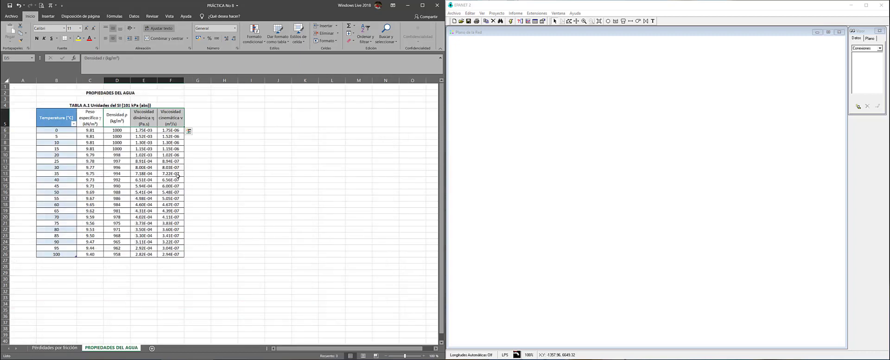
pyautogui.click(237, 160)
pyautogui.click(70, 346)
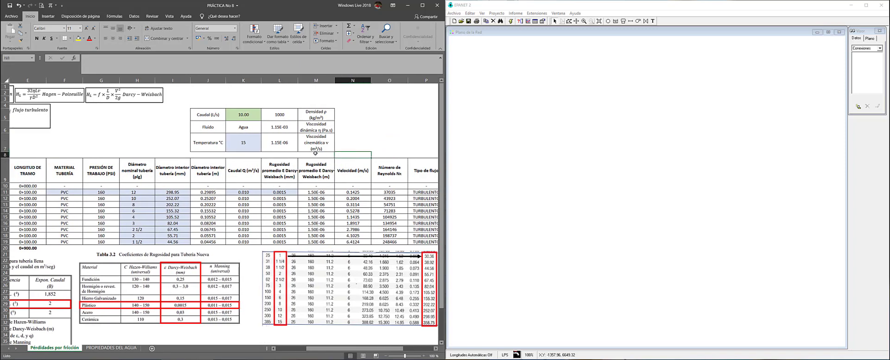
pyautogui.click(251, 148)
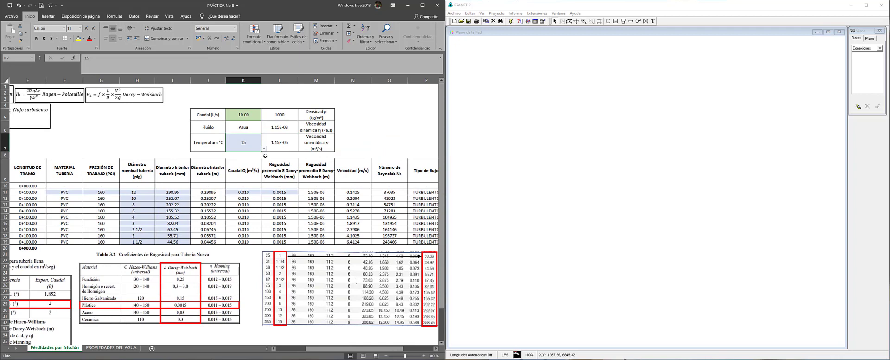
pyautogui.click(263, 148)
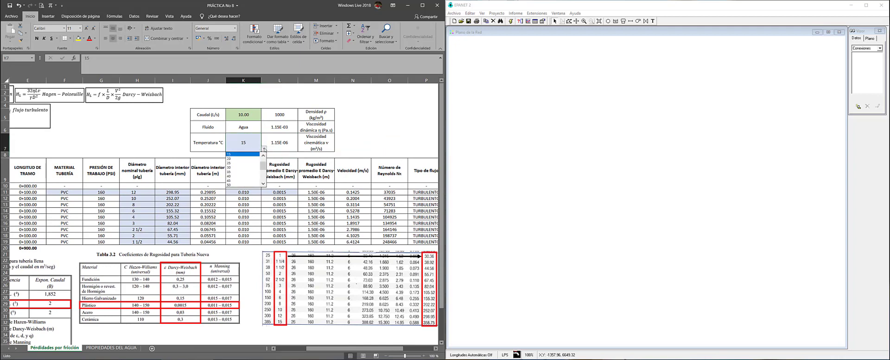
pyautogui.click(300, 112)
# Review the property block L5:M7 and save the workbook
pyautogui.moveTo(281, 116); pyautogui.dragTo(313, 142)
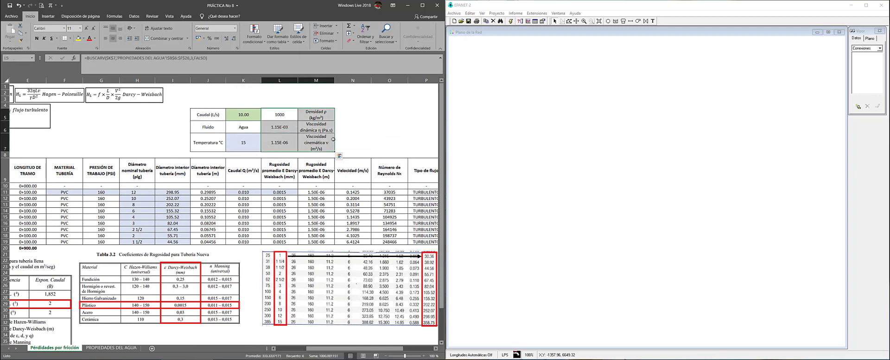
pyautogui.click(342, 138)
pyautogui.moveTo(271, 117); pyautogui.dragTo(321, 144)
pyautogui.click(355, 137)
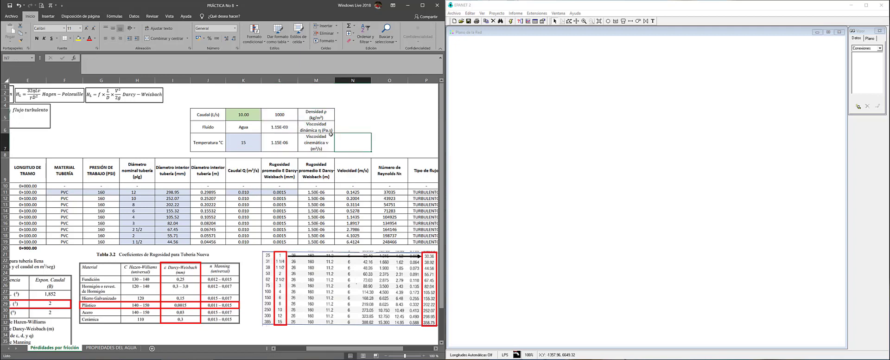
pyautogui.click(10, 5)
# Start editing the Reynolds number formula in cell O11
pyautogui.click(314, 186)
pyautogui.press('Right')
pyautogui.press('Right')
pyautogui.press('Right')
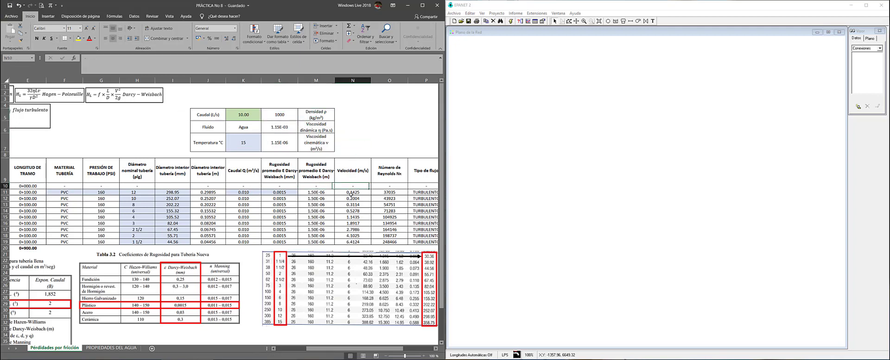
pyautogui.press('Down')
pyautogui.press('Left')
pyautogui.press('F2')
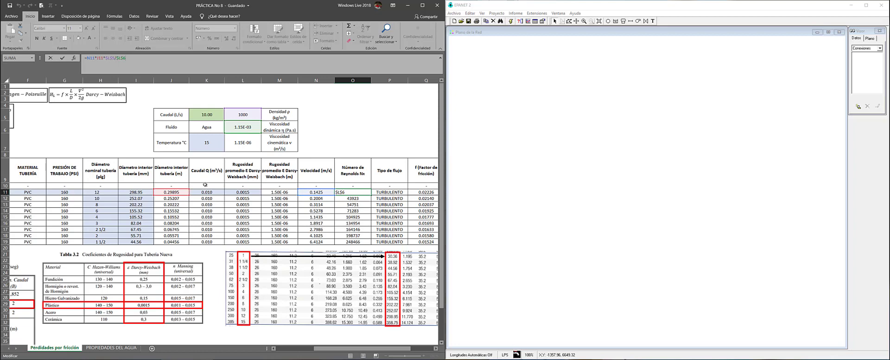
# Commit the O11 Reynolds formula, giving 37035, and inspect the Reynolds equation in the equations box
pyautogui.hotkey('ctrl', 'Return')
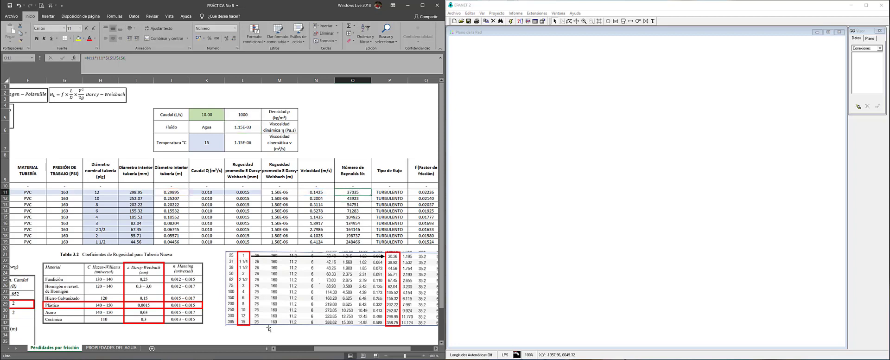
pyautogui.moveTo(327, 348); pyautogui.dragTo(281, 348)
pyautogui.click(25, 88)
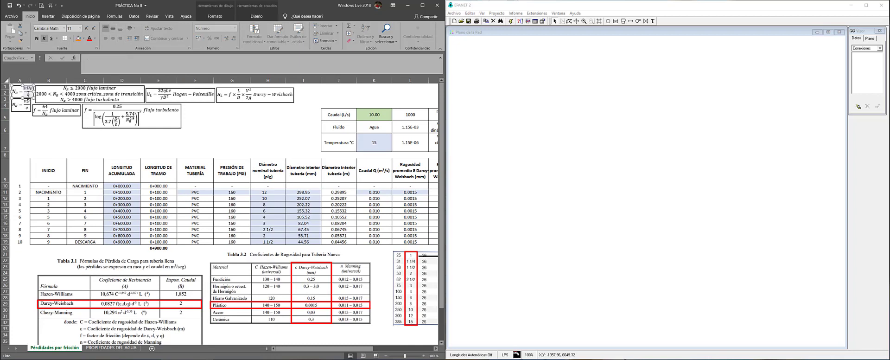
pyautogui.click(30, 87)
pyautogui.click(196, 144)
# Open the flow-type formula in P11 for editing
pyautogui.press('Right')
pyautogui.press('Right')
pyautogui.press('Right')
pyautogui.press('Right')
pyautogui.press('Right')
pyautogui.press('Right')
pyautogui.press('Right')
pyautogui.press('Right')
pyautogui.press('Right')
pyautogui.press('Down')
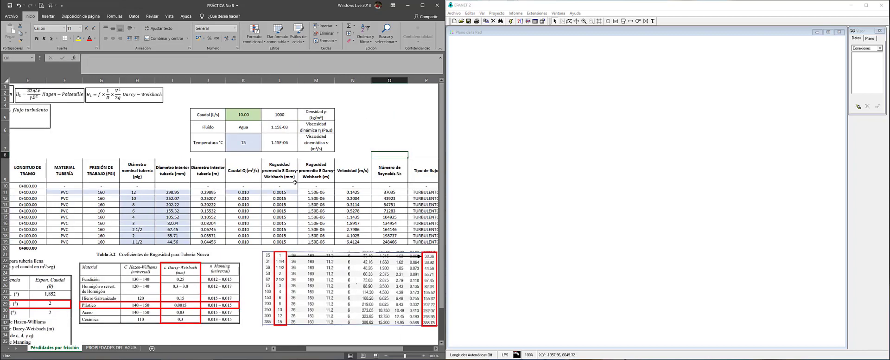
pyautogui.press('Down')
pyautogui.press('Down')
pyautogui.press('Down')
pyautogui.press('Right')
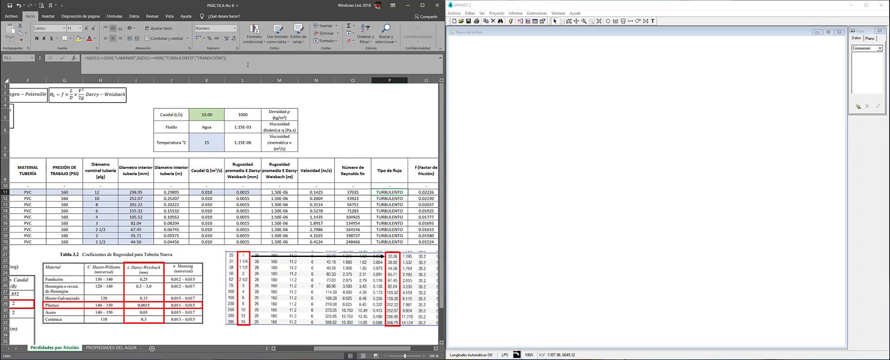
pyautogui.click(248, 65)
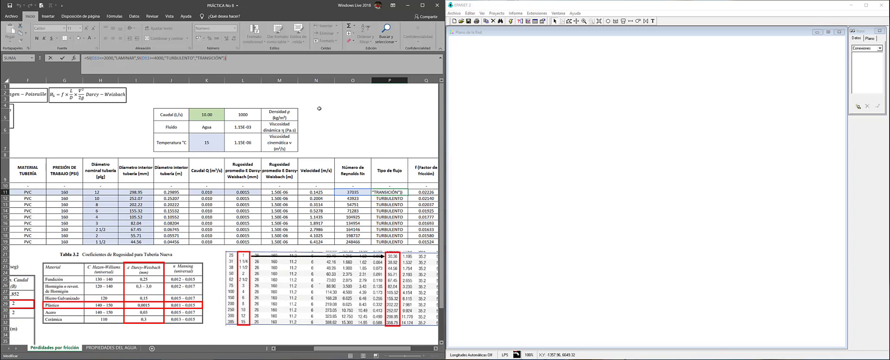
# Commit the P11 flow-type formula and test it with Reynolds values 1999, 2000 and 2000.0000001 in O11
pyautogui.hotkey('ctrl', 'Return')
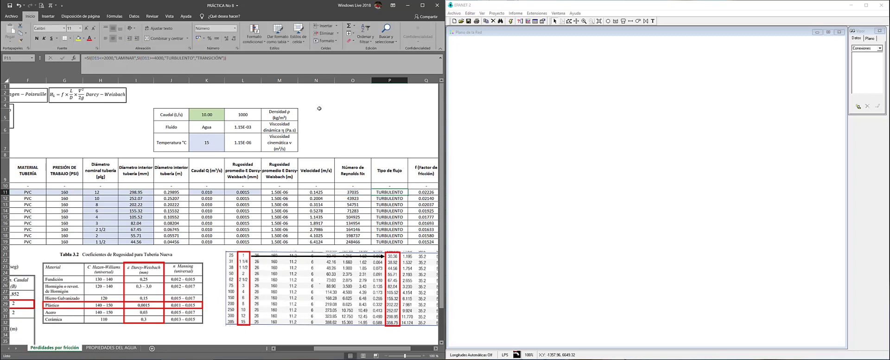
pyautogui.press('Left')
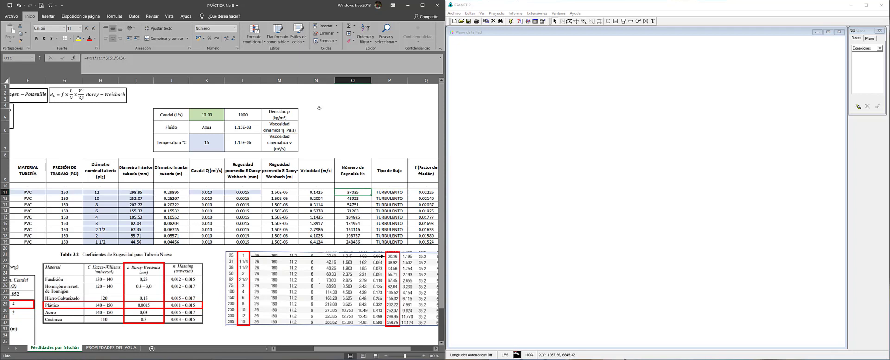
pyautogui.write('1999')
pyautogui.press('Return')
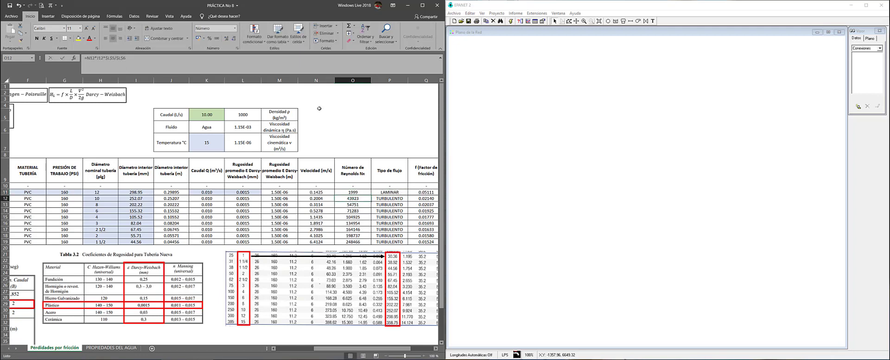
pyautogui.press('Up')
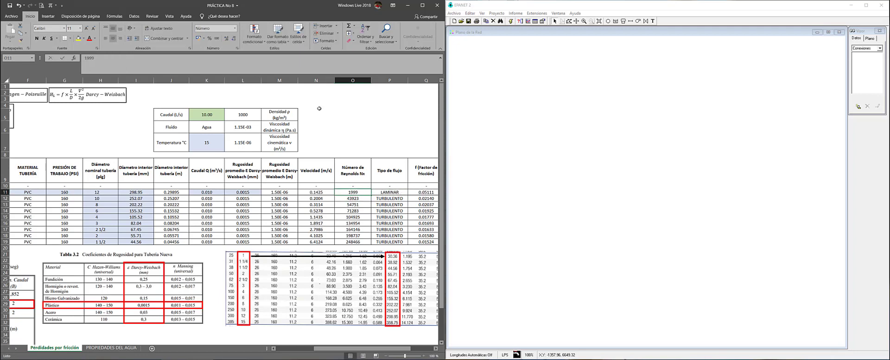
pyautogui.press('Right')
pyautogui.press('Left')
pyautogui.write('2000')
pyautogui.press('Return')
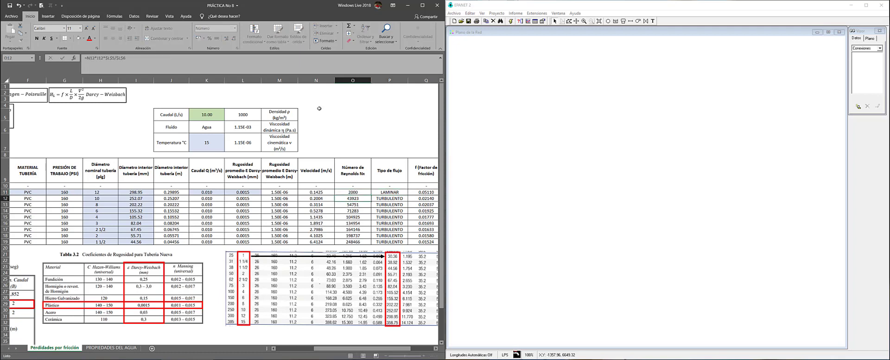
pyautogui.press('Up')
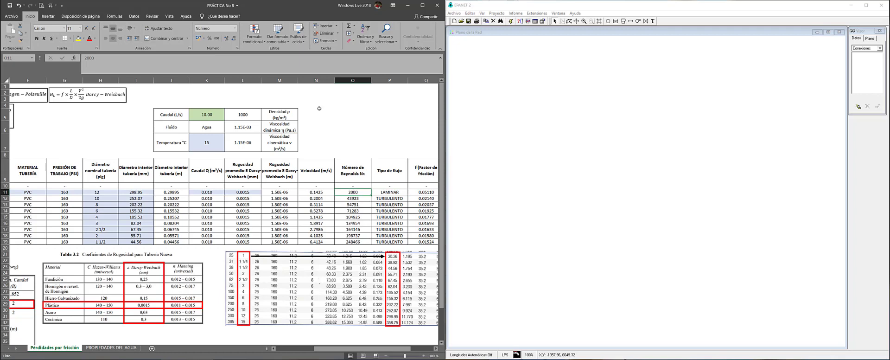
pyautogui.write('2000.00000')
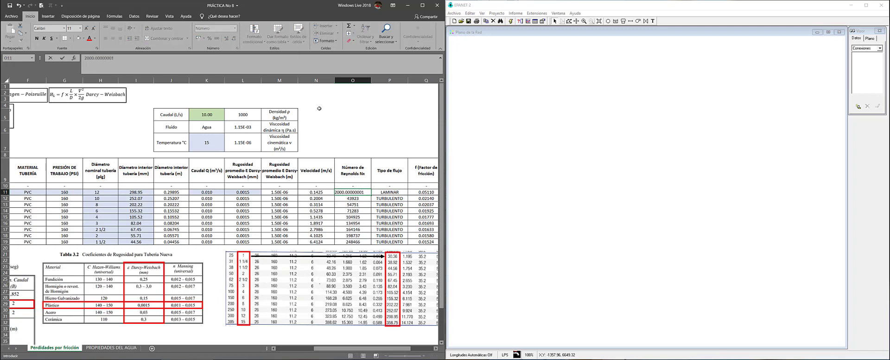
pyautogui.write('01')
pyautogui.press('Return')
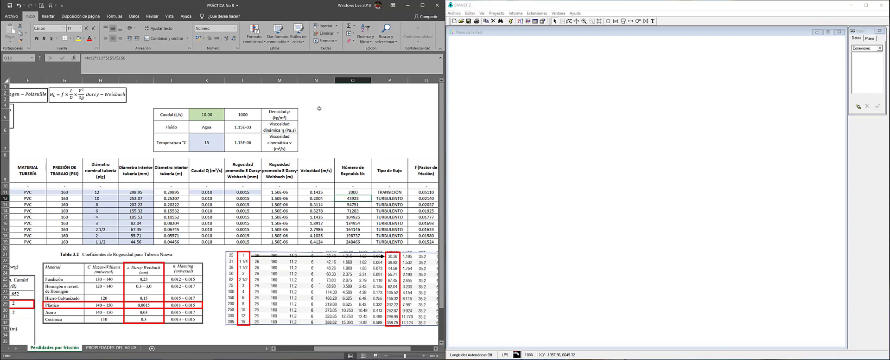
# Test Reynolds values 3999.99999, 4000 and a larger value in O11, then undo to restore the formula
pyautogui.press('Up')
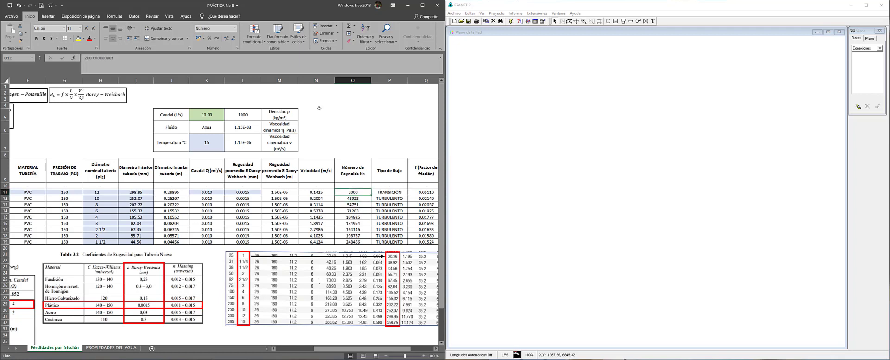
pyautogui.write('3999')
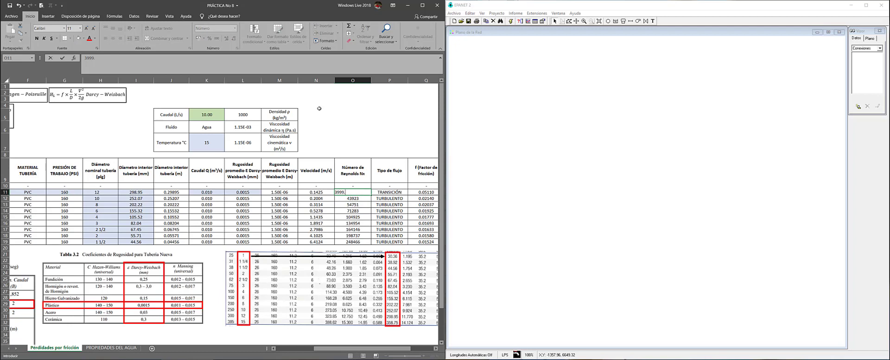
pyautogui.write('.99999')
pyautogui.press('Return')
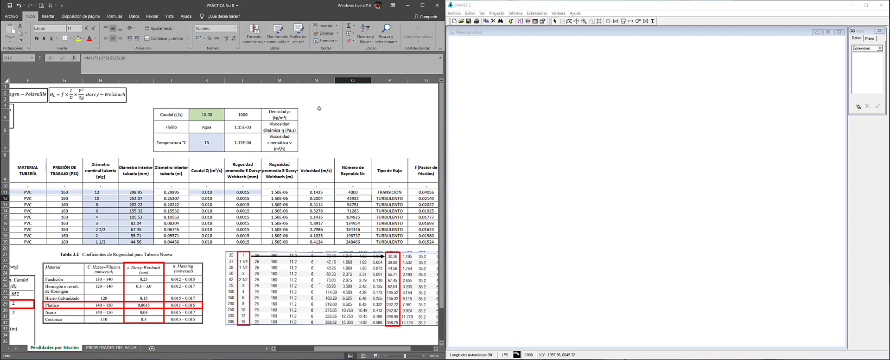
pyautogui.press('Up')
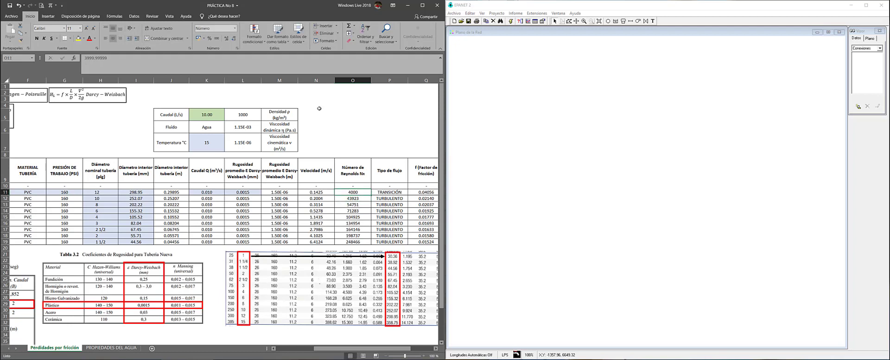
pyautogui.write('4000')
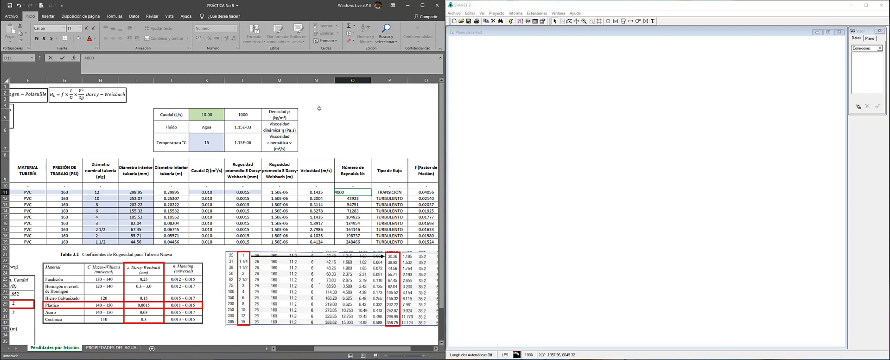
pyautogui.press('Return')
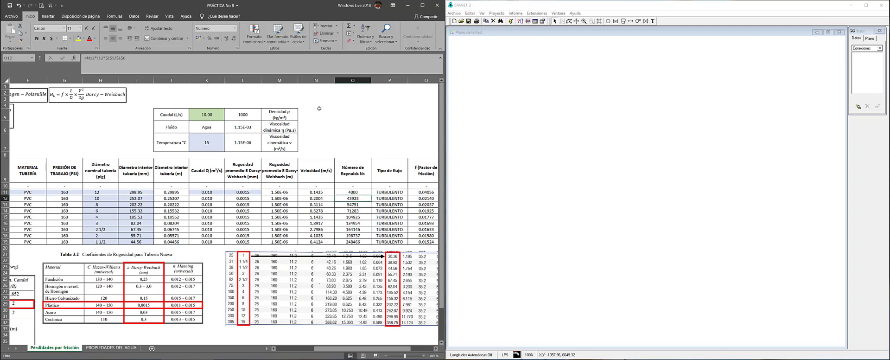
pyautogui.press('Up')
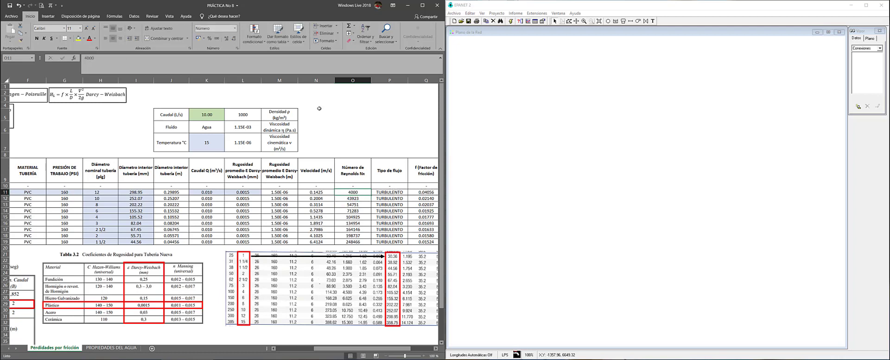
pyautogui.write('780')
pyautogui.press('Return')
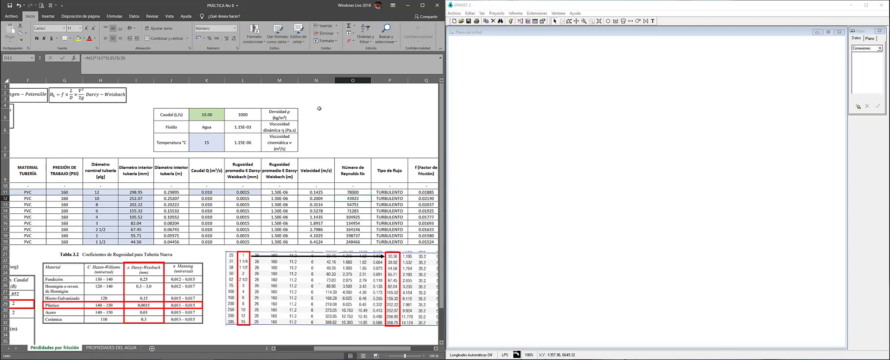
pyautogui.hotkey('ctrl', 'z')
pyautogui.hotkey('ctrl', 'z')
pyautogui.hotkey('ctrl', 'z')
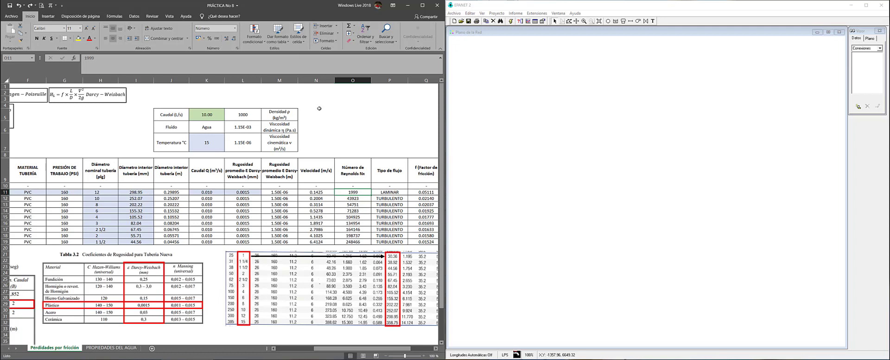
pyautogui.hotkey('ctrl', 'z')
# Inspect the Q11 friction factor formula and the R11 Darcy-Weisbach head-loss formula, leaving them unchanged
pyautogui.press('Right')
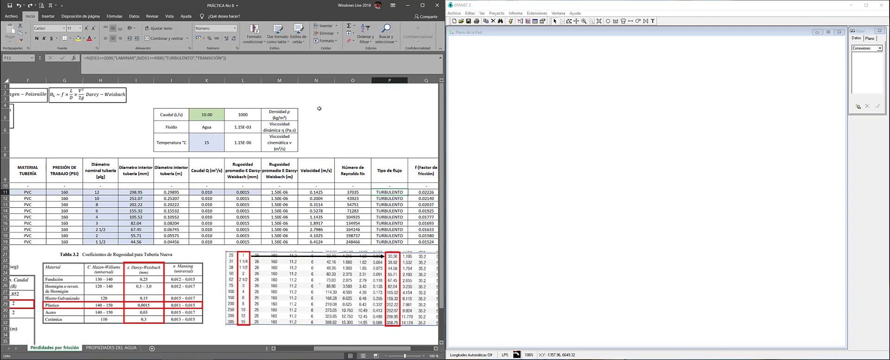
pyautogui.press('Right')
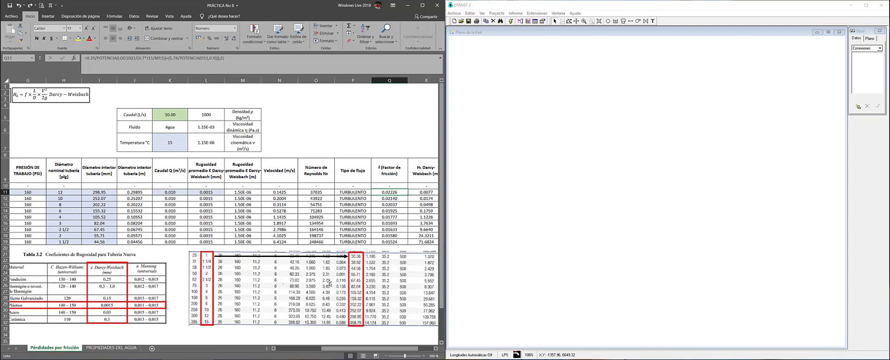
pyautogui.click(234, 68)
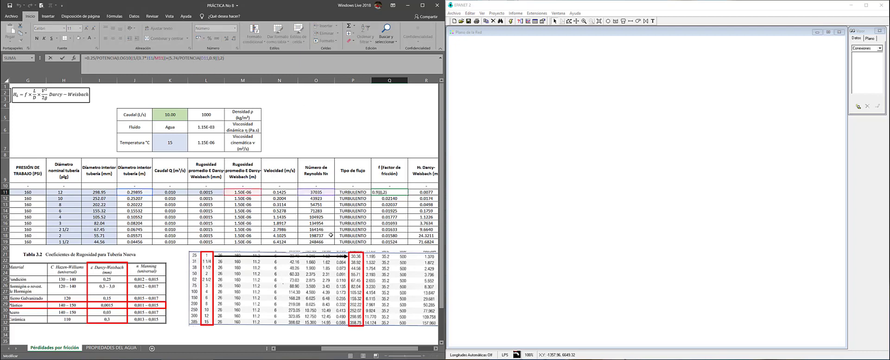
pyautogui.moveTo(345, 348); pyautogui.dragTo(299, 352)
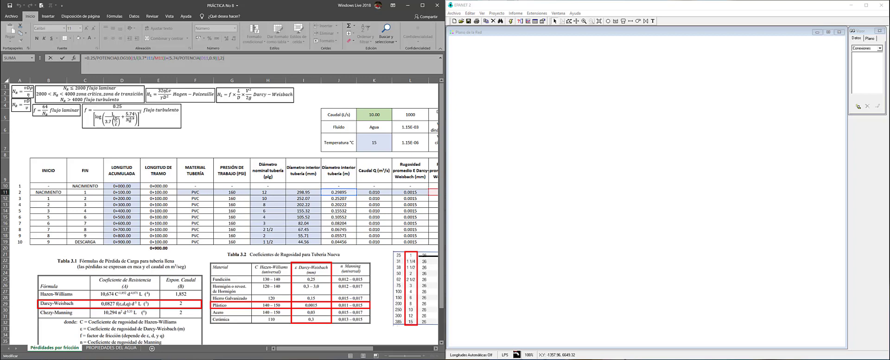
pyautogui.press('Escape')
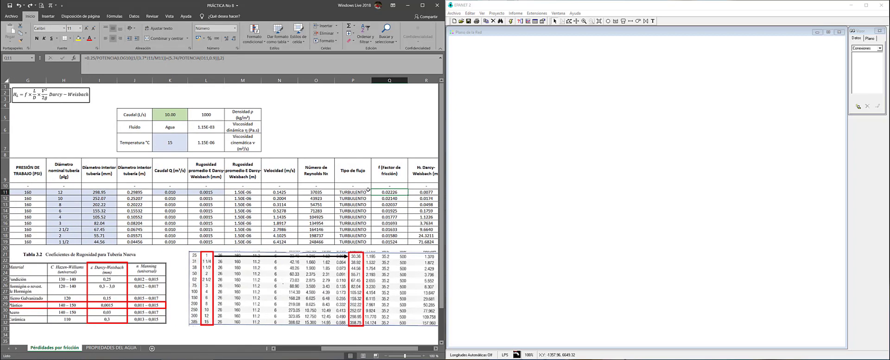
pyautogui.press('Right')
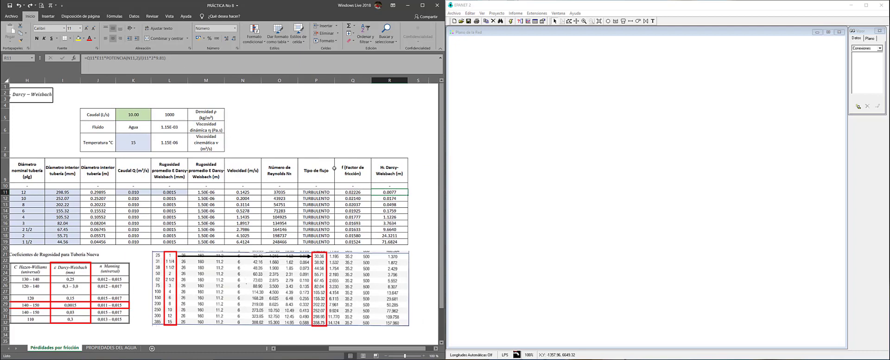
pyautogui.press('Left')
pyautogui.press('Left')
pyautogui.press('Left')
pyautogui.press('Left')
pyautogui.press('Left')
pyautogui.press('Left')
pyautogui.press('Left')
pyautogui.press('Left')
pyautogui.press('Left')
pyautogui.press('Left')
pyautogui.press('Left')
pyautogui.press('Left')
pyautogui.press('Left')
pyautogui.press('Left')
pyautogui.press('Left')
pyautogui.press('Left')
pyautogui.press('Left')
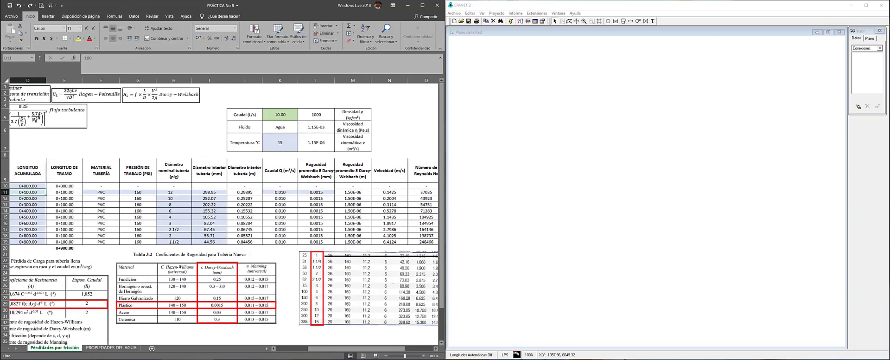
# Review the Darcy-Weisbach equation box, cells G5:H5, and the pipe rows' flow and friction factor values
pyautogui.click(232, 101)
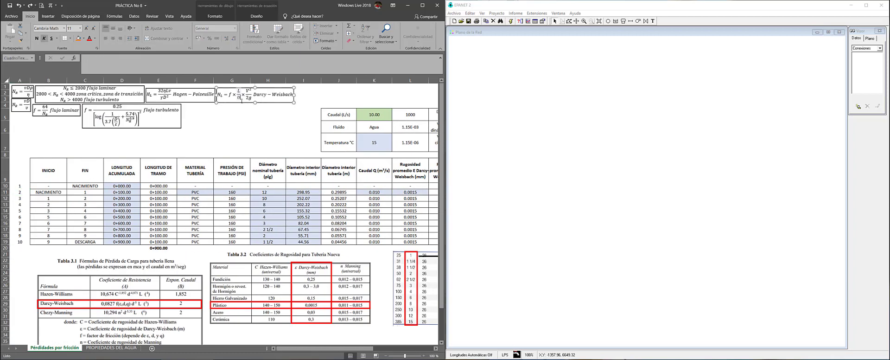
pyautogui.moveTo(243, 118); pyautogui.dragTo(241, 124)
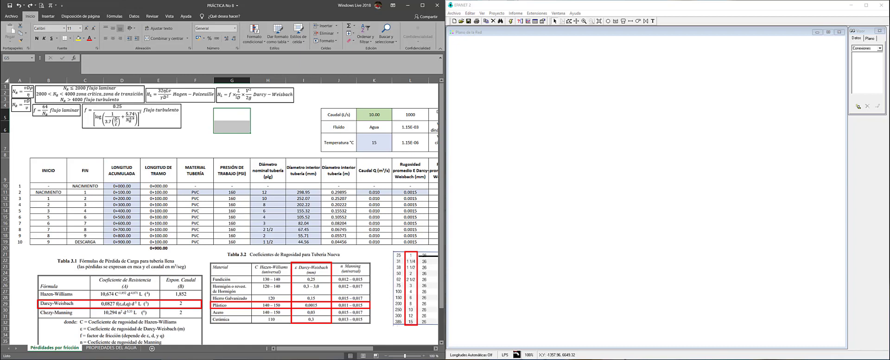
pyautogui.click(258, 117)
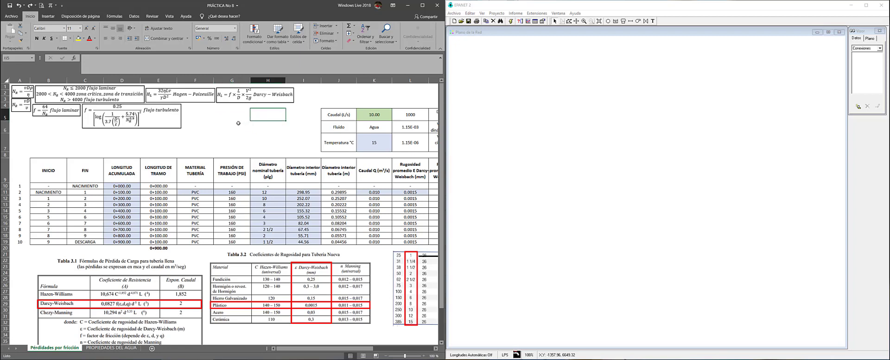
pyautogui.click(376, 192)
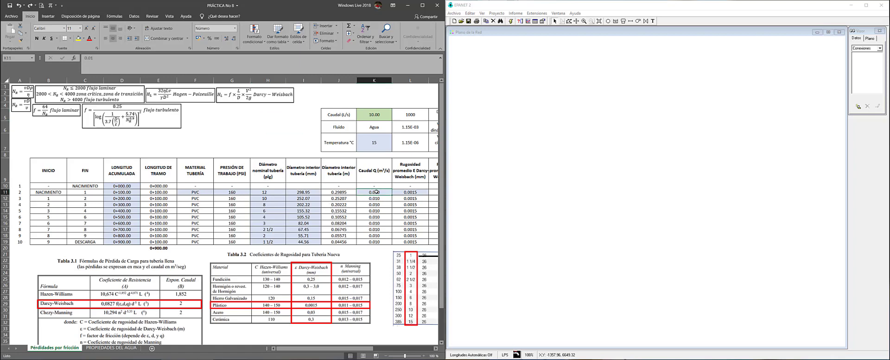
pyautogui.press('Right')
pyautogui.press('Right')
pyautogui.press('Right')
pyautogui.press('Right')
pyautogui.press('Right')
pyautogui.press('Right')
pyautogui.press('Right')
pyautogui.press('Right')
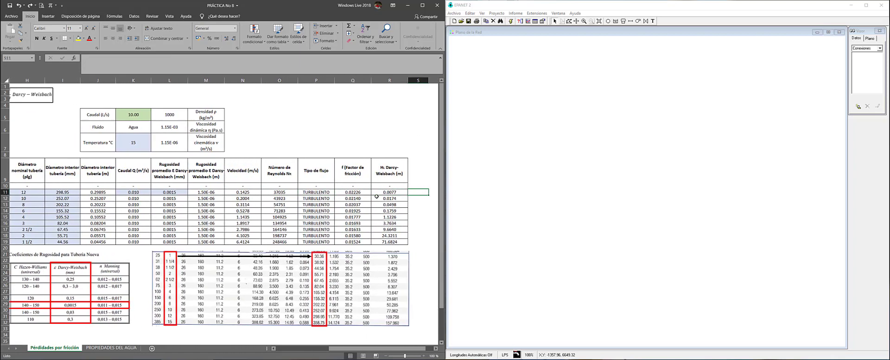
pyautogui.press('Left')
pyautogui.press('Left')
pyautogui.press('Down')
pyautogui.press('Down')
pyautogui.press('Down')
pyautogui.press('Down')
pyautogui.press('Down')
pyautogui.press('Down')
pyautogui.press('Down')
pyautogui.press('Down')
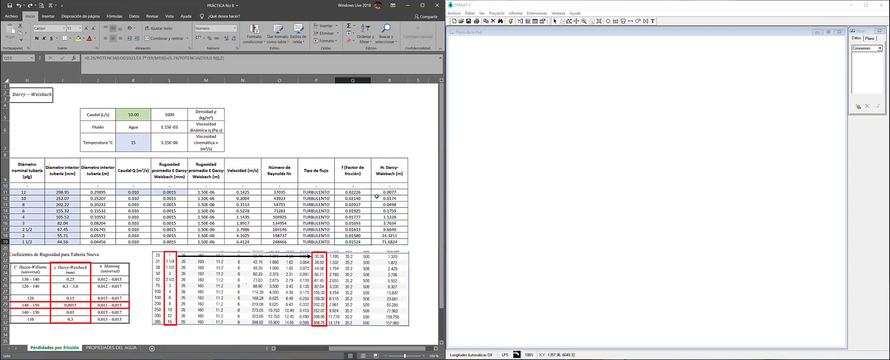
pyautogui.press('Left')
pyautogui.press('Left')
pyautogui.press('Left')
pyautogui.press('Left')
pyautogui.press('Left')
pyautogui.press('Left')
pyautogui.press('Left')
pyautogui.press('Left')
pyautogui.press('Left')
pyautogui.press('Left')
pyautogui.press('Left')
pyautogui.press('Left')
pyautogui.press('Left')
pyautogui.press('Left')
pyautogui.press('Left')
pyautogui.press('Left')
pyautogui.press('Right')
pyautogui.press('Right')
pyautogui.press('Right')
pyautogui.press('Right')
pyautogui.press('Right')
pyautogui.press('Right')
pyautogui.press('Right')
pyautogui.press('Right')
pyautogui.press('Right')
pyautogui.press('Right')
pyautogui.press('Right')
pyautogui.press('Right')
pyautogui.press('Right')
pyautogui.press('Right')
pyautogui.press('Right')
pyautogui.press('Right')
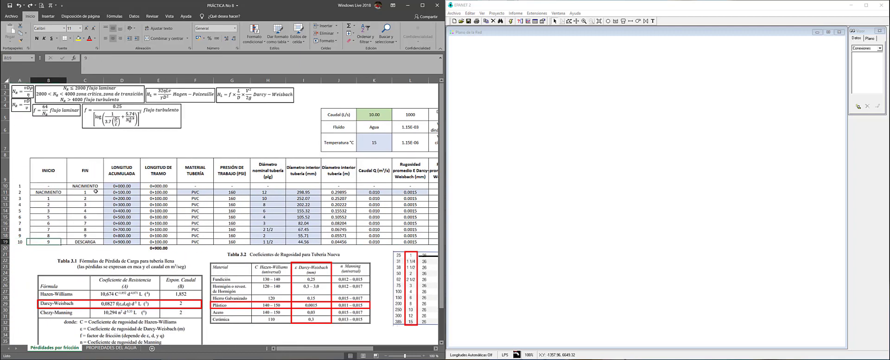
pyautogui.press('Left')
pyautogui.press('Left')
pyautogui.press('Left')
pyautogui.press('Left')
pyautogui.press('Left')
pyautogui.press('Left')
pyautogui.press('Left')
pyautogui.press('Left')
pyautogui.press('Left')
pyautogui.press('Left')
pyautogui.press('Left')
pyautogui.press('Left')
pyautogui.press('Left')
pyautogui.press('Left')
pyautogui.press('Left')
pyautogui.press('Left')
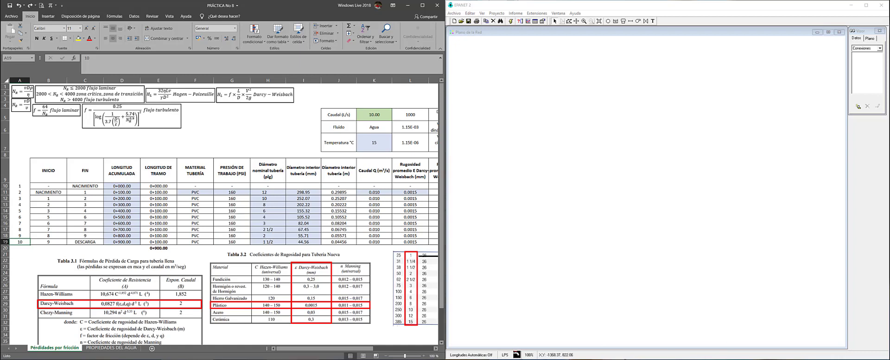
# Briefly bring the EPANET window forward, then return to the spreadsheet's Temperatura °C label
pyautogui.click(308, 359)
pyautogui.click(859, 346)
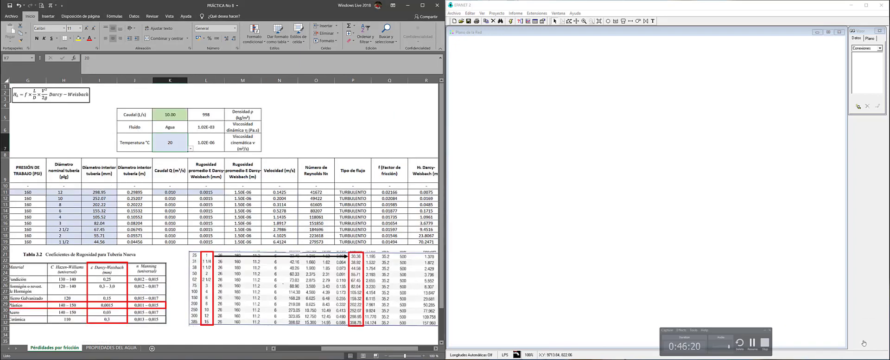
pyautogui.click(729, 288)
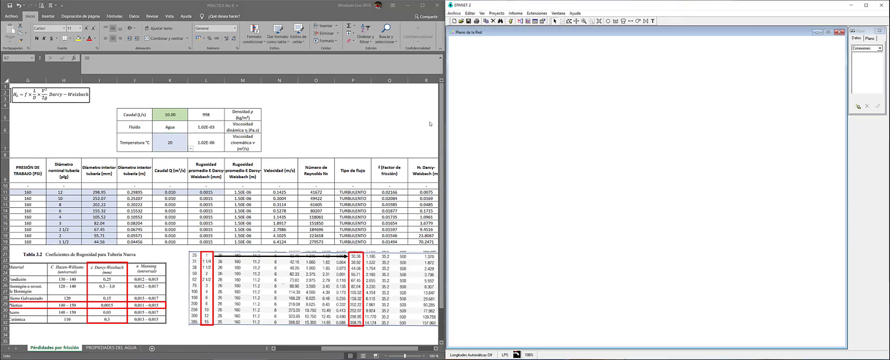
pyautogui.click(179, 142)
pyautogui.click(140, 142)
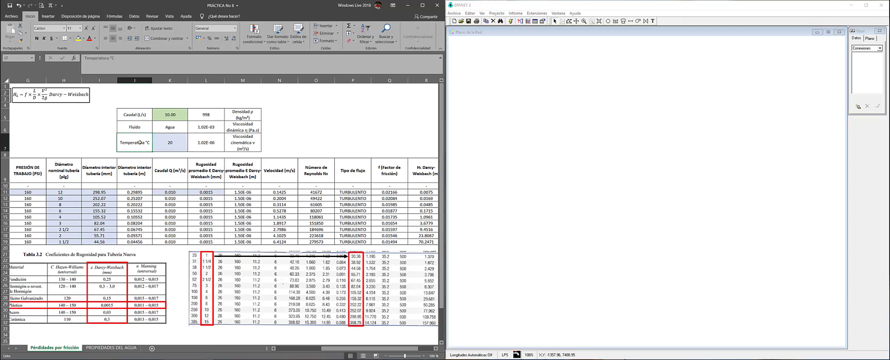
# Set temperature K7 to 15, then back to 20 °C, checking density 998 and viscosity 1.02E-06
pyautogui.click(167, 143)
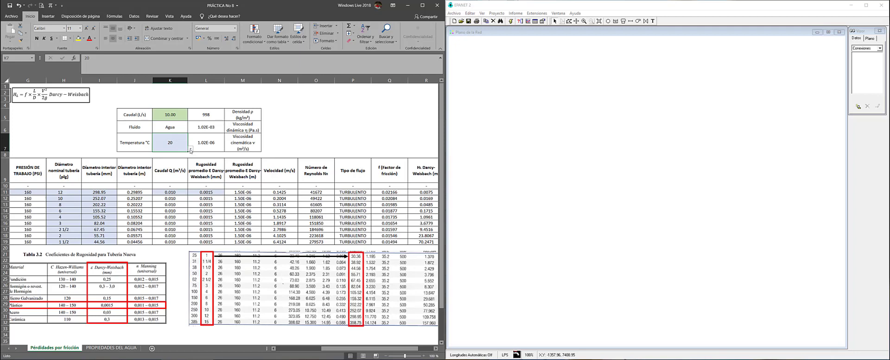
pyautogui.click(190, 149)
pyautogui.click(189, 156)
pyautogui.click(167, 153)
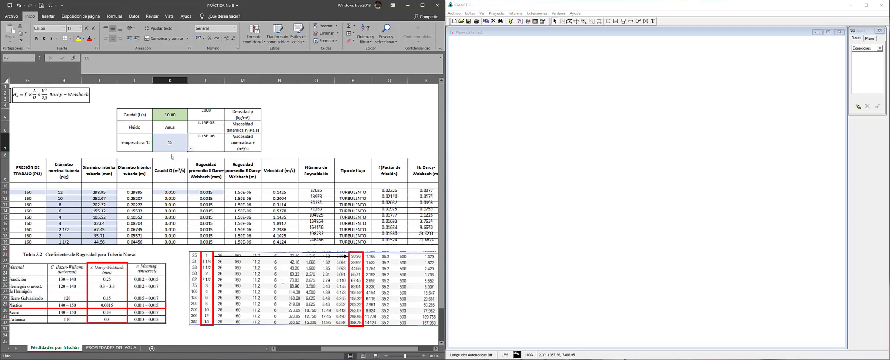
pyautogui.click(190, 148)
pyautogui.click(168, 158)
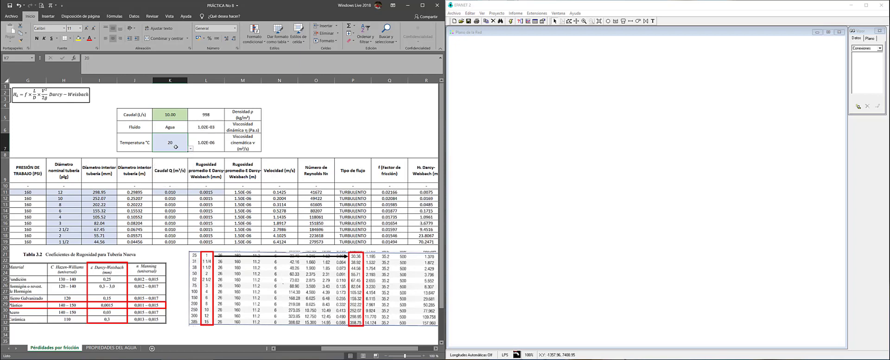
pyautogui.click(279, 143)
pyautogui.moveTo(254, 146); pyautogui.dragTo(135, 113)
pyautogui.click(169, 139)
pyautogui.moveTo(241, 143); pyautogui.dragTo(210, 131)
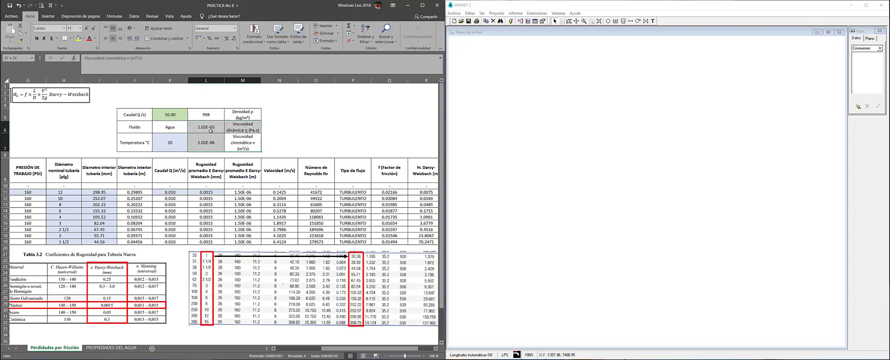
pyautogui.click(165, 141)
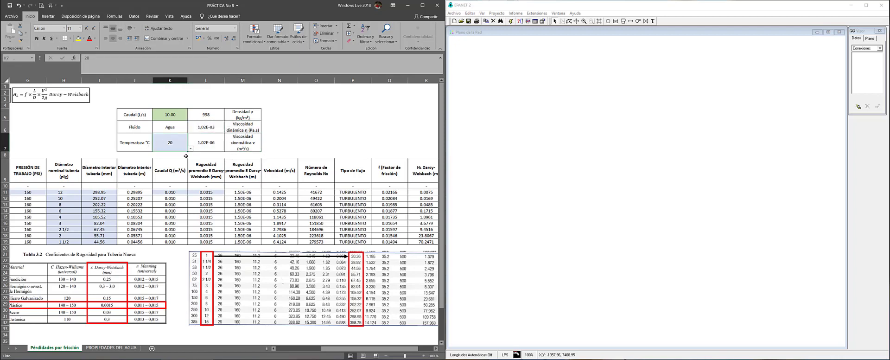
pyautogui.click(267, 143)
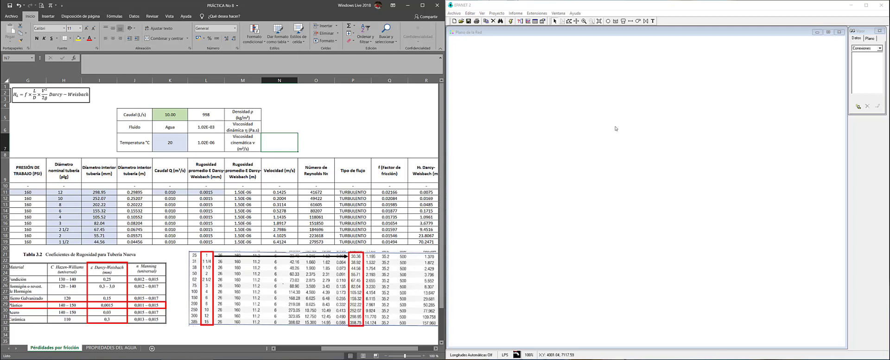
pyautogui.click(570, 6)
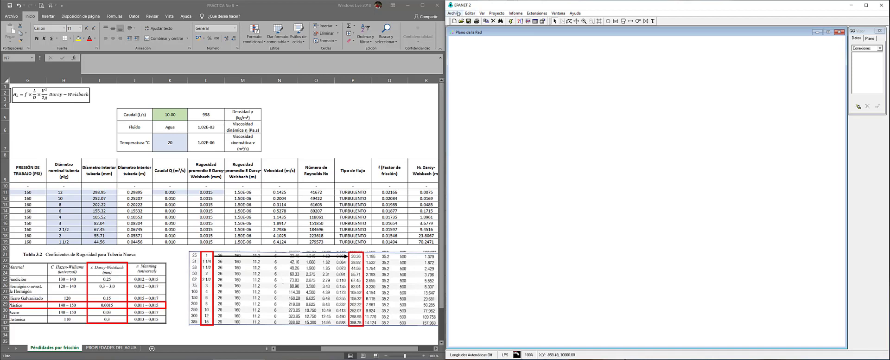
# Open Preferences on the Formato tab and lower the decimals reported for link velocity
pyautogui.click(458, 14)
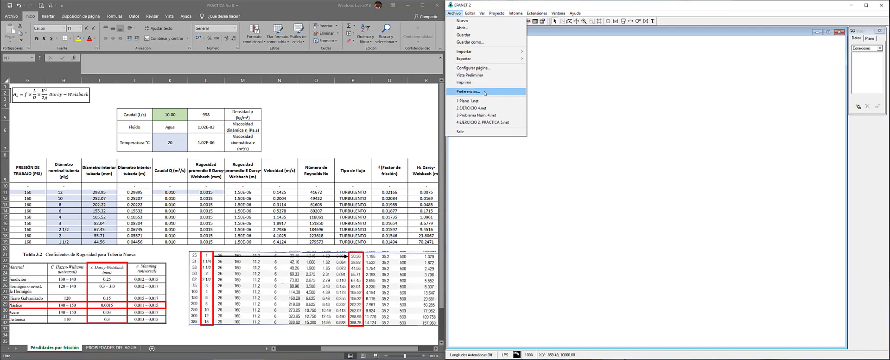
pyautogui.click(485, 92)
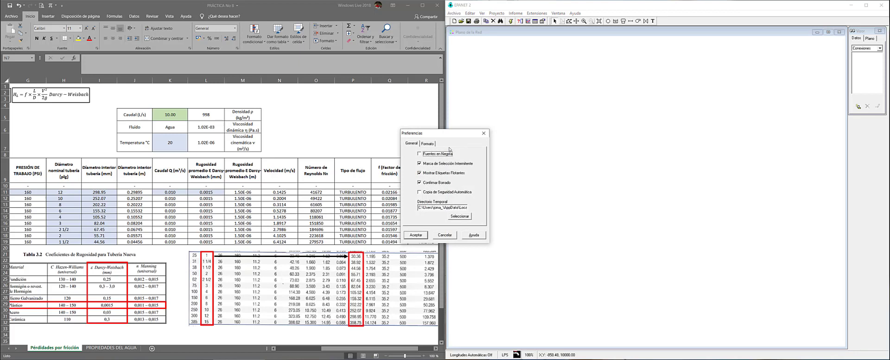
pyautogui.moveTo(543, 130); pyautogui.dragTo(616, 118)
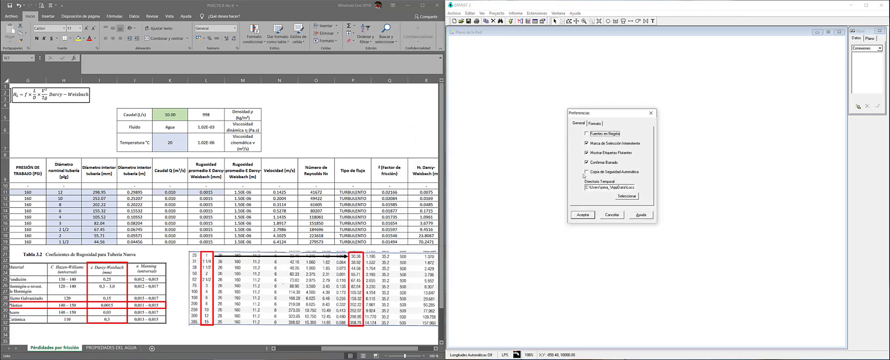
pyautogui.click(595, 123)
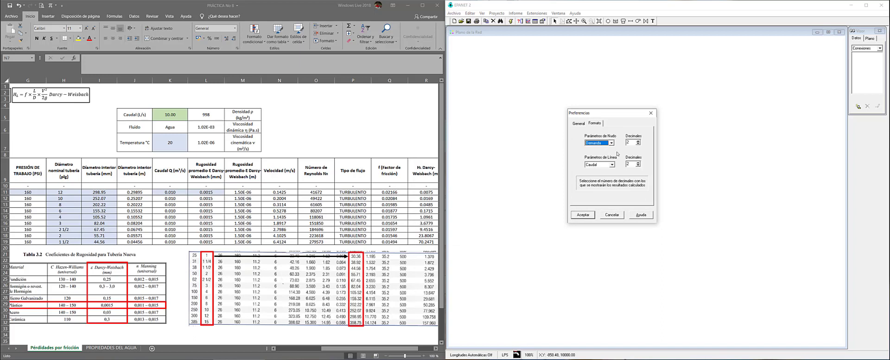
pyautogui.click(611, 164)
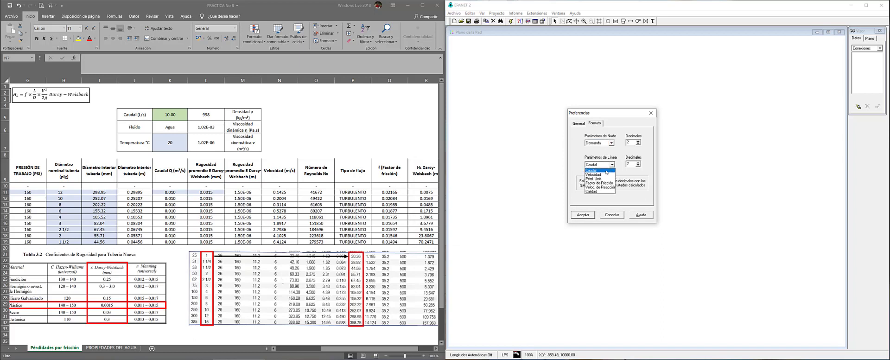
pyautogui.click(606, 171)
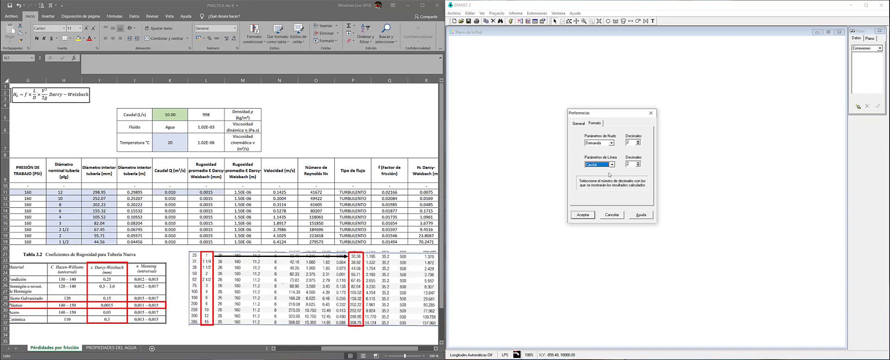
pyautogui.click(611, 164)
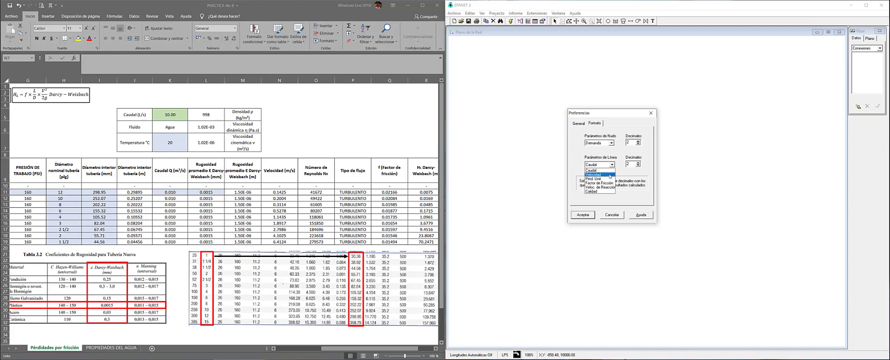
pyautogui.click(593, 174)
pyautogui.click(637, 162)
pyautogui.click(638, 162)
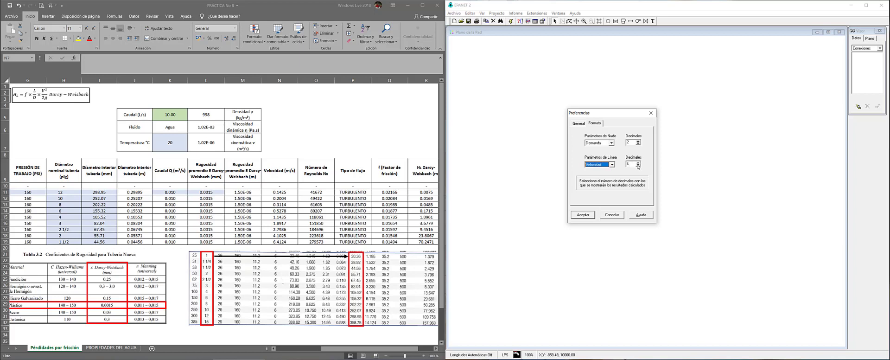
pyautogui.click(638, 165)
pyautogui.click(638, 165)
pyautogui.click(638, 165)
# Raise unit headloss (Pérd. Unit) to 5 decimals, review friction factor, reaction and quality, and confirm
pyautogui.click(610, 165)
pyautogui.click(608, 177)
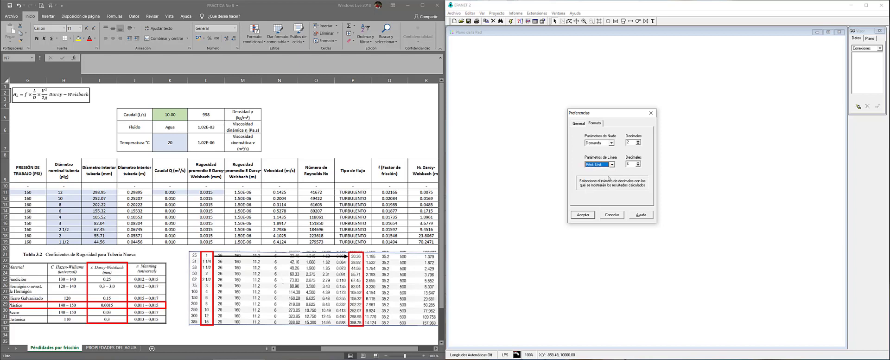
pyautogui.click(638, 163)
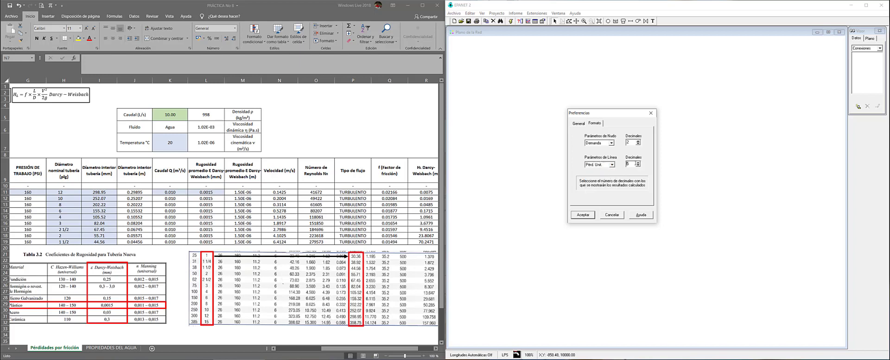
pyautogui.click(612, 165)
pyautogui.click(610, 182)
pyautogui.click(612, 164)
pyautogui.click(602, 187)
pyautogui.click(612, 164)
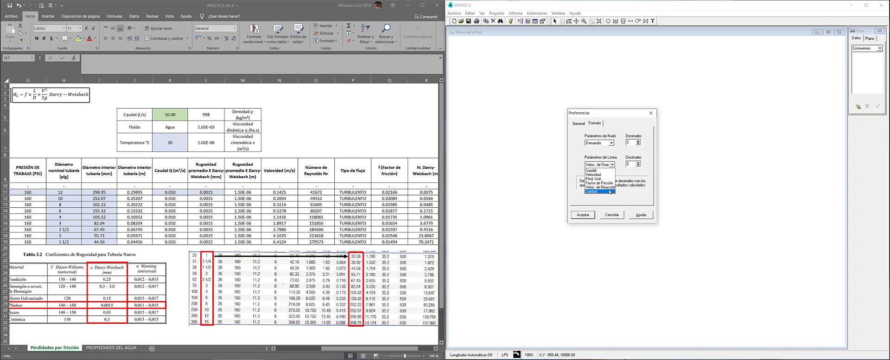
pyautogui.click(610, 191)
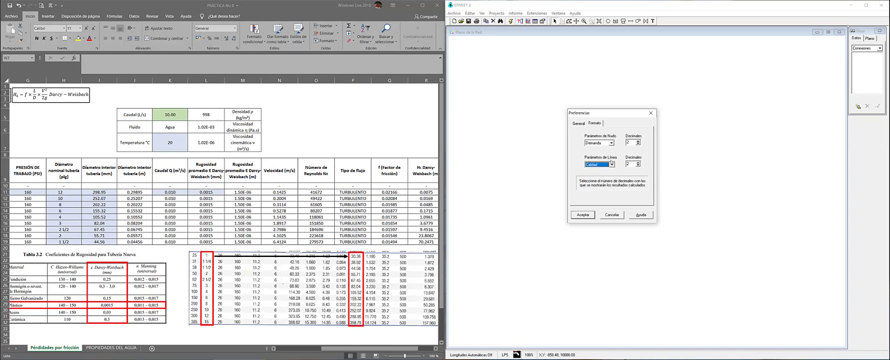
pyautogui.click(583, 215)
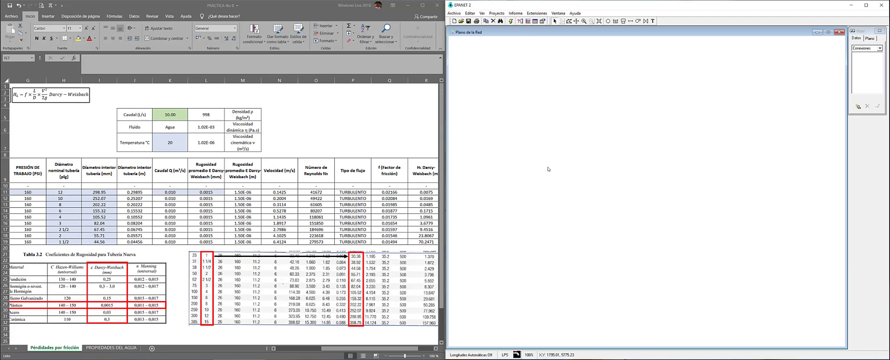
# Open the project defaults on the Propiedades tab and select the 1000 default pipe length
pyautogui.click(496, 14)
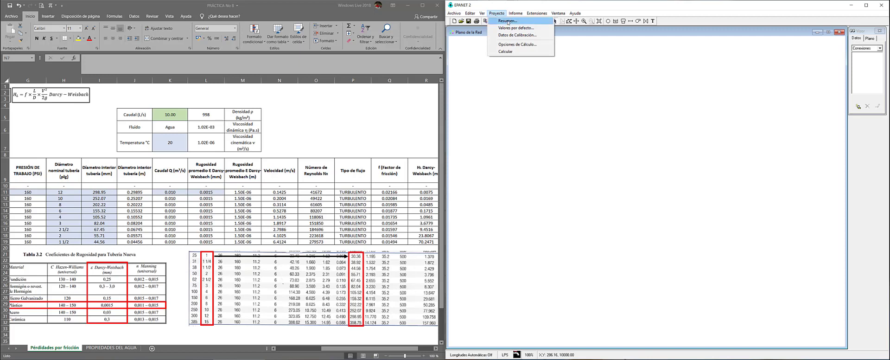
pyautogui.click(531, 29)
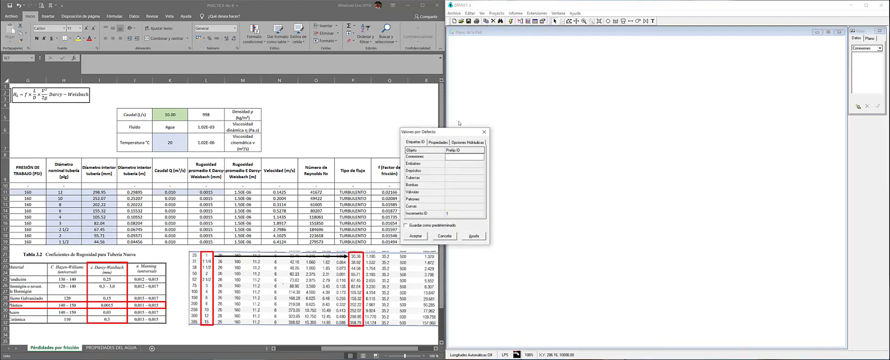
pyautogui.moveTo(456, 132); pyautogui.dragTo(649, 83)
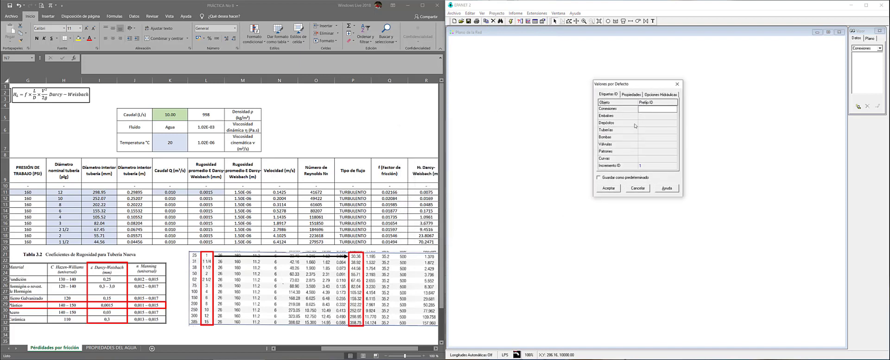
pyautogui.click(614, 96)
pyautogui.click(632, 96)
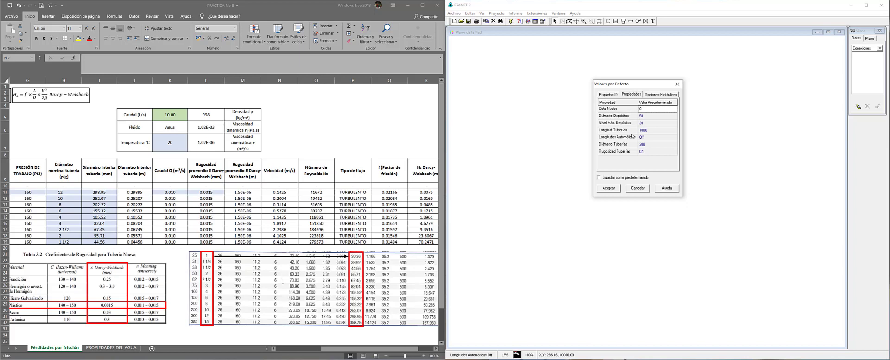
pyautogui.click(646, 132)
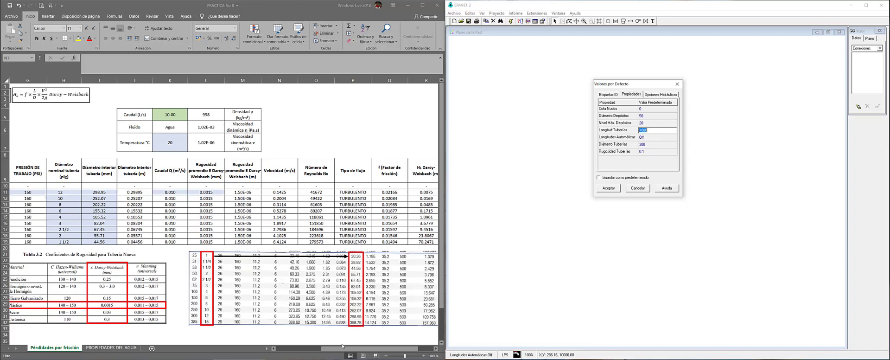
# Check Excel section lengths E10:E19 (0+100.00) and E15's formula, then enter 100 as EPANET's pipe length
pyautogui.moveTo(327, 351); pyautogui.dragTo(280, 351)
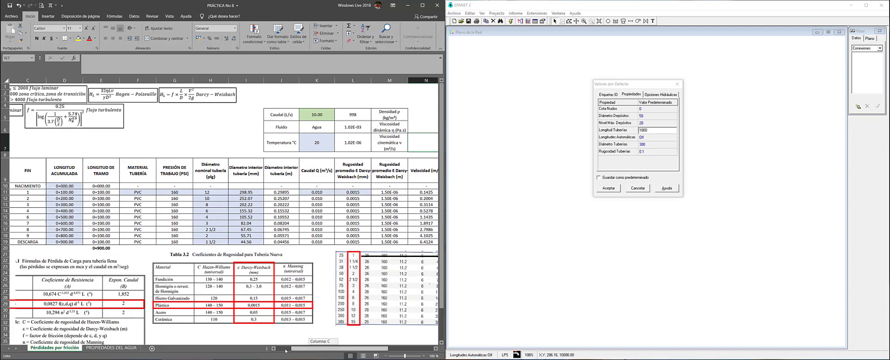
pyautogui.moveTo(153, 187); pyautogui.dragTo(160, 242)
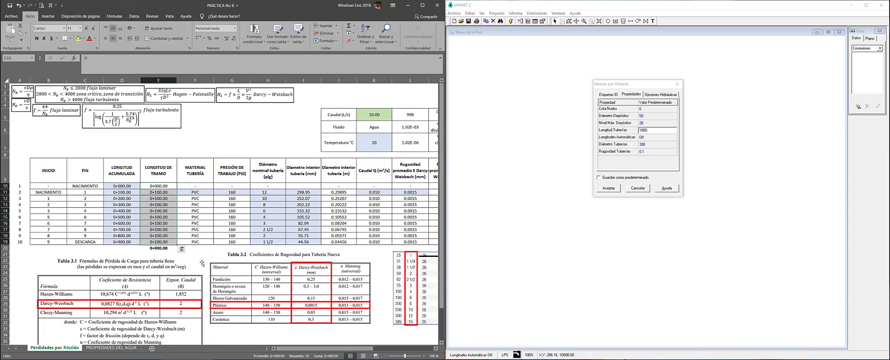
pyautogui.click(160, 217)
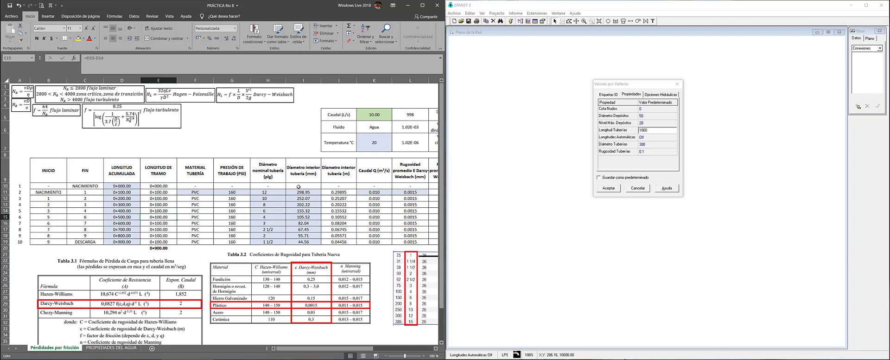
pyautogui.click(660, 130)
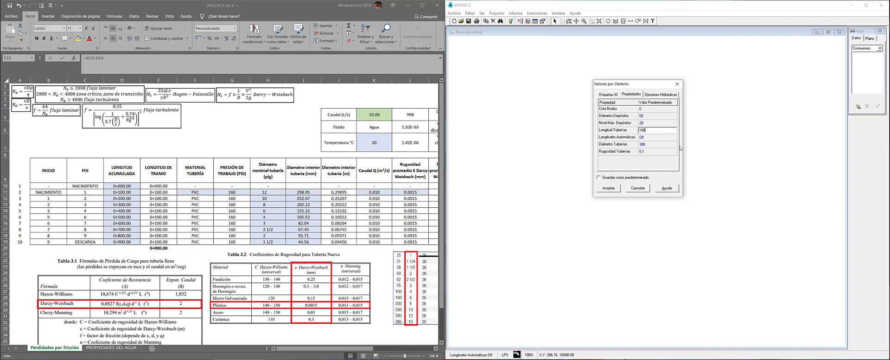
# Keep pipe length 100 and start replacing the 0.1 default roughness by typing '0,'
pyautogui.click(648, 151)
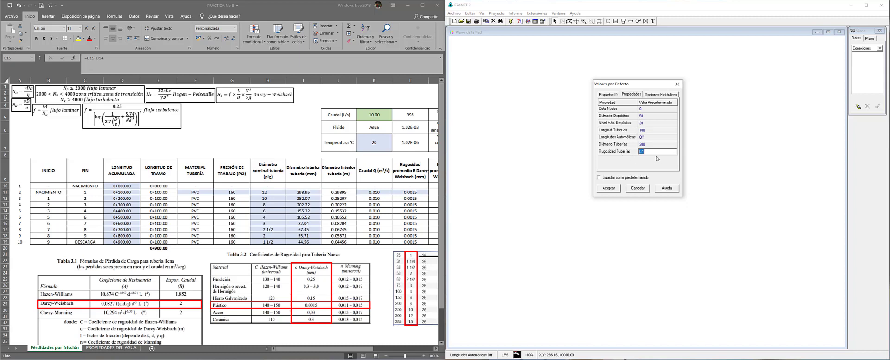
pyautogui.click(648, 151)
pyautogui.doubleClick(638, 151)
pyautogui.write('0,')
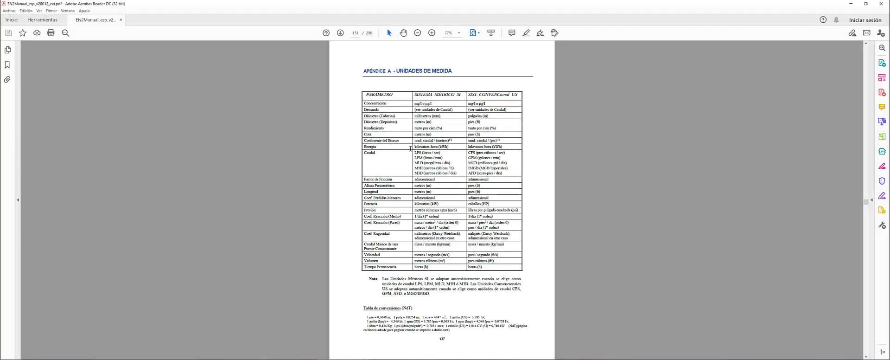
# Scroll the manual's units table and highlight the SI heading, Longitud row and Caudal row
pyautogui.scroll(2, 404, 145)
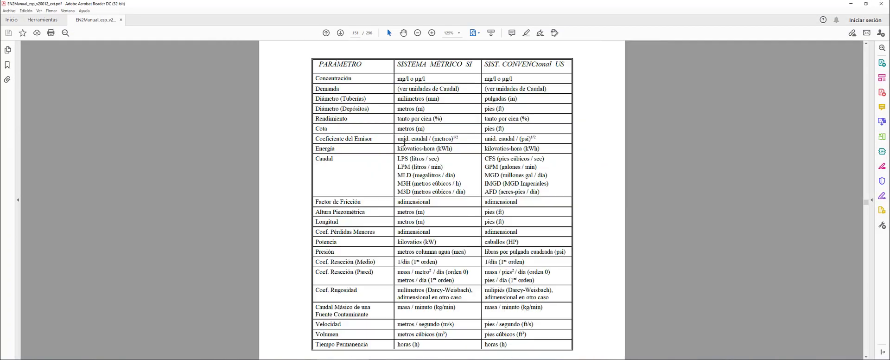
pyautogui.scroll(-1, 391, 132)
pyautogui.scroll(2, 388, 125)
pyautogui.scroll(-2, 371, 89)
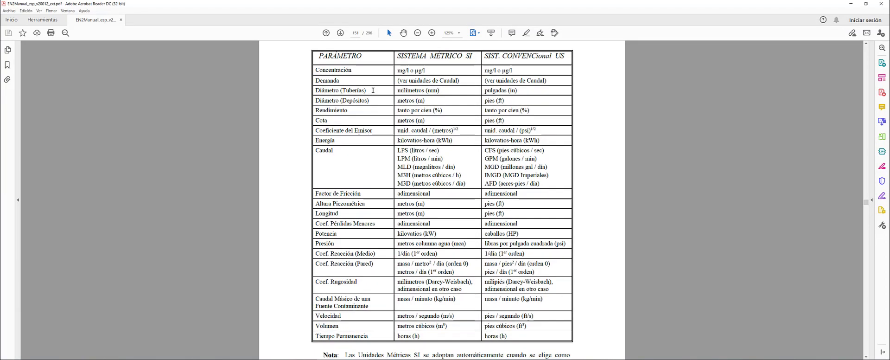
pyautogui.scroll(2, 348, 74)
pyautogui.scroll(1, 348, 72)
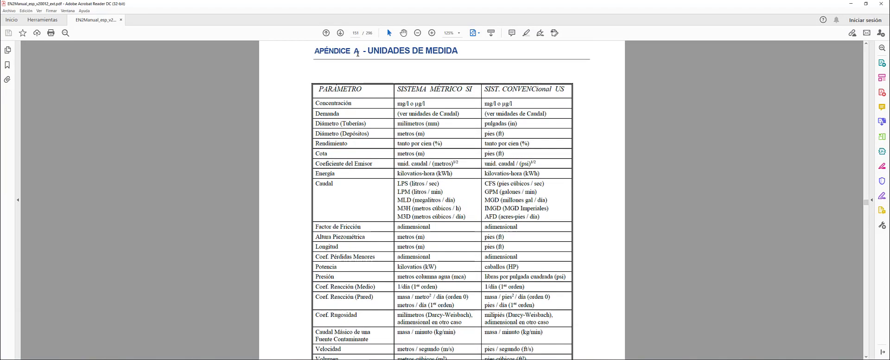
pyautogui.scroll(-2, 353, 76)
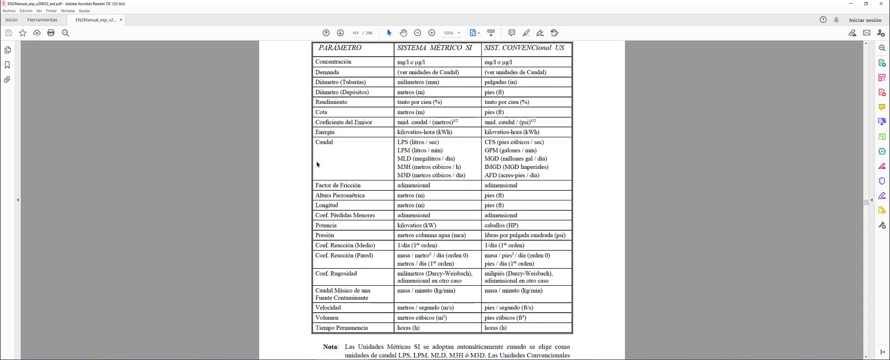
pyautogui.moveTo(315, 205); pyautogui.dragTo(353, 204)
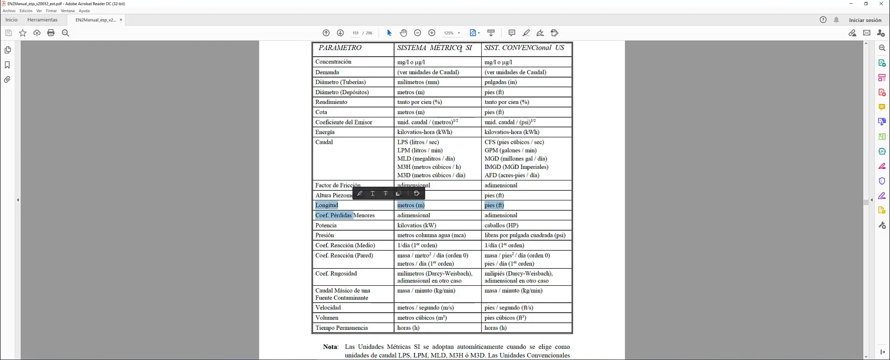
pyautogui.moveTo(466, 49); pyautogui.dragTo(473, 48)
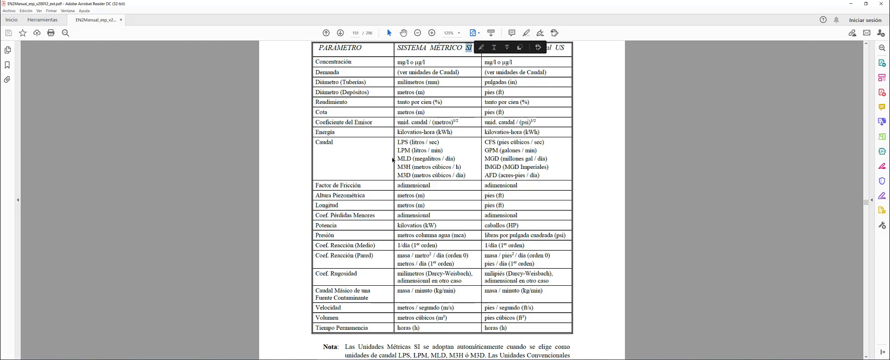
pyautogui.click(397, 144)
pyautogui.moveTo(316, 143); pyautogui.dragTo(467, 173)
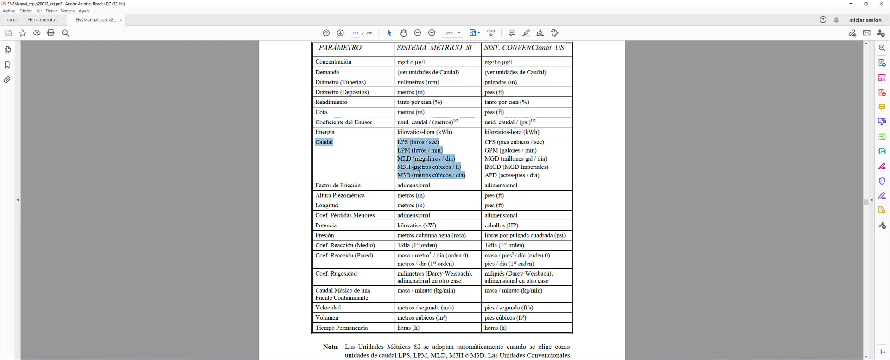
pyautogui.click(405, 142)
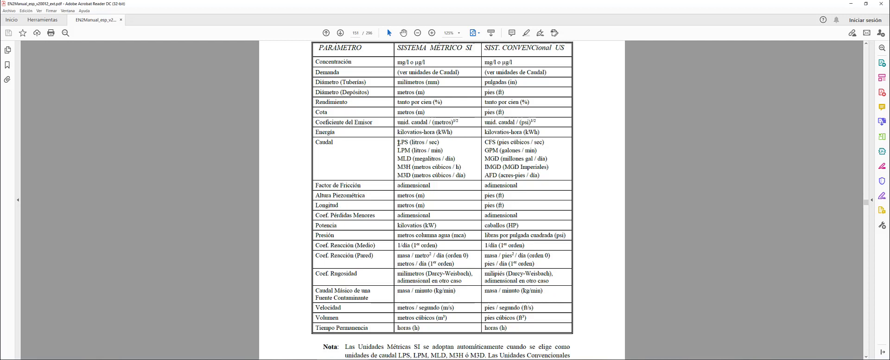
# Confirm LPS flow, metre length, and millimetre roughness and pipe diameter as SI units, then return to Excel
pyautogui.moveTo(398, 143); pyautogui.dragTo(462, 170)
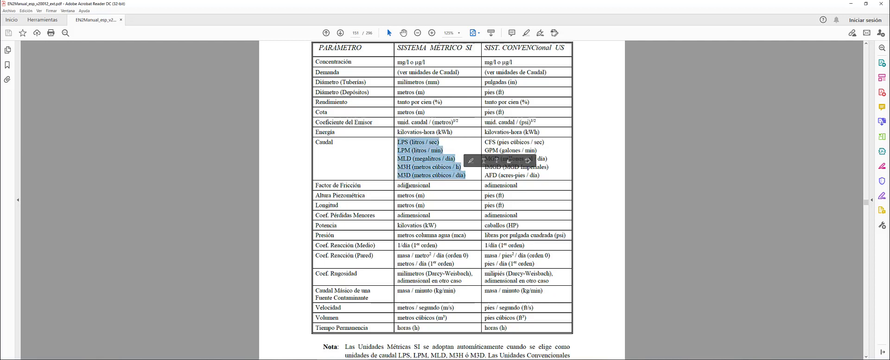
pyautogui.click(428, 70)
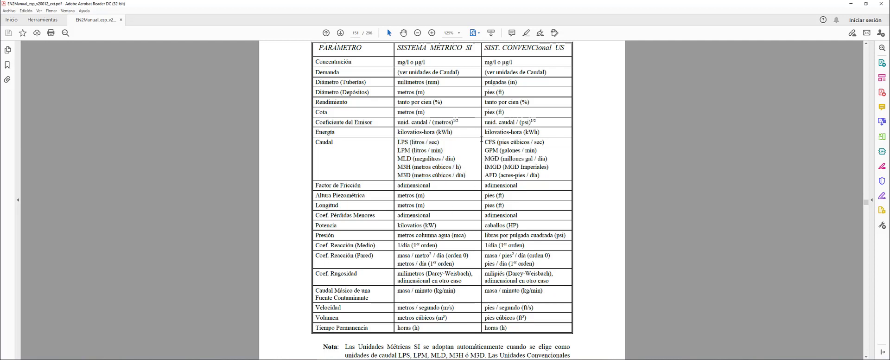
pyautogui.moveTo(486, 142); pyautogui.dragTo(538, 177)
pyautogui.click(500, 141)
pyautogui.moveTo(398, 142); pyautogui.dragTo(440, 144)
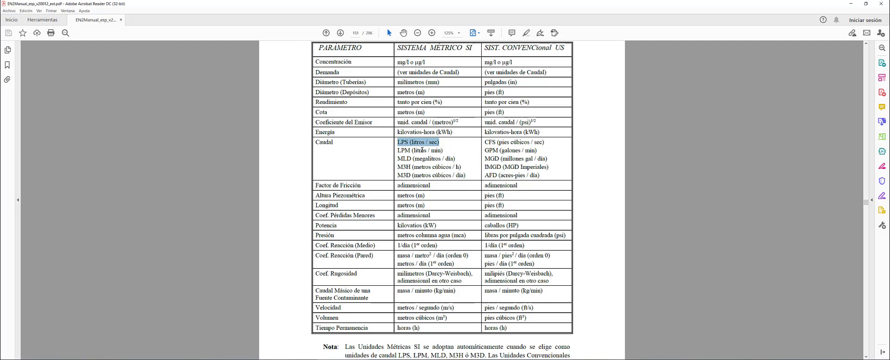
pyautogui.moveTo(331, 204); pyautogui.dragTo(425, 206)
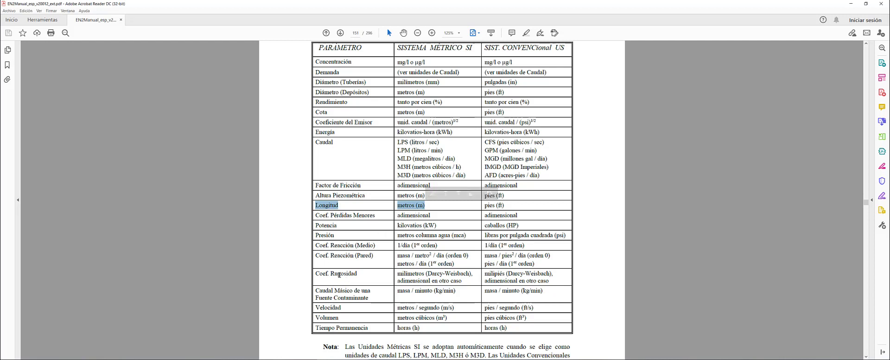
pyautogui.moveTo(332, 274); pyautogui.dragTo(411, 273)
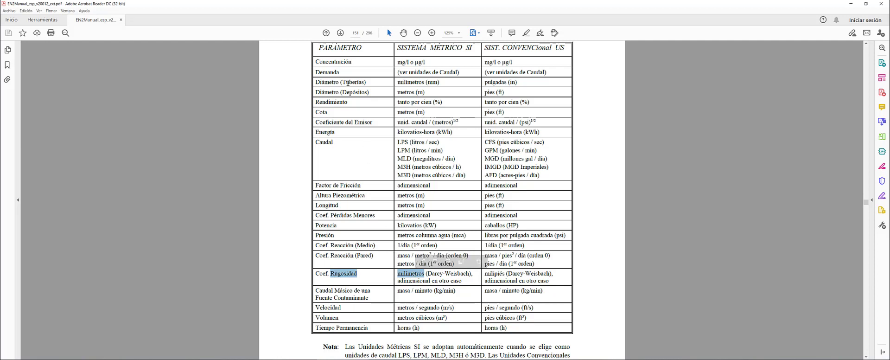
pyautogui.moveTo(315, 82)
pyautogui.mouseDown()
pyautogui.moveTo(408, 93)
pyautogui.moveTo(424, 83)
pyautogui.moveTo(315, 82)
pyautogui.mouseUp()
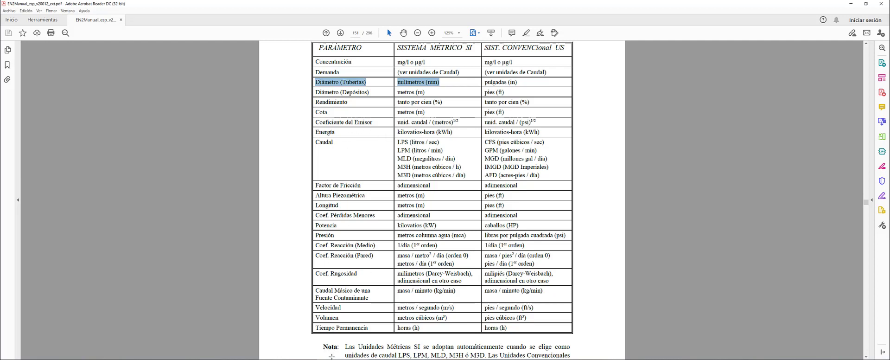
pyautogui.click(244, 353)
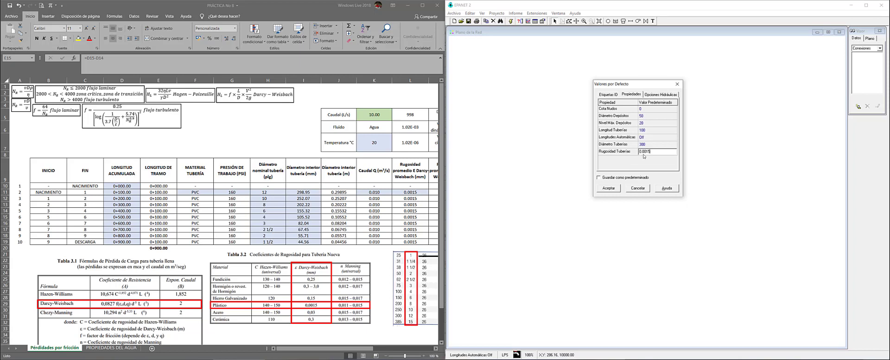
# Commit 0.0015 roughness and show the Opciones Hidráulicas defaults with LPS flow units
pyautogui.click(640, 144)
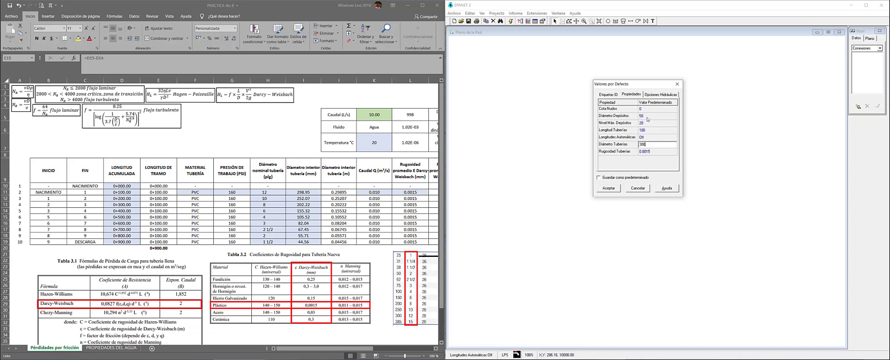
pyautogui.click(652, 95)
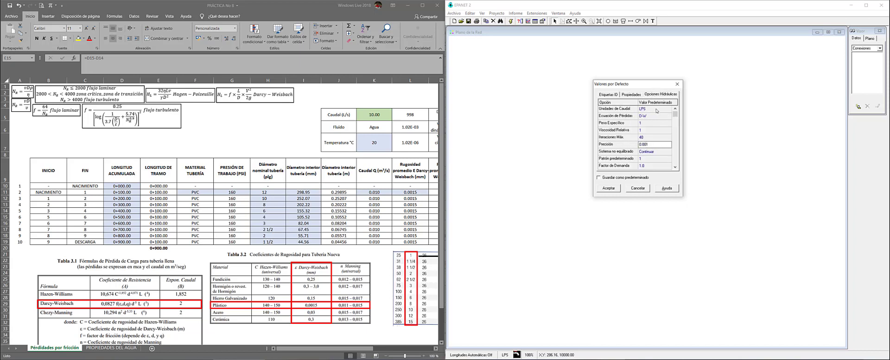
# Keep LPS flow units, choose D-W as the head-loss formula, and accept the defaults
pyautogui.click(657, 109)
pyautogui.click(668, 109)
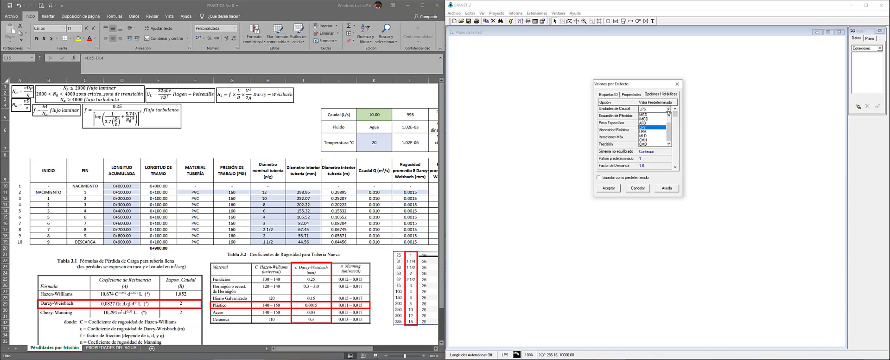
pyautogui.click(648, 127)
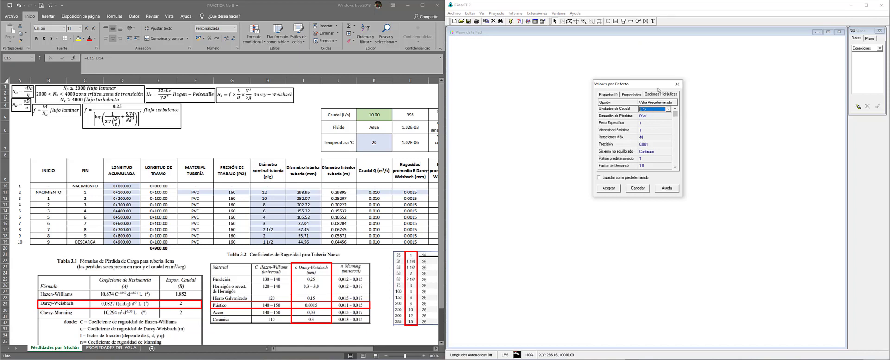
pyautogui.click(650, 119)
pyautogui.click(653, 116)
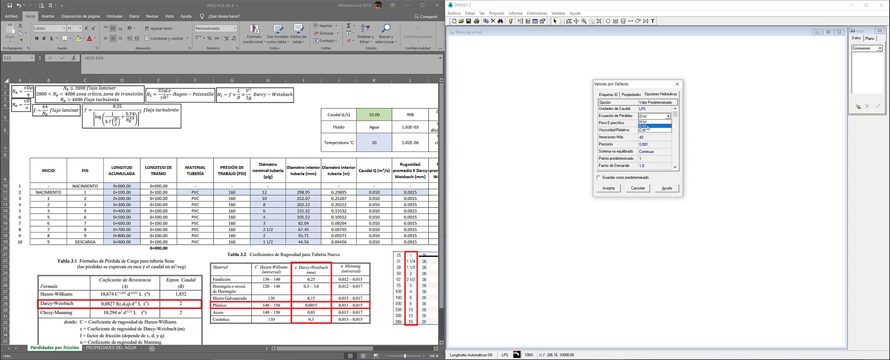
pyautogui.click(647, 126)
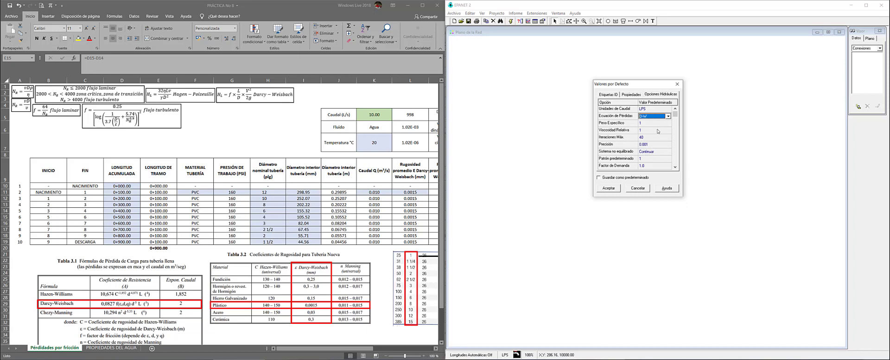
pyautogui.moveTo(674, 114); pyautogui.dragTo(675, 162)
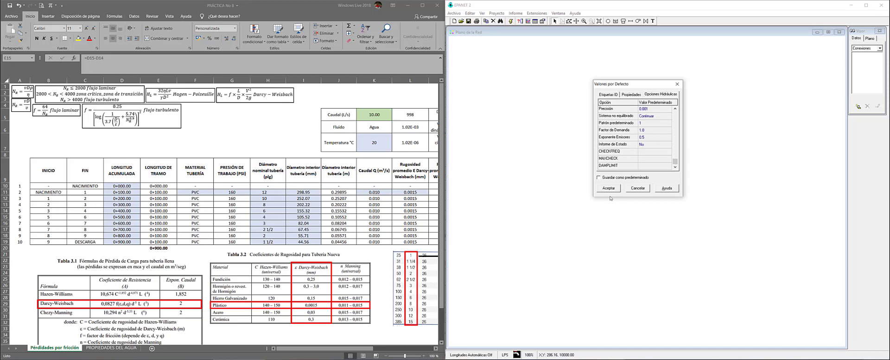
pyautogui.click(609, 190)
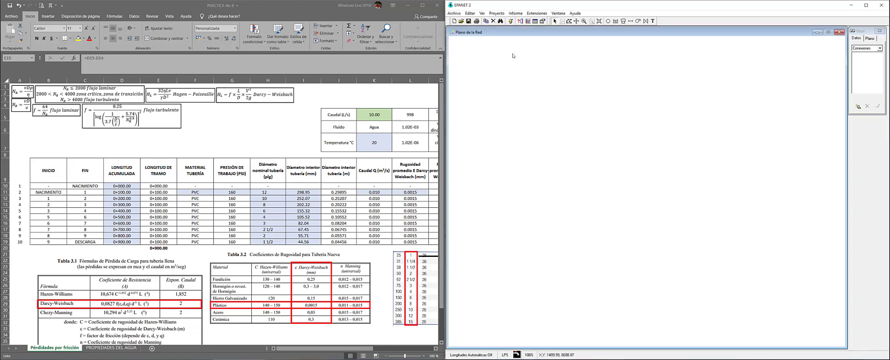
# Review the Propiedades and Opciones Hidráulicas defaults again and close the dialog keeping them
pyautogui.click(496, 16)
pyautogui.click(505, 27)
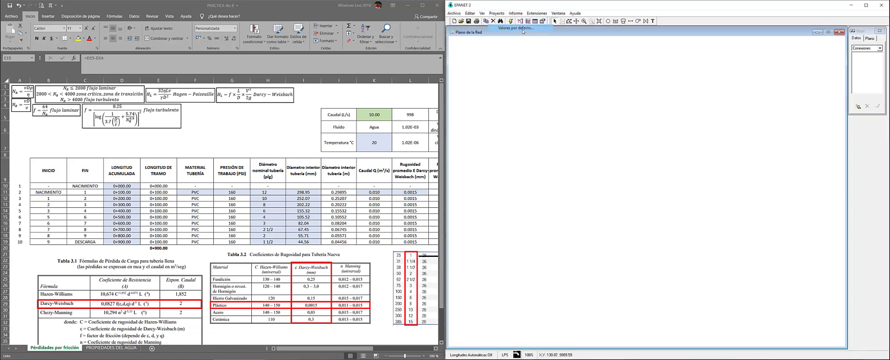
pyautogui.moveTo(432, 131); pyautogui.dragTo(599, 116)
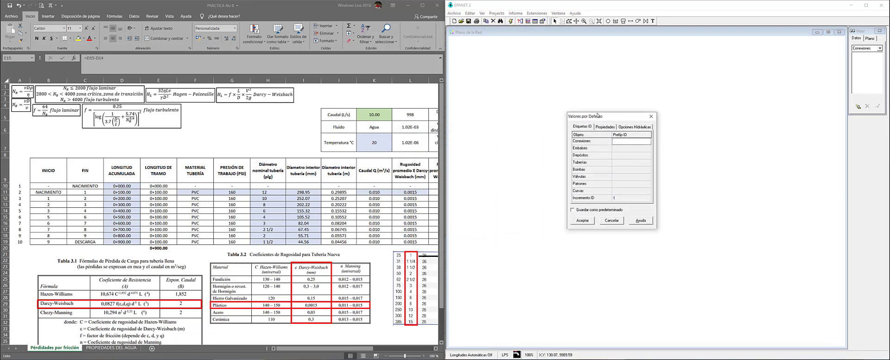
pyautogui.click(605, 126)
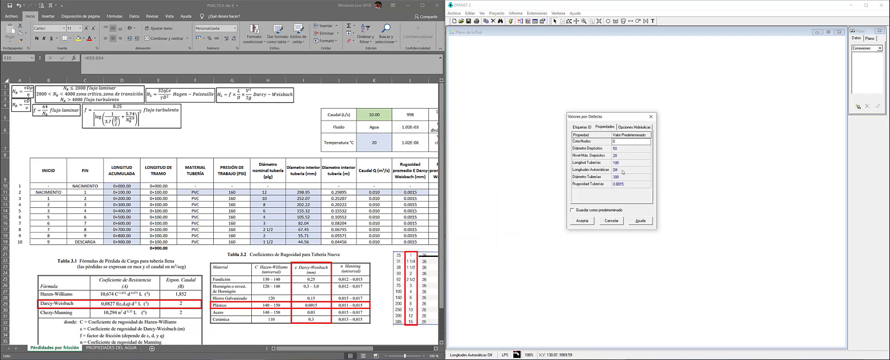
pyautogui.click(632, 127)
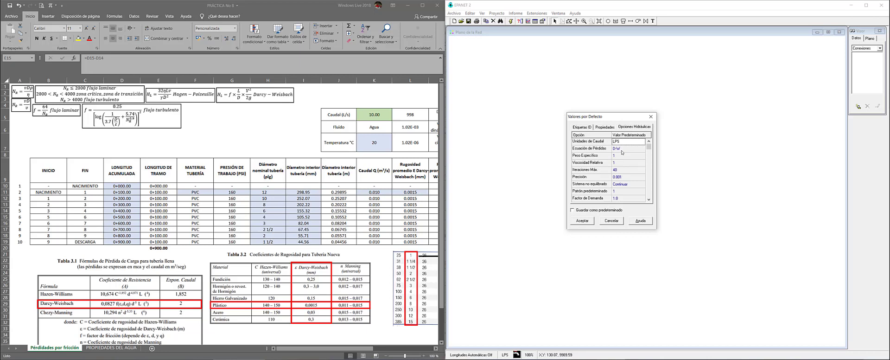
pyautogui.click(582, 220)
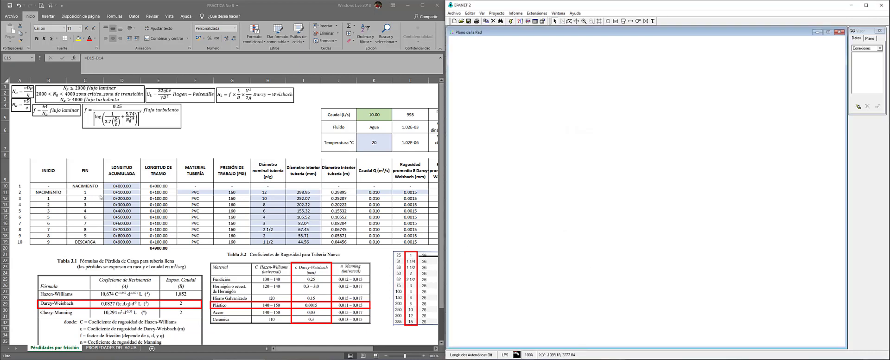
# Check node and length data B10:E19 in Excel, then add reservoir 1 at the map's upper left
pyautogui.click(48, 182)
pyautogui.moveTo(70, 198); pyautogui.dragTo(157, 242)
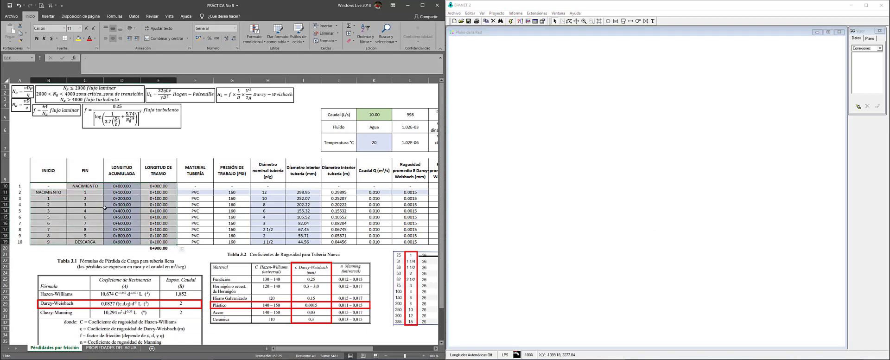
pyautogui.click(511, 9)
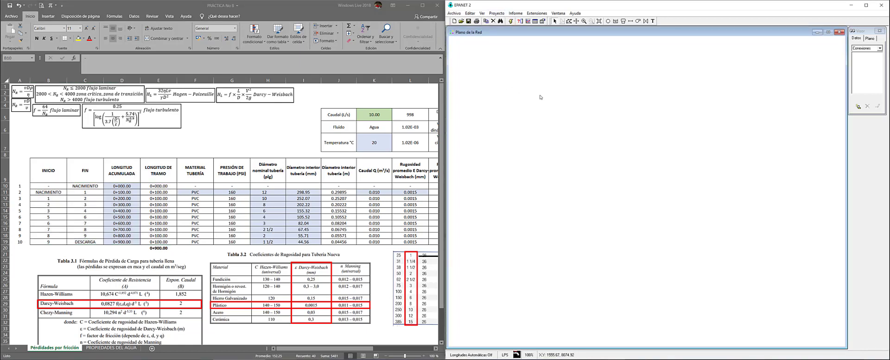
pyautogui.click(614, 22)
pyautogui.click(501, 87)
pyautogui.click(554, 21)
# In the map Options, set node size to 6 and link size to 4
pyautogui.rightClick(568, 129)
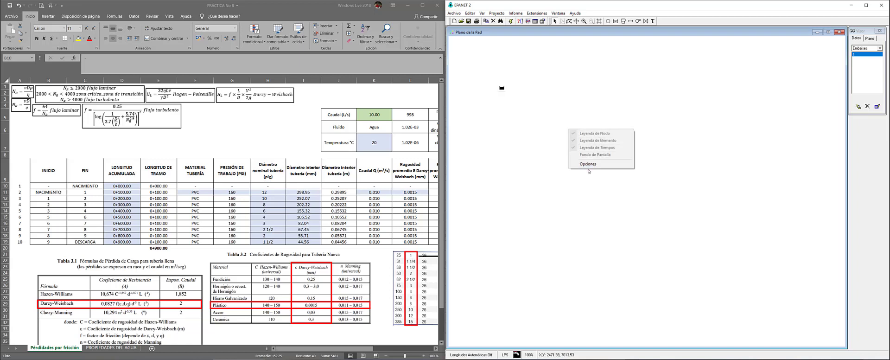
pyautogui.click(587, 164)
pyautogui.moveTo(457, 139); pyautogui.dragTo(589, 137)
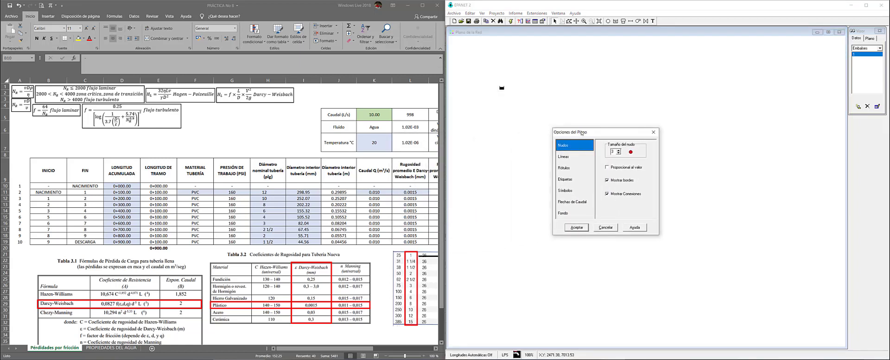
pyautogui.click(619, 151)
pyautogui.click(618, 150)
pyautogui.click(567, 157)
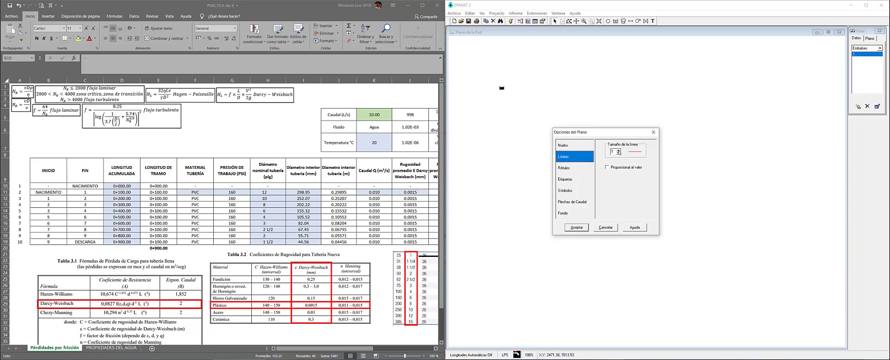
pyautogui.write('4')
# Show node and link ID labels and use filled flow arrows of size 6
pyautogui.click(583, 178)
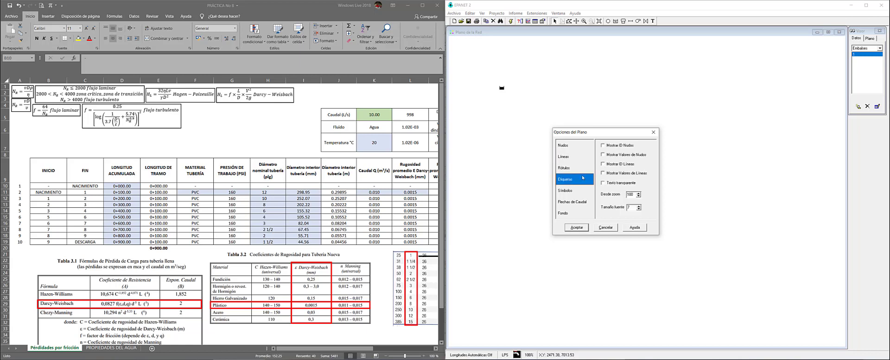
pyautogui.click(603, 146)
pyautogui.click(602, 164)
pyautogui.click(574, 202)
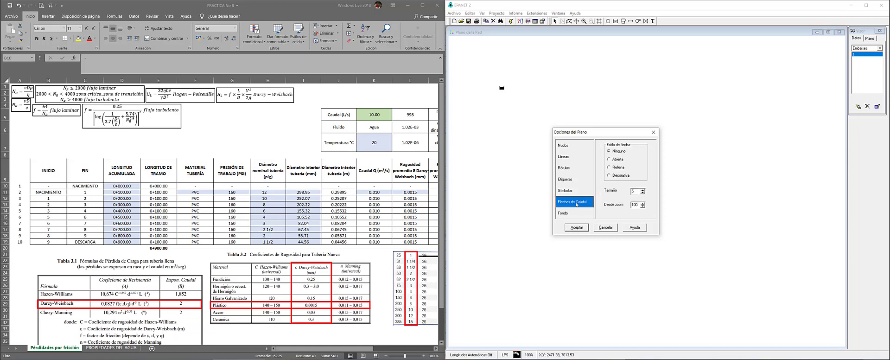
pyautogui.click(609, 167)
pyautogui.click(642, 189)
pyautogui.click(577, 227)
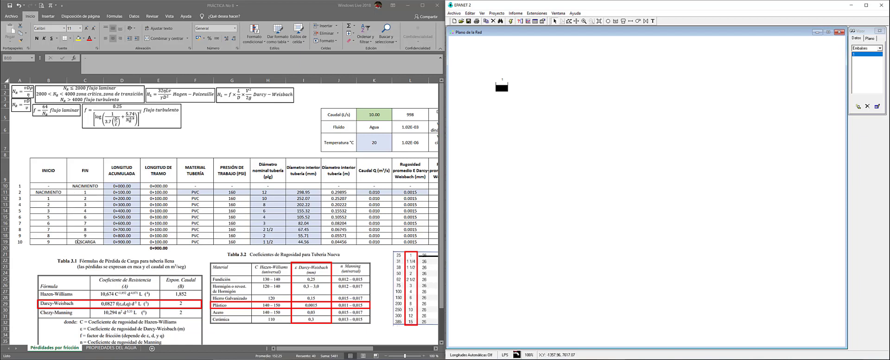
# Check the FIN node numbers in the Excel table, down to node 9 in C18
pyautogui.click(79, 192)
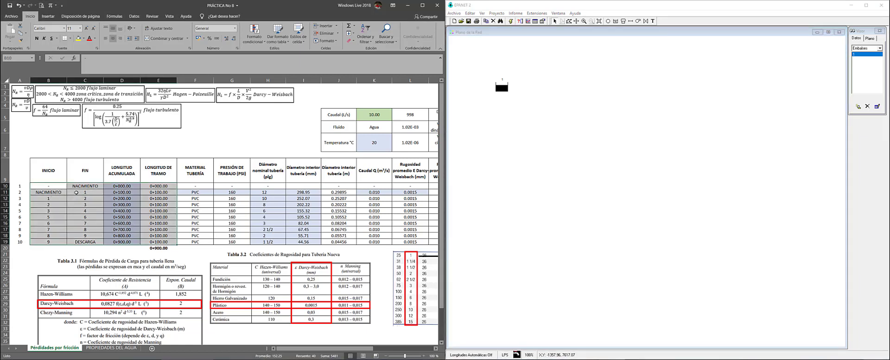
pyautogui.click(76, 191)
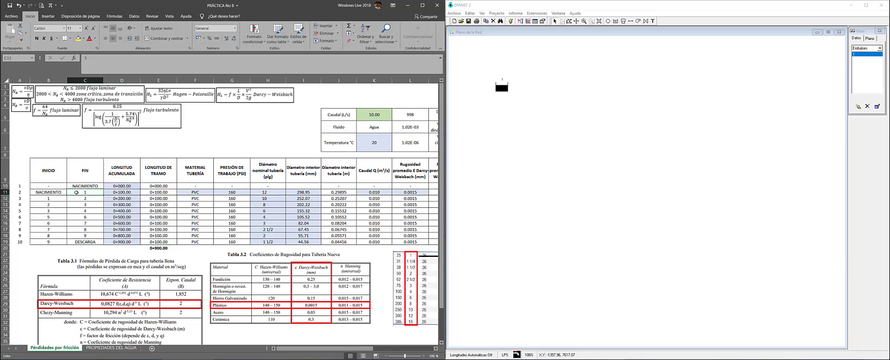
pyautogui.press('Down')
pyautogui.press('Down')
pyautogui.press('Down')
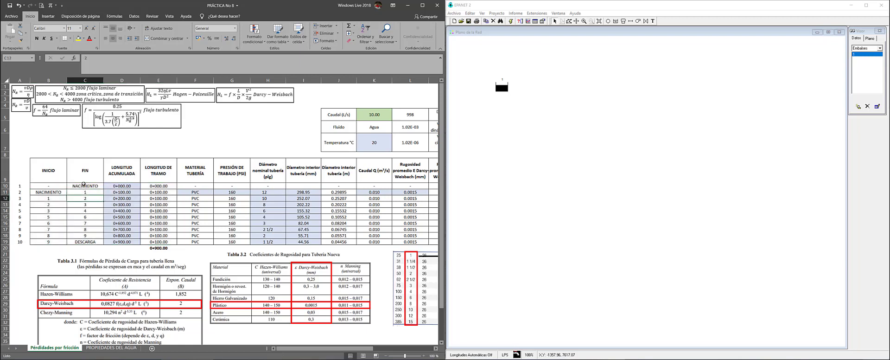
pyautogui.press('Down')
pyautogui.press('Down')
pyautogui.press('Down')
pyautogui.press('Down')
pyautogui.press('Down')
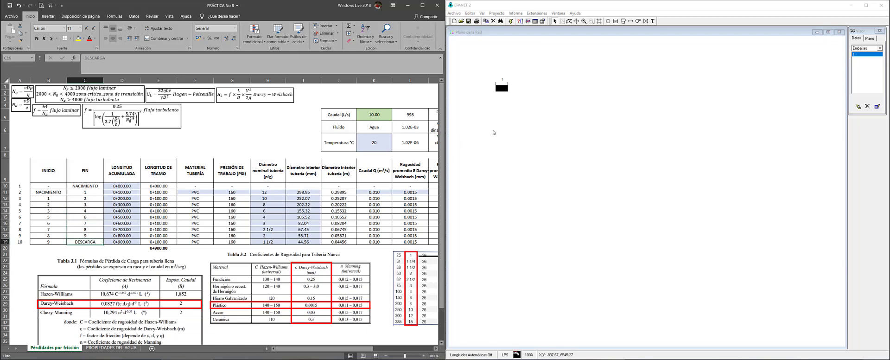
pyautogui.press('Up')
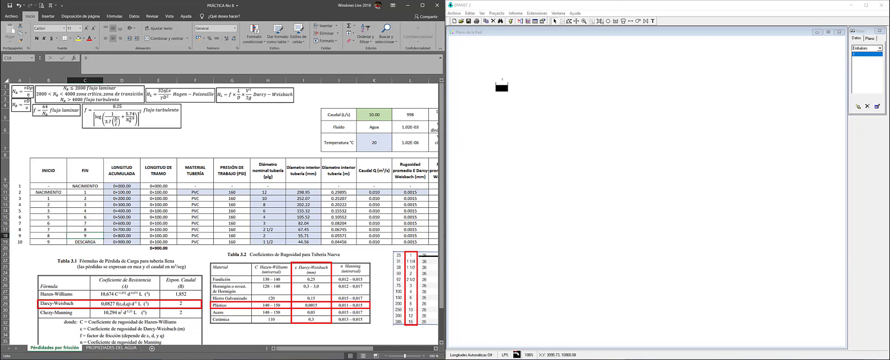
# Place junctions 2 through 10 on the EPANET map beside the reservoir
pyautogui.click(608, 21)
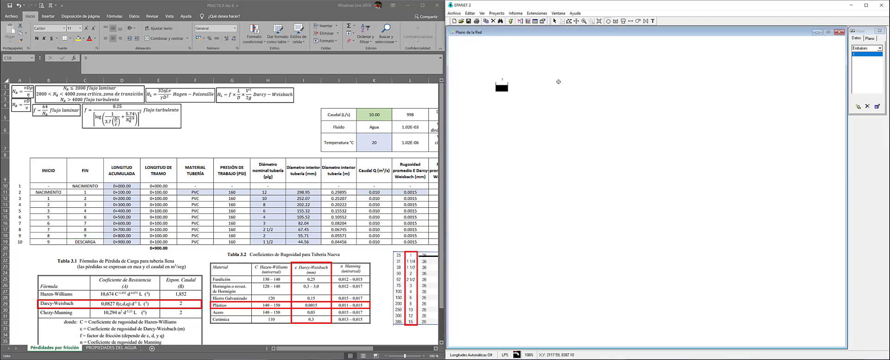
pyautogui.click(560, 62)
pyautogui.click(603, 107)
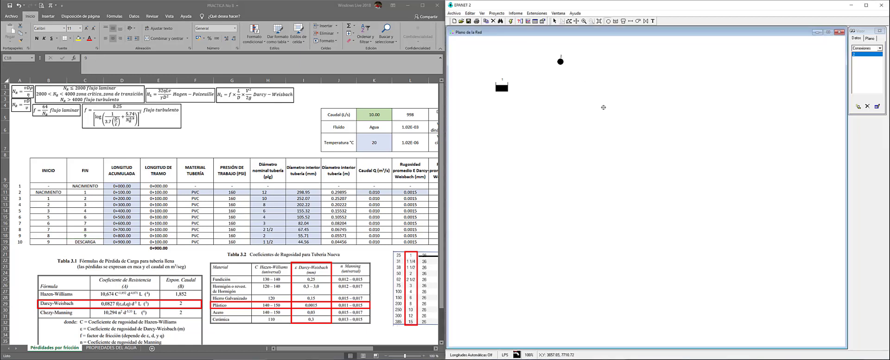
pyautogui.click(644, 57)
pyautogui.click(667, 112)
pyautogui.click(691, 60)
pyautogui.click(710, 110)
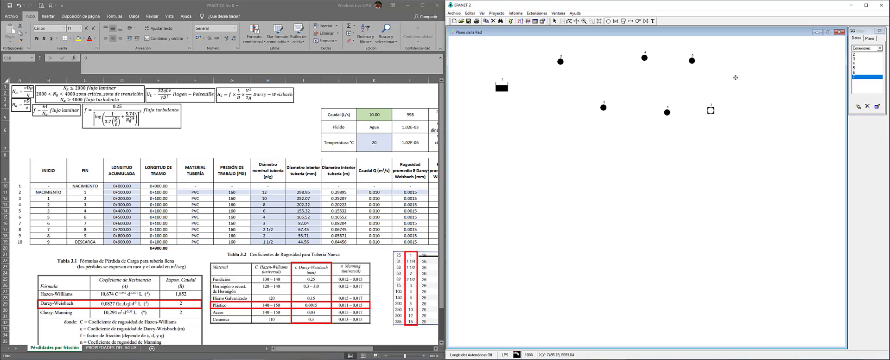
pyautogui.click(750, 64)
pyautogui.click(788, 143)
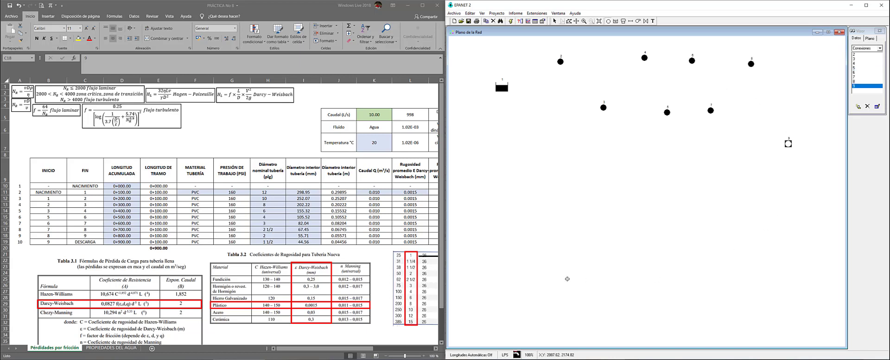
pyautogui.click(502, 316)
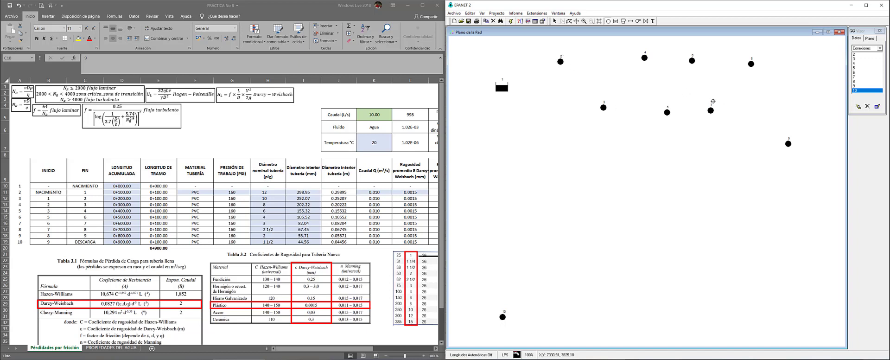
# Draw pipes 1 to 4 from the reservoir through junctions 2, 3, 4 and 5
pyautogui.click(630, 21)
pyautogui.click(501, 87)
pyautogui.click(560, 61)
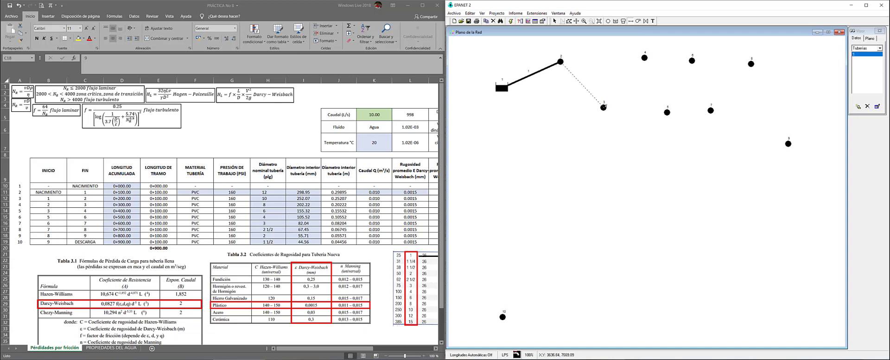
pyautogui.click(603, 107)
pyautogui.click(644, 58)
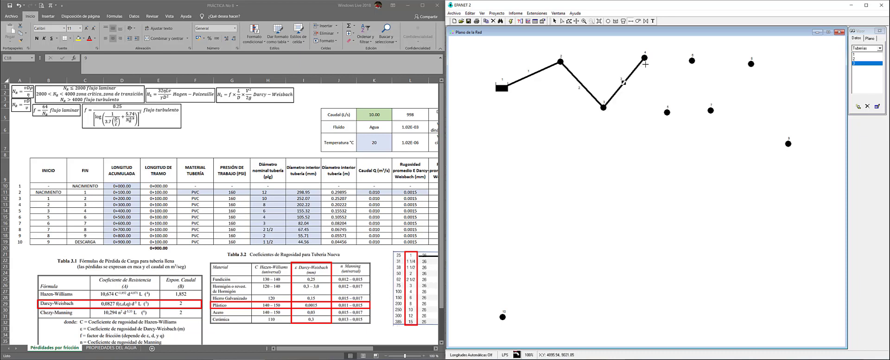
pyautogui.click(644, 58)
pyautogui.click(667, 112)
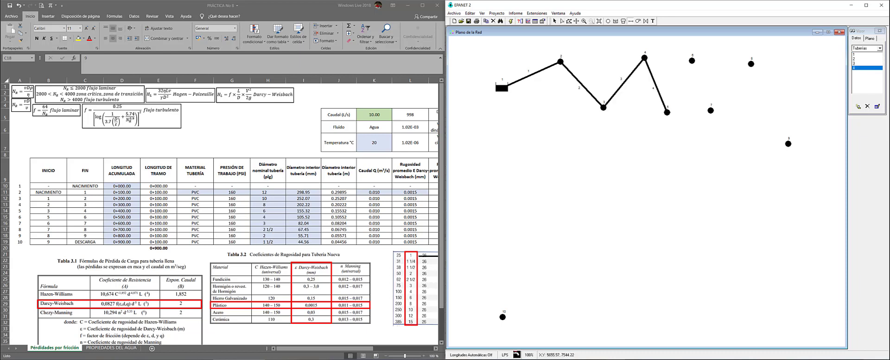
# Draw pipes 5 to 9 onward from junction 5 to junction 10, then stop adding pipes
pyautogui.click(691, 60)
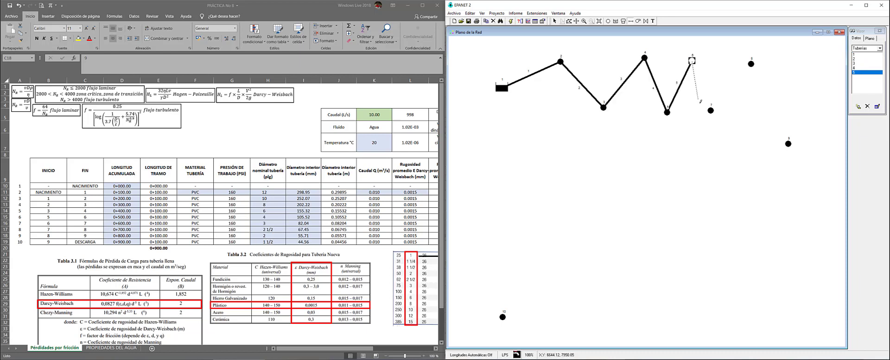
pyautogui.click(710, 110)
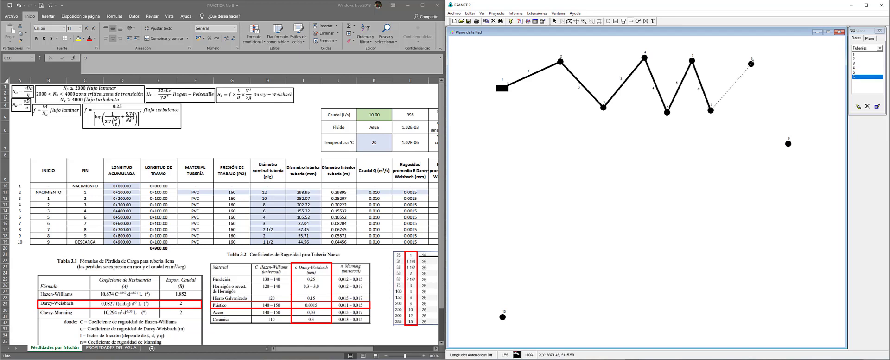
pyautogui.click(751, 63)
pyautogui.click(788, 144)
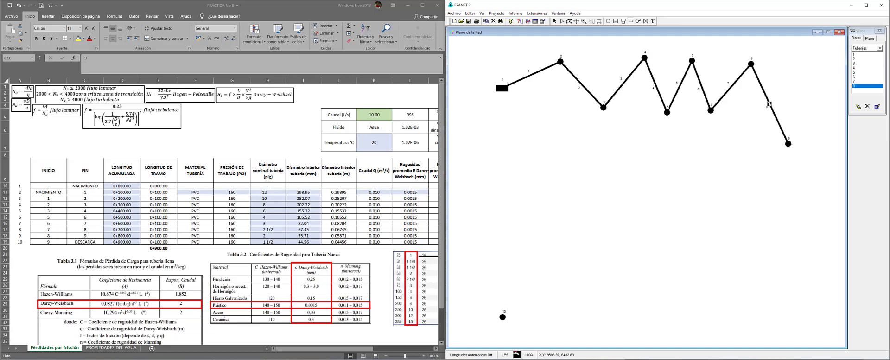
pyautogui.click(502, 316)
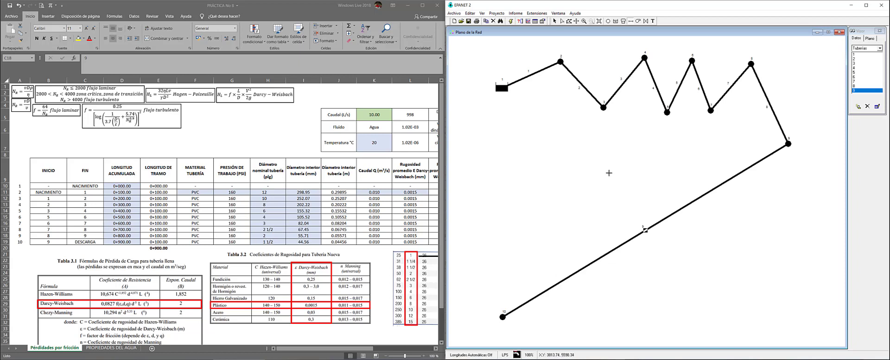
pyautogui.press('Escape')
pyautogui.click(547, 110)
# Set the Diámetro of pipe 1 to 298.95 and pipe 2 to 252.07 mm
pyautogui.doubleClick(530, 75)
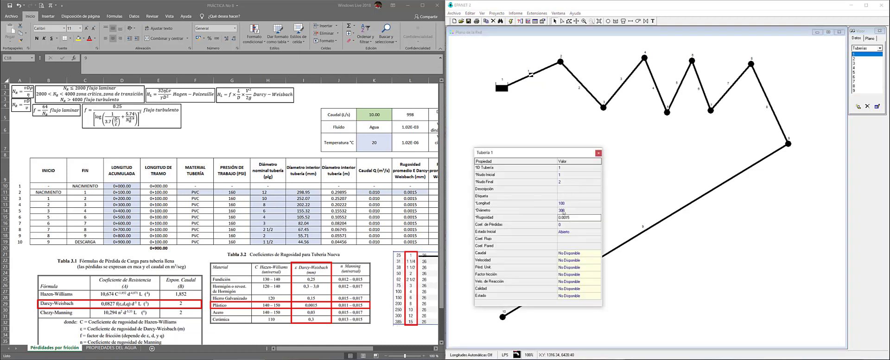
pyautogui.click(563, 211)
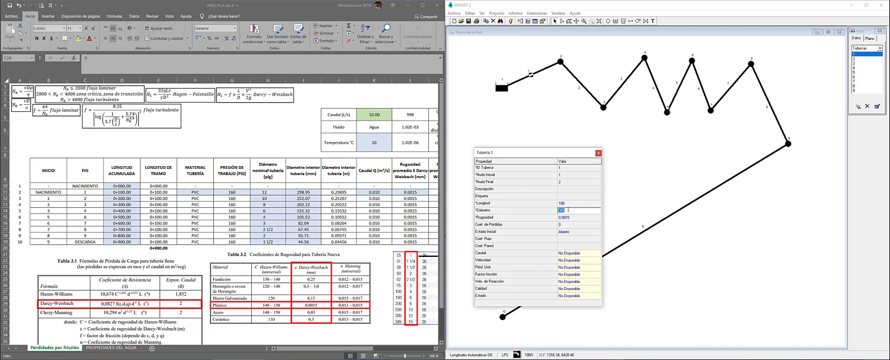
pyautogui.write('298.95')
pyautogui.press('Return')
pyautogui.click(590, 96)
pyautogui.click(590, 96)
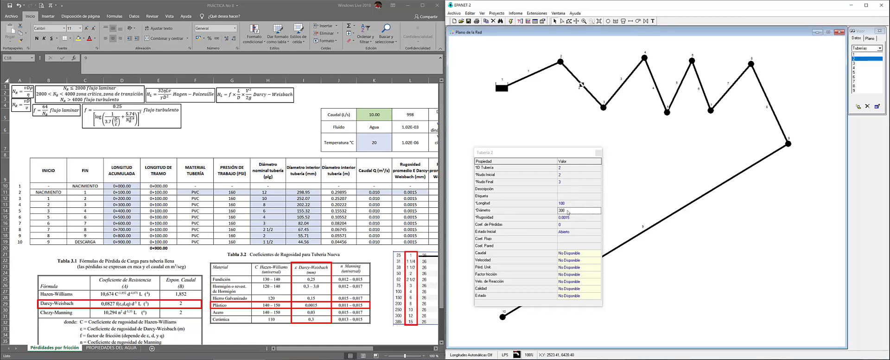
pyautogui.click(568, 212)
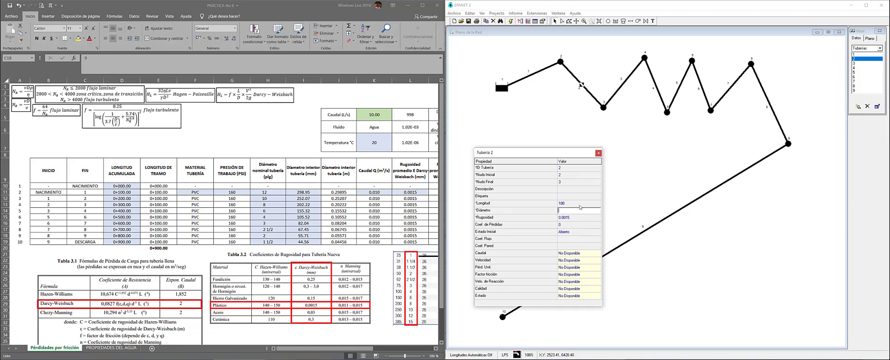
pyautogui.write('252.07')
pyautogui.press('Return')
# Set the Diámetro of pipe 3 to 202.22 and pipe 4 to 155.32 mm
pyautogui.click(621, 87)
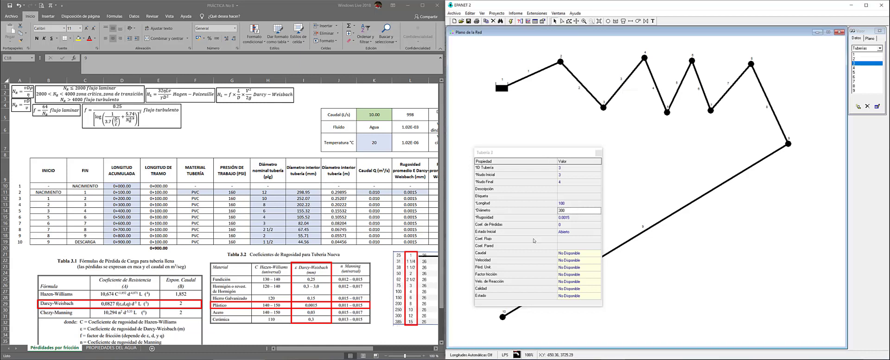
pyautogui.click(569, 209)
pyautogui.write('20')
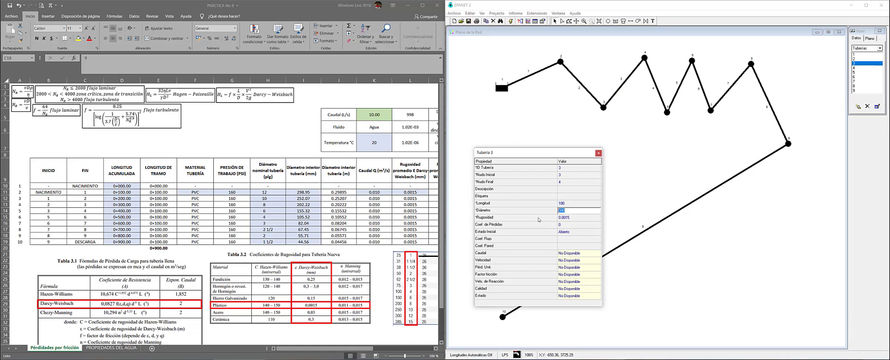
pyautogui.write('2.22')
pyautogui.click(654, 83)
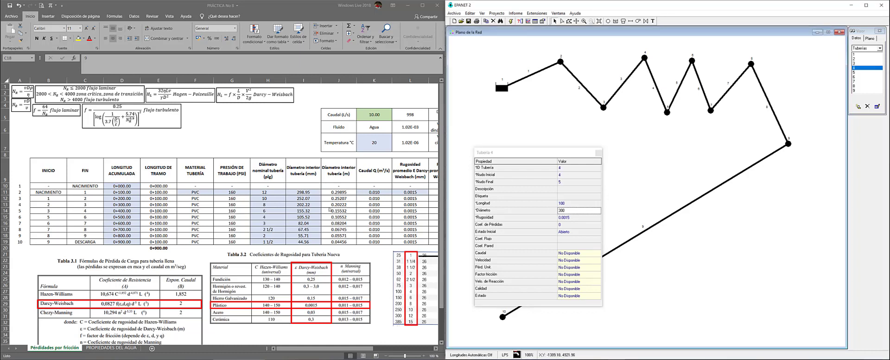
pyautogui.click(572, 211)
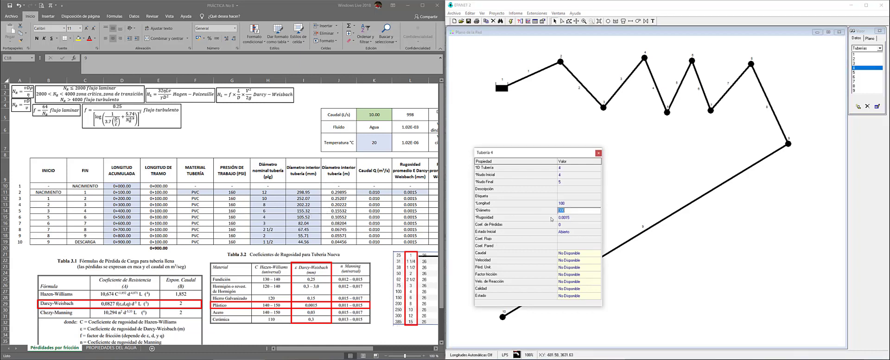
pyautogui.write('155.32')
# Set pipe diameters 5, 6 and 7 to 105.52, 82.04 and 67.45 mm
pyautogui.click(680, 86)
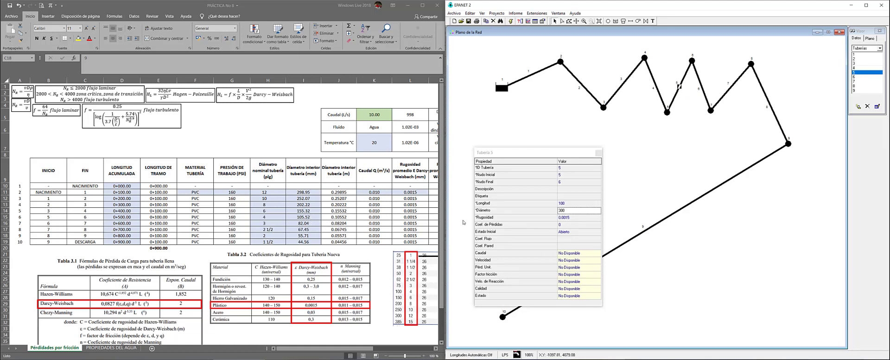
pyautogui.click(578, 211)
pyautogui.write('1')
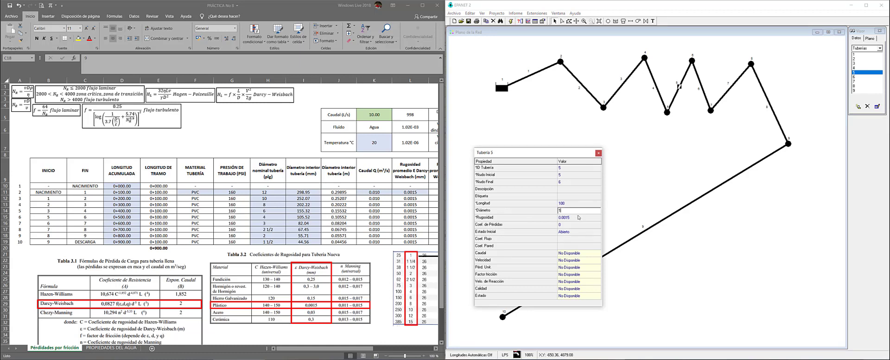
pyautogui.write('054')
pyautogui.press('BackSpace')
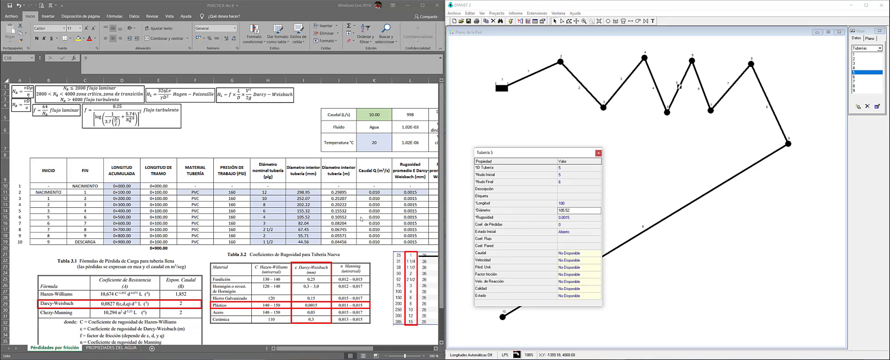
pyautogui.click(701, 86)
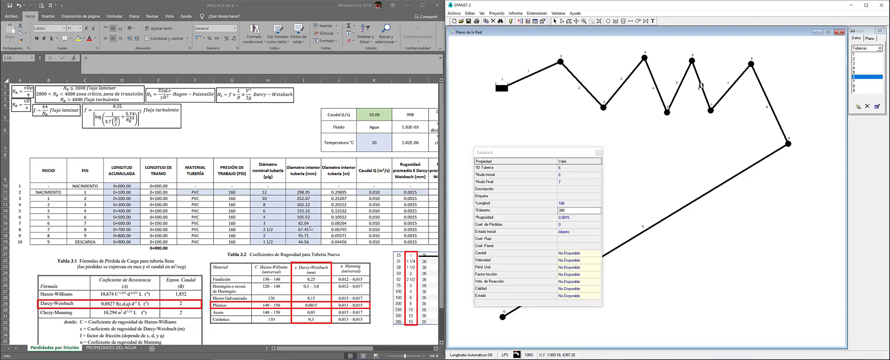
pyautogui.click(570, 210)
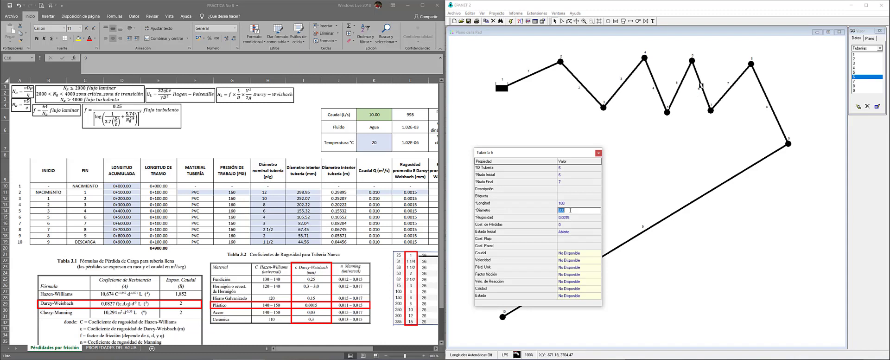
pyautogui.write('82.04')
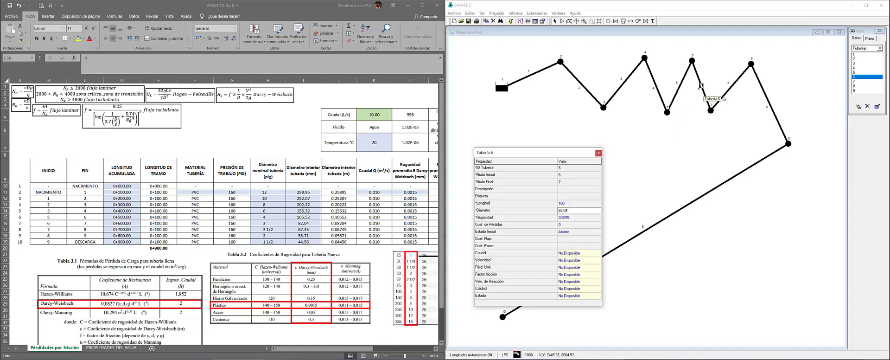
pyautogui.click(730, 87)
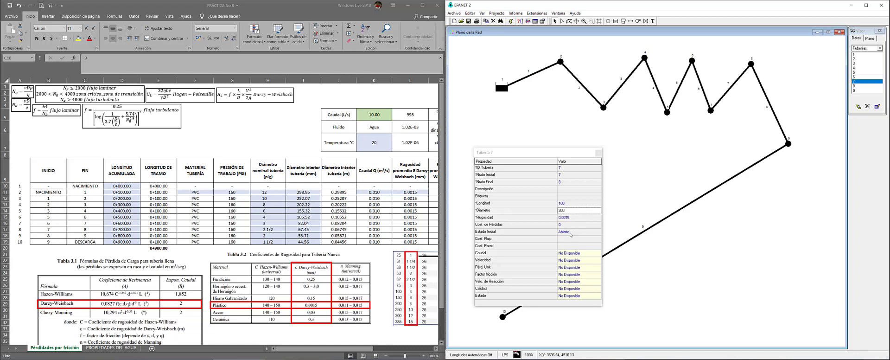
pyautogui.click(570, 211)
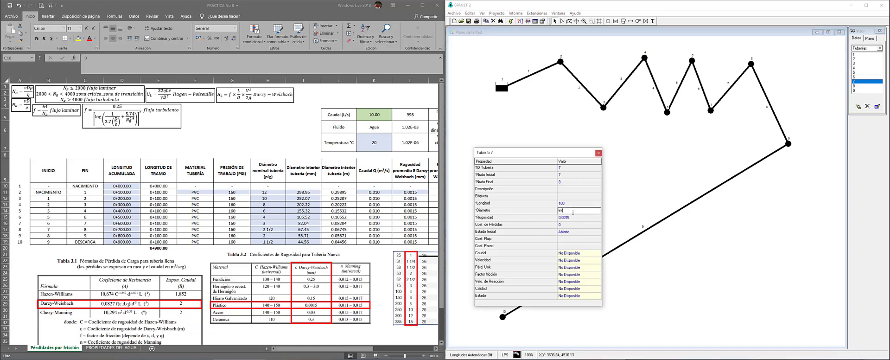
pyautogui.write('67.45')
# Set pipe 8's diameter to 55.71 mm and pipe 9's to 44.56 mm
pyautogui.click(766, 95)
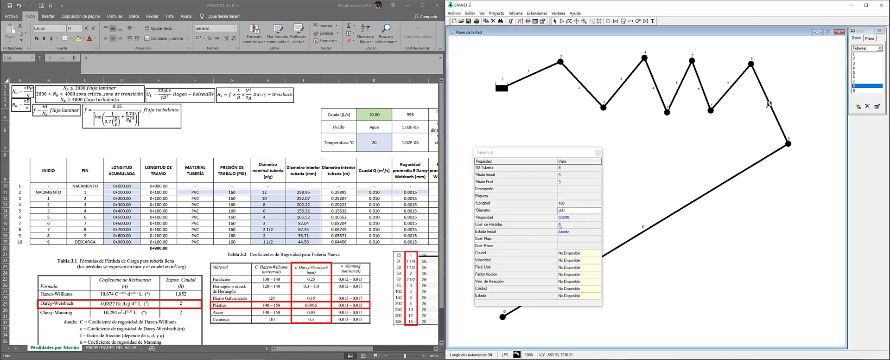
pyautogui.click(570, 212)
pyautogui.write('55.71')
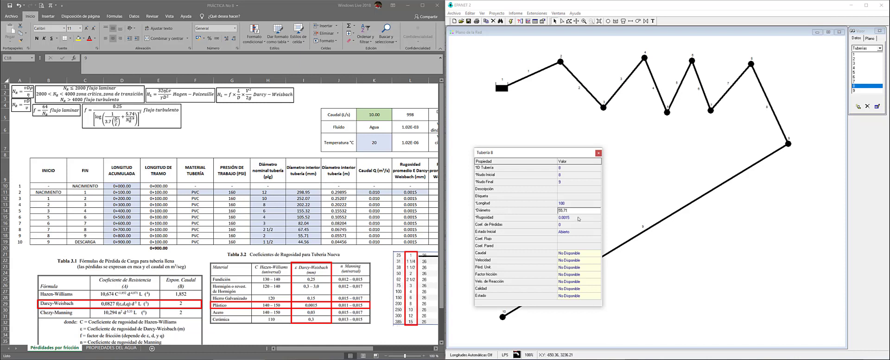
pyautogui.press('Return')
pyautogui.click(640, 229)
pyautogui.click(574, 212)
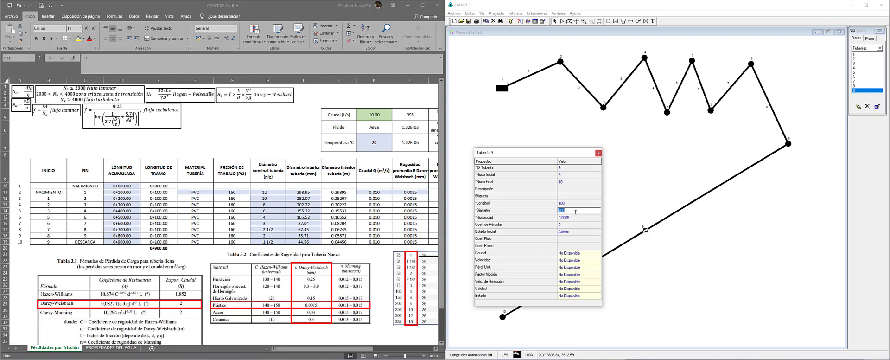
pyautogui.write('44.56')
pyautogui.click(598, 153)
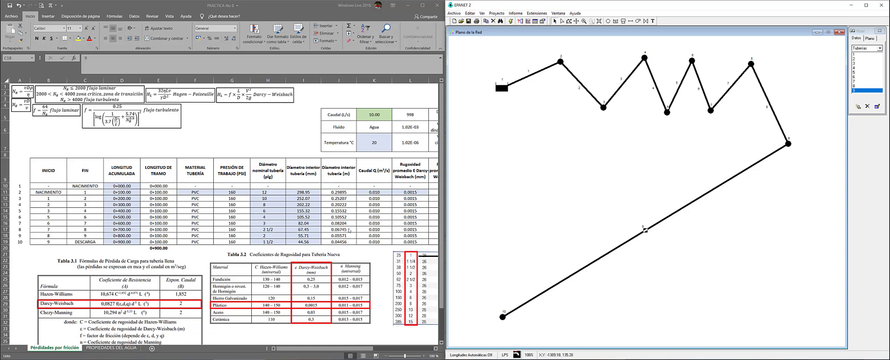
pyautogui.click(374, 193)
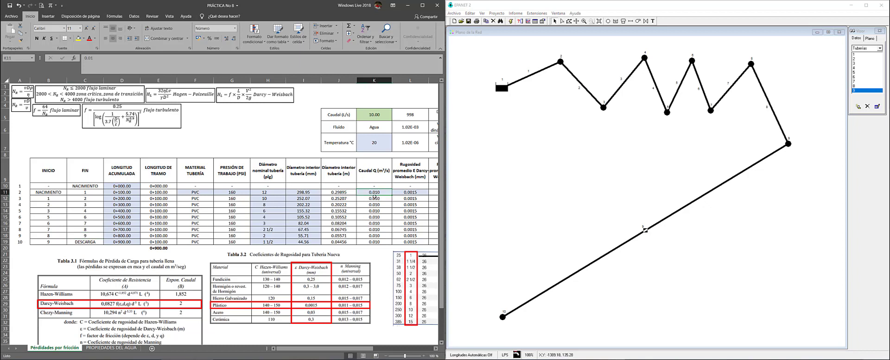
pyautogui.click(362, 114)
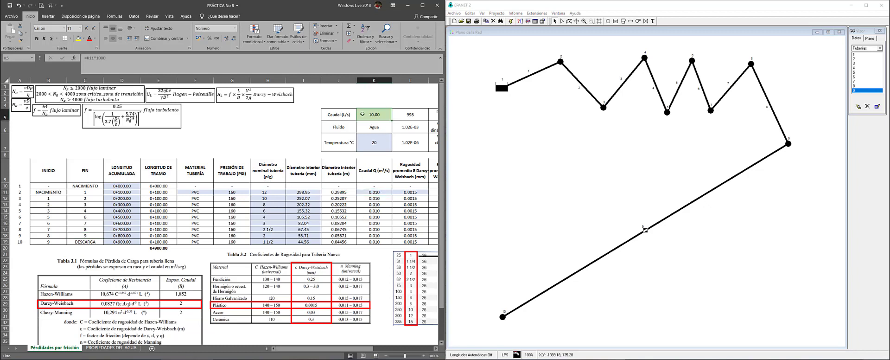
pyautogui.click(195, 62)
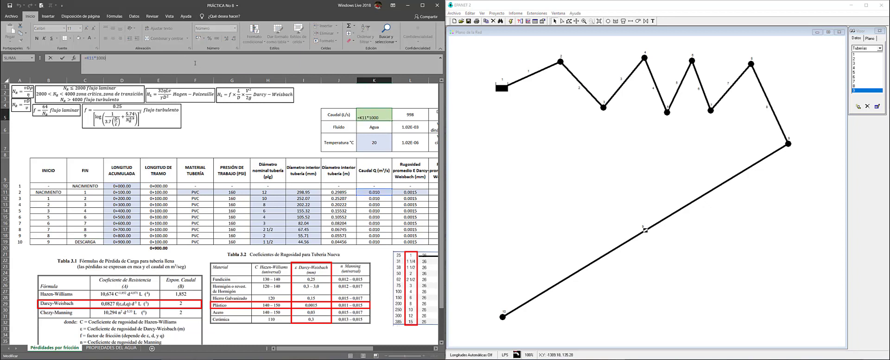
pyautogui.hotkey('ctrl', 'Return')
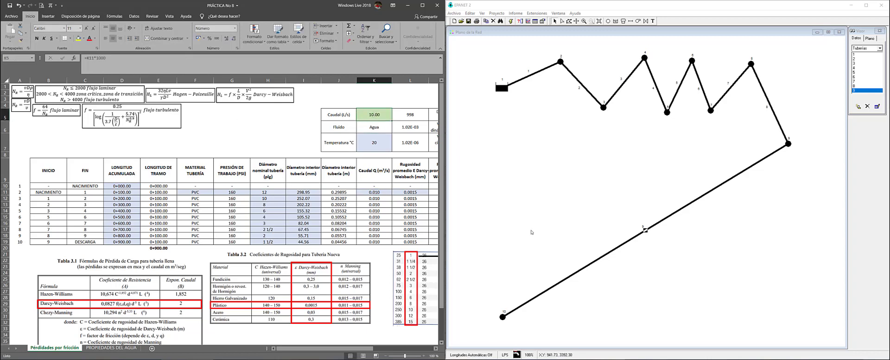
pyautogui.click(540, 204)
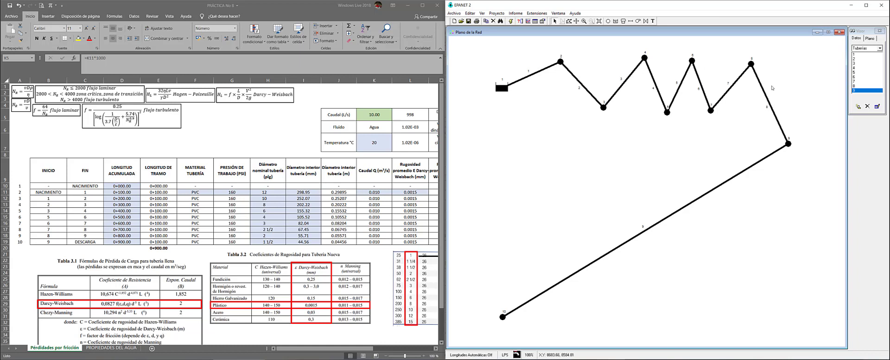
# Select junction 10 at the downstream end of the network map
pyautogui.click(501, 318)
# Enter 10 as junction 10's Demanda Base and close its property editor
pyautogui.doubleClick(502, 317)
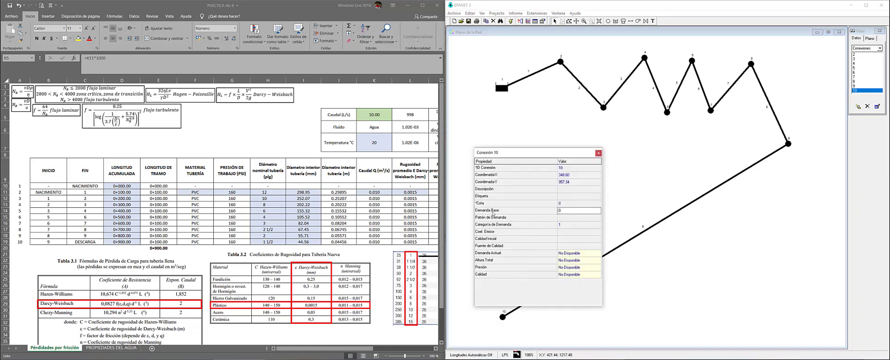
pyautogui.click(500, 211)
pyautogui.write('1')
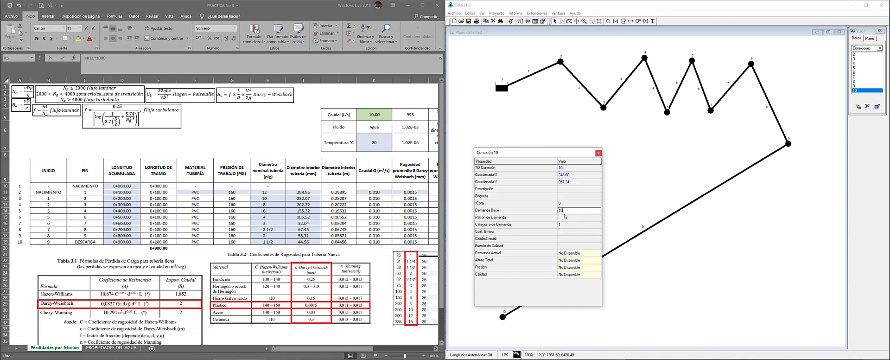
pyautogui.write('0')
pyautogui.click(597, 153)
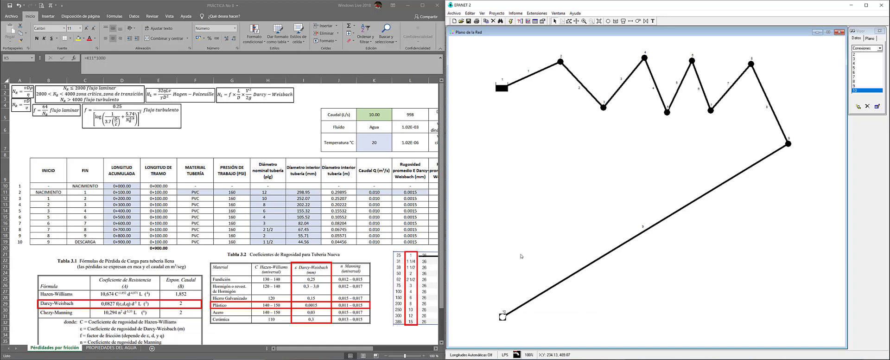
pyautogui.click(496, 13)
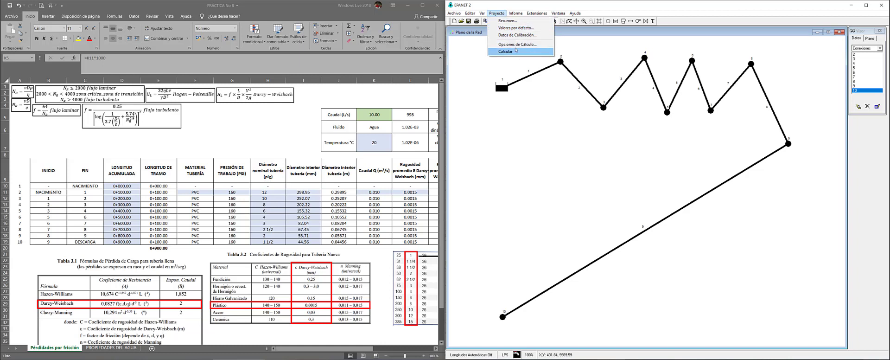
pyautogui.click(519, 44)
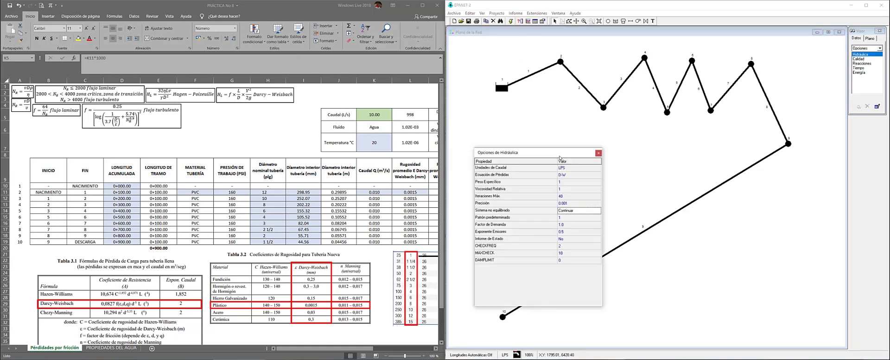
pyautogui.moveTo(561, 151); pyautogui.dragTo(551, 111)
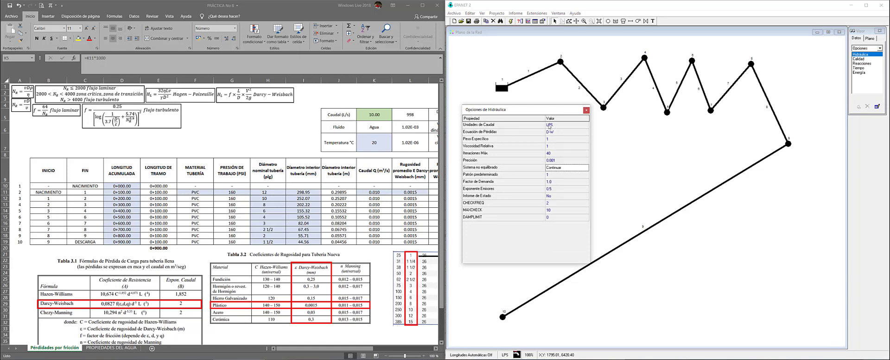
pyautogui.click(550, 126)
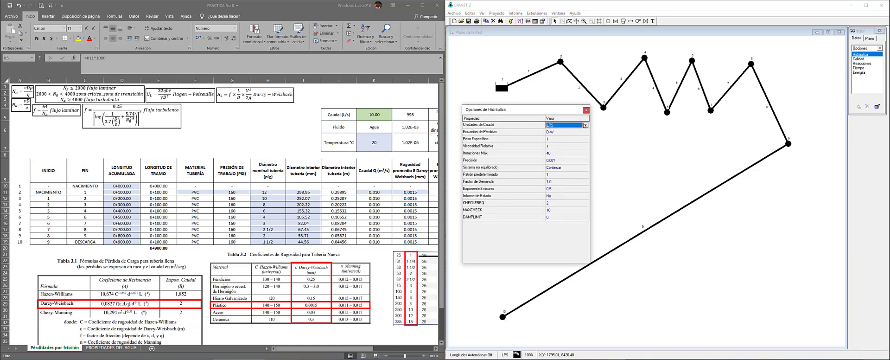
pyautogui.click(584, 125)
pyautogui.scroll(1, 563, 136)
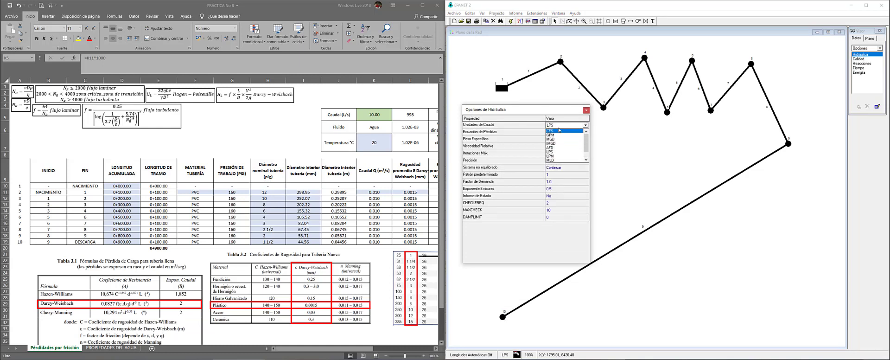
pyautogui.click(561, 135)
pyautogui.click(585, 125)
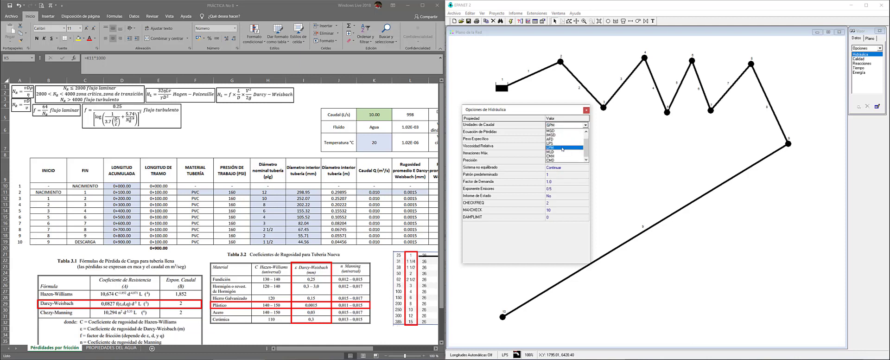
pyautogui.click(561, 145)
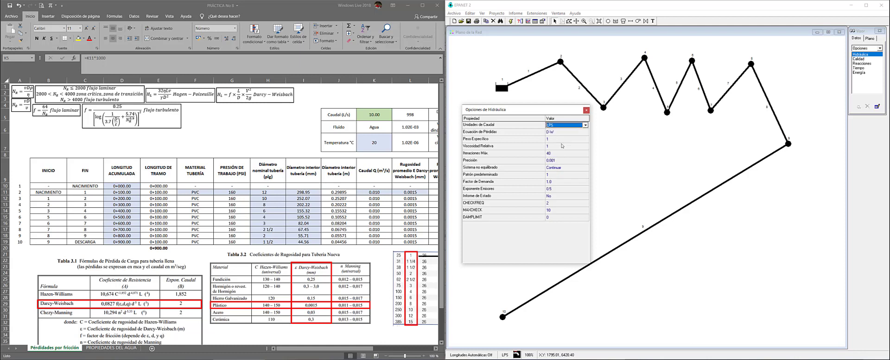
pyautogui.click(550, 132)
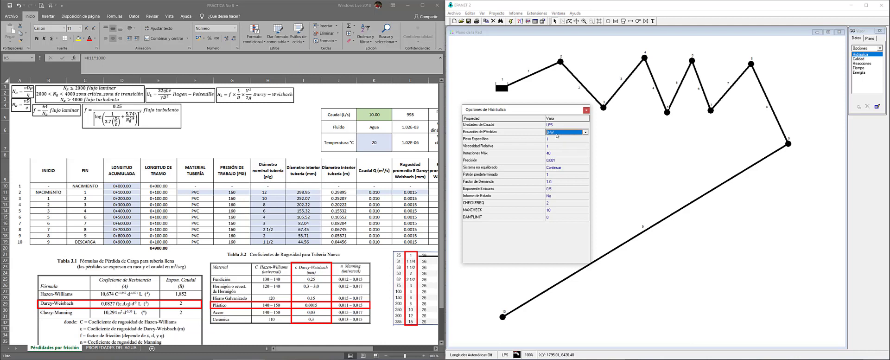
pyautogui.click(587, 110)
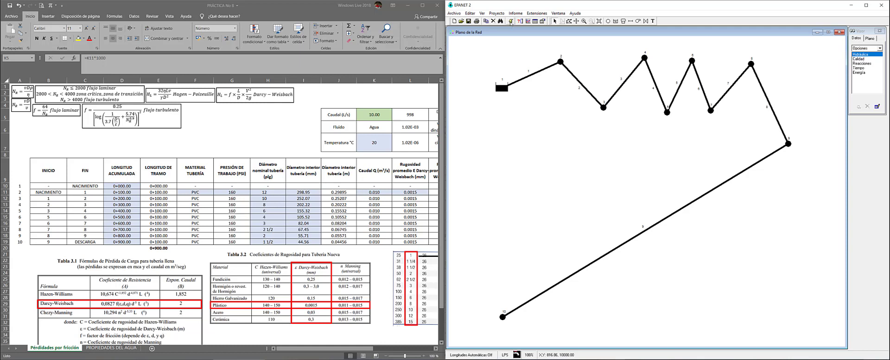
# Run the hydraulic analysis, acknowledge the warning, and arrange the Status Report below the map
pyautogui.click(511, 22)
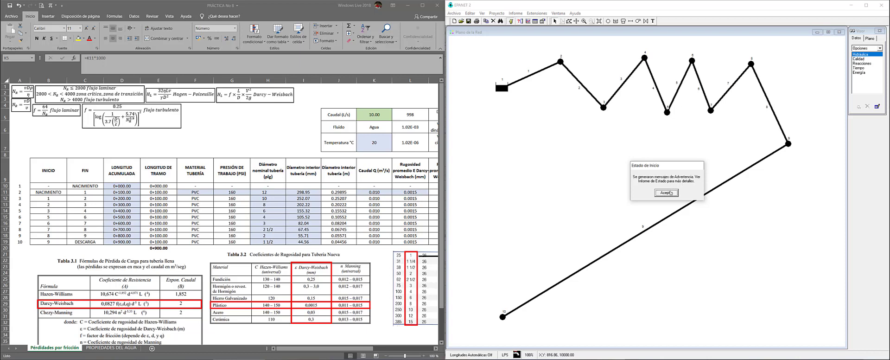
pyautogui.click(667, 193)
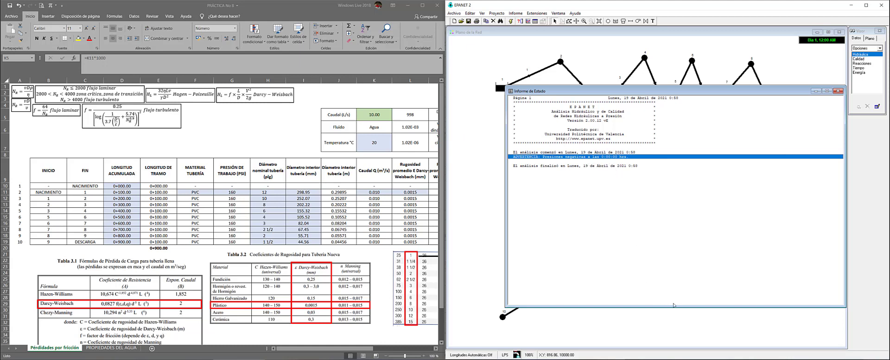
pyautogui.moveTo(673, 307); pyautogui.dragTo(680, 182)
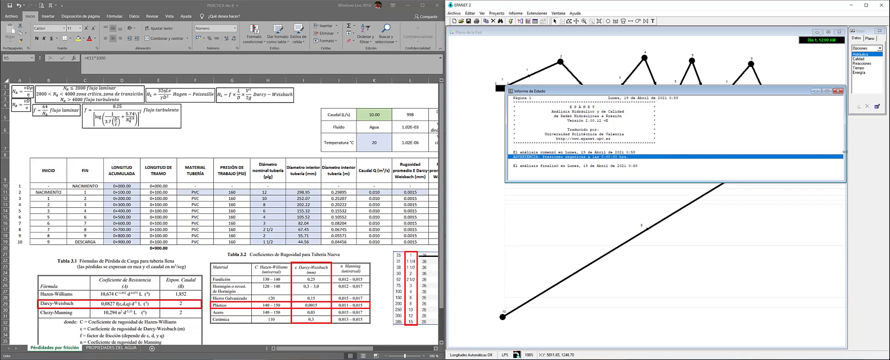
pyautogui.moveTo(846, 151)
pyautogui.mouseDown()
pyautogui.moveTo(816, 150)
pyautogui.moveTo(841, 150)
pyautogui.mouseUp()
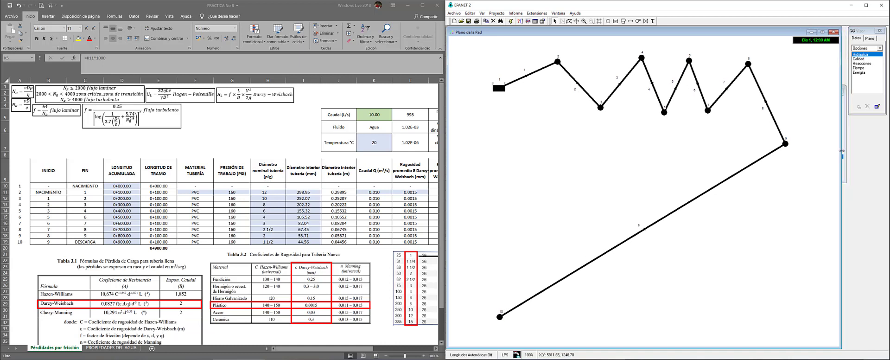
pyautogui.click(843, 151)
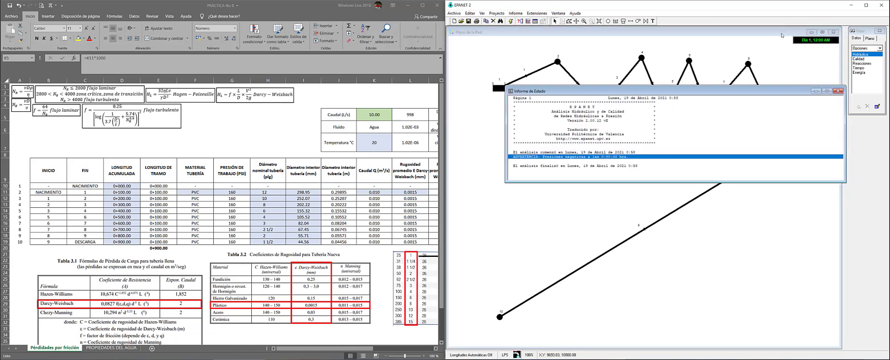
pyautogui.moveTo(767, 95); pyautogui.dragTo(744, 164)
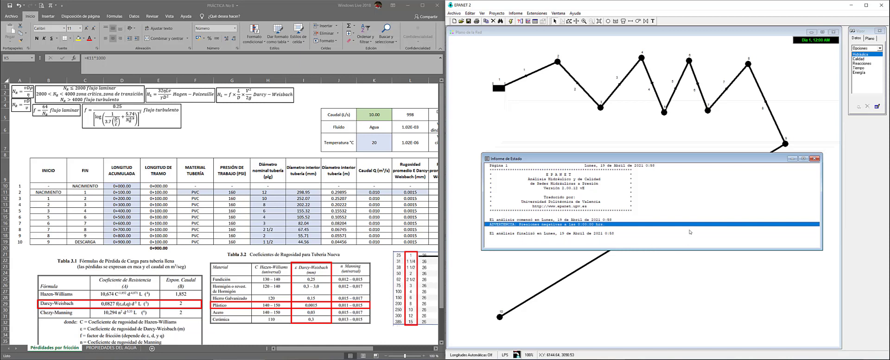
# Read through the Status Report lines, then close the report window
pyautogui.click(687, 200)
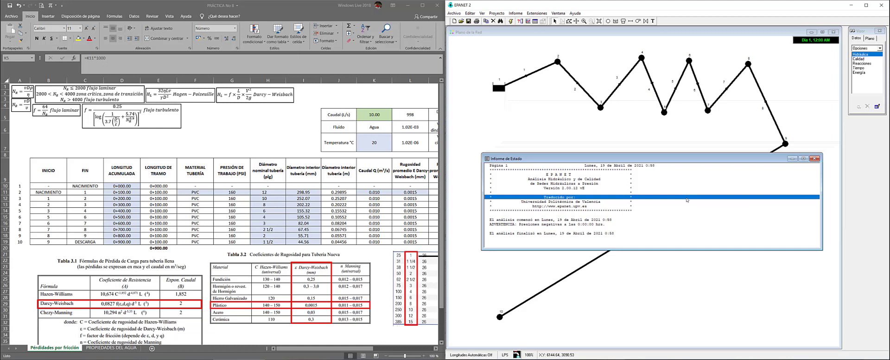
pyautogui.click(814, 158)
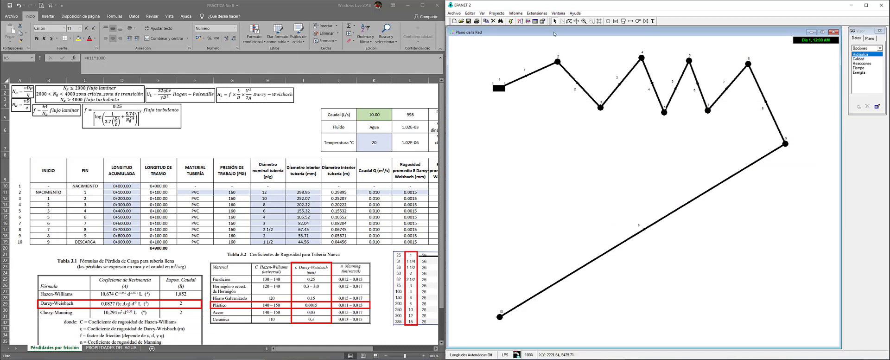
# Start a Report > Table listing network links and go to its column choices
pyautogui.click(514, 13)
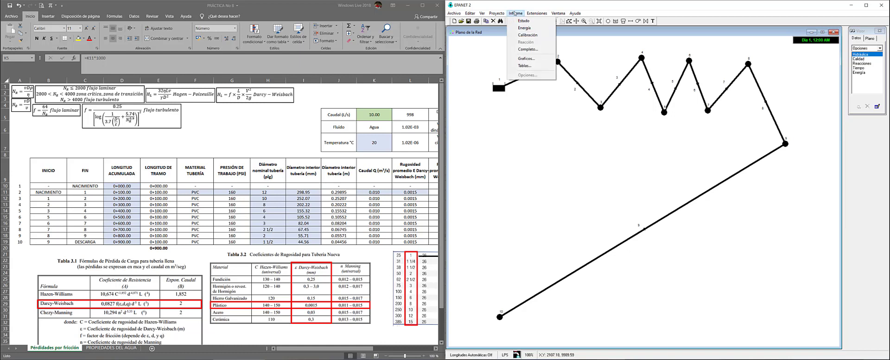
pyautogui.click(534, 67)
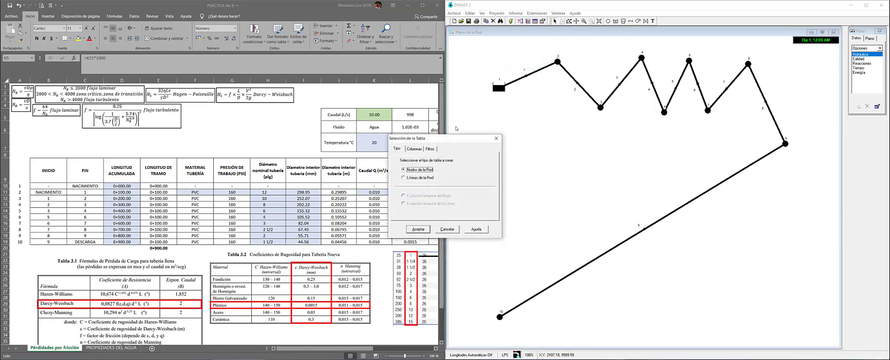
pyautogui.moveTo(440, 138); pyautogui.dragTo(568, 128)
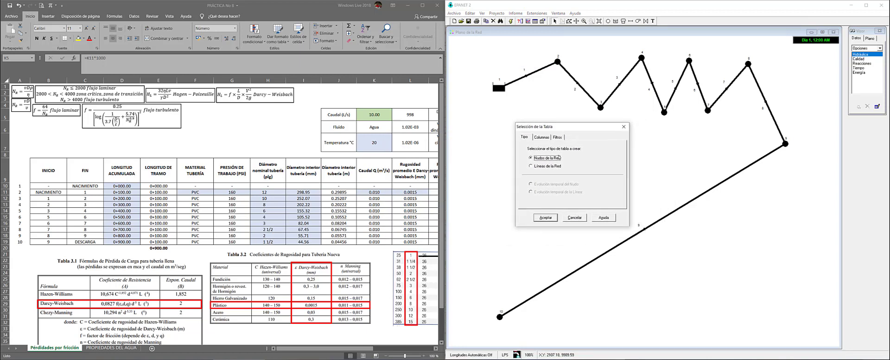
pyautogui.click(538, 167)
pyautogui.click(541, 138)
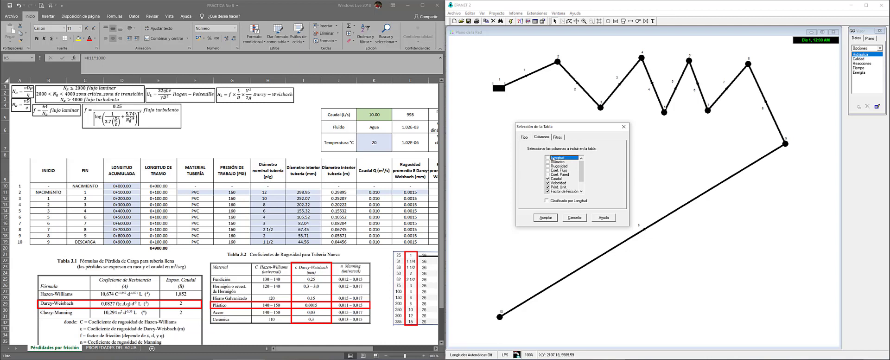
# Add Longitud, Diámetro and Rugosidad, drop reaction rate, quality and status, and create the table
pyautogui.click(548, 158)
pyautogui.click(547, 162)
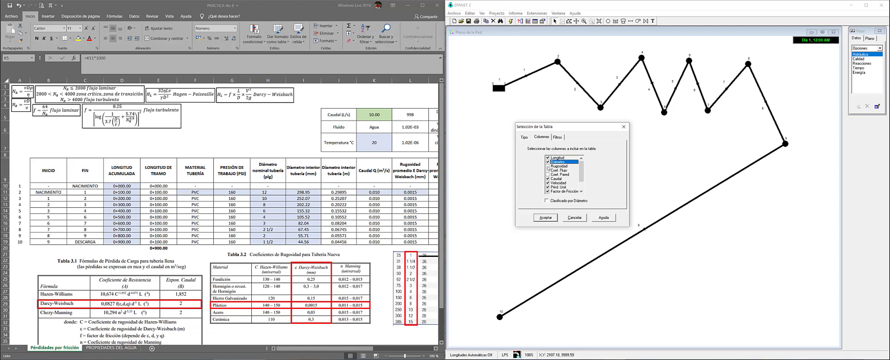
pyautogui.click(547, 166)
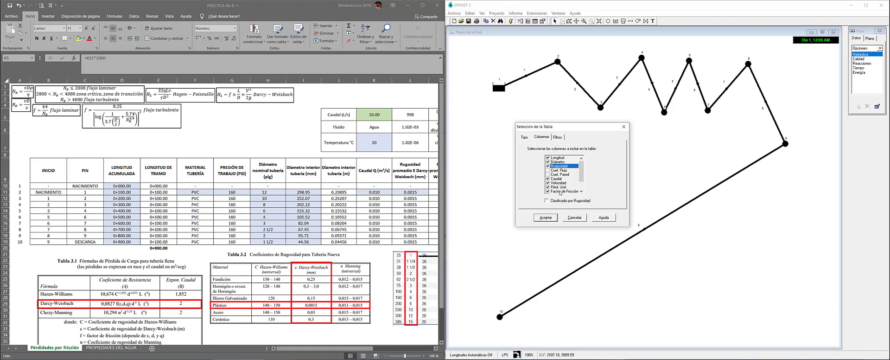
pyautogui.click(580, 191)
pyautogui.click(580, 191)
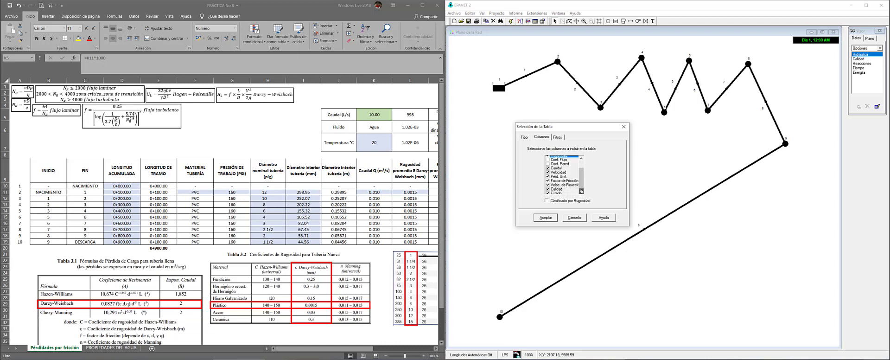
pyautogui.click(580, 191)
pyautogui.click(549, 183)
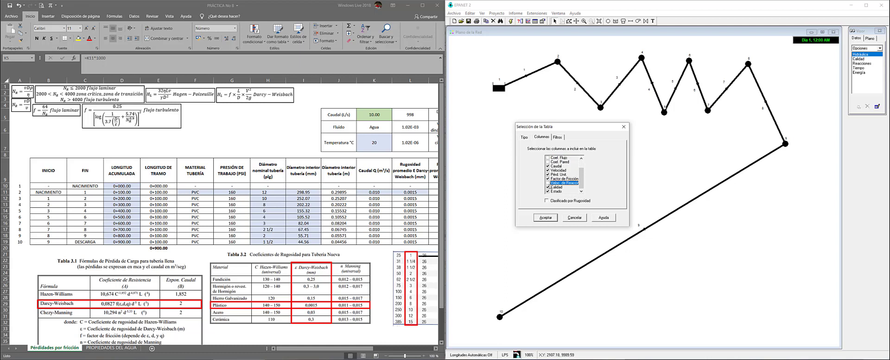
pyautogui.click(548, 187)
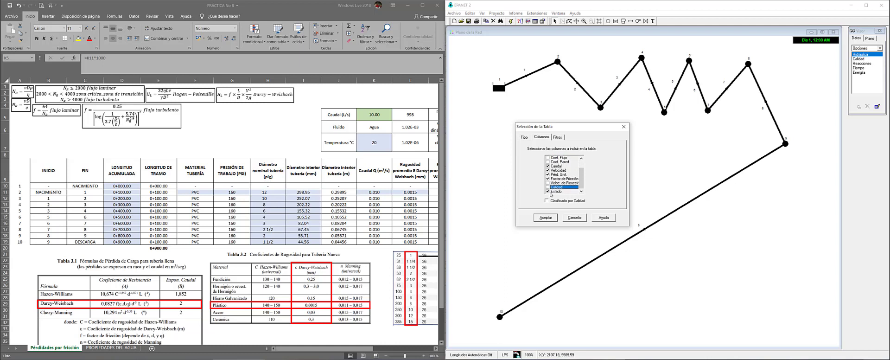
pyautogui.click(548, 190)
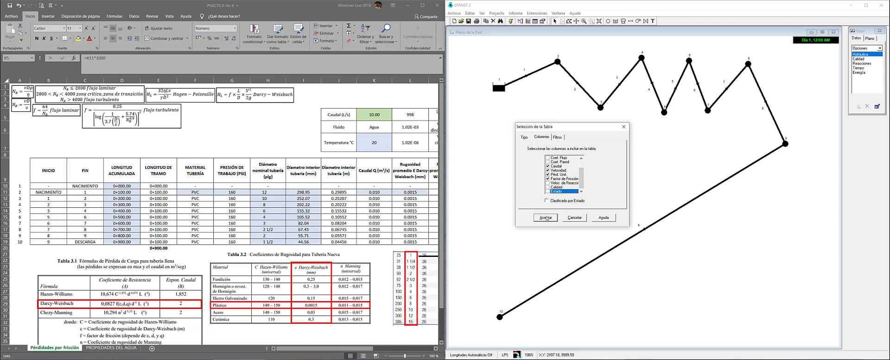
pyautogui.click(545, 217)
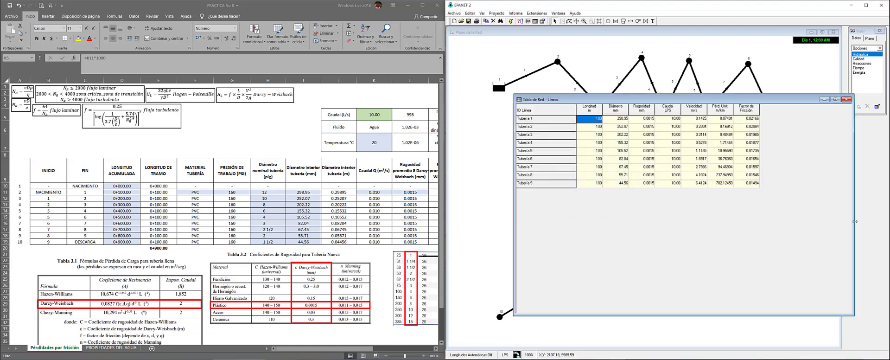
# Make the Tabla de Red - Líneas window narrower and shorter, then select the first pipe's cells in Excel
pyautogui.moveTo(854, 224); pyautogui.dragTo(768, 227)
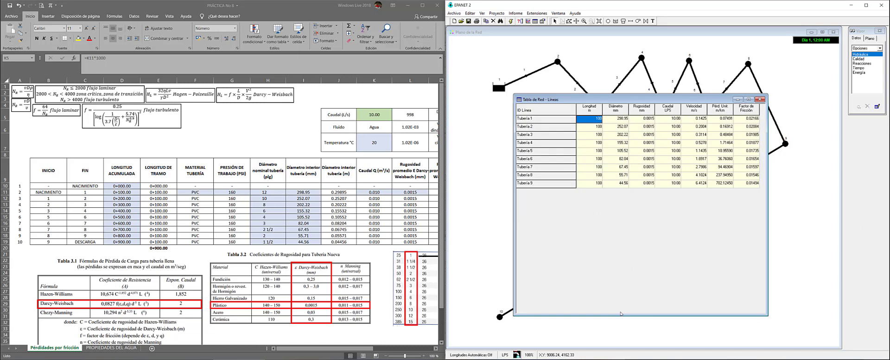
pyautogui.moveTo(621, 314); pyautogui.dragTo(609, 195)
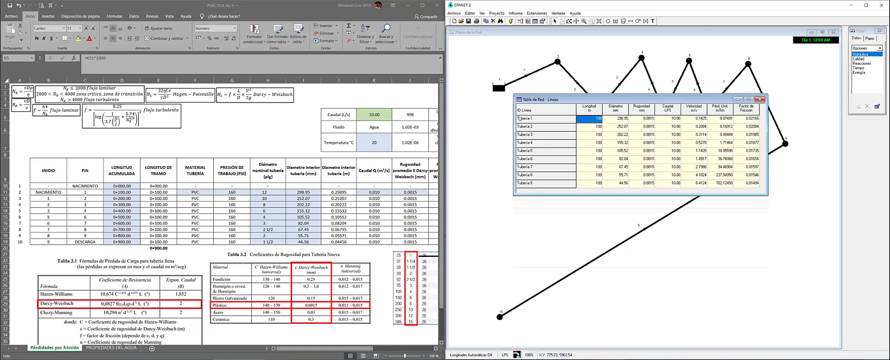
pyautogui.click(84, 197)
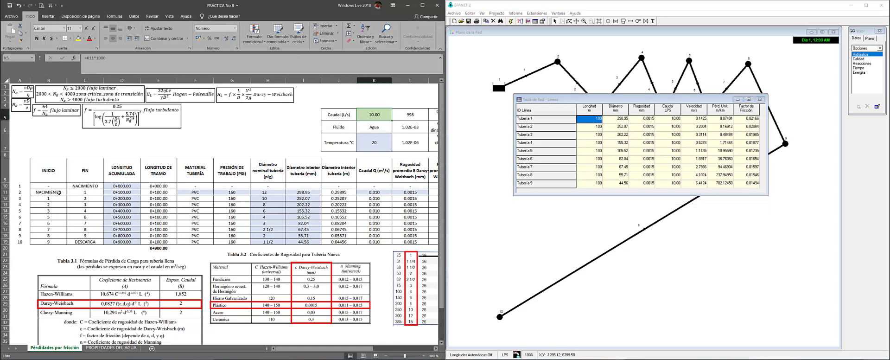
pyautogui.moveTo(60, 191); pyautogui.dragTo(74, 241)
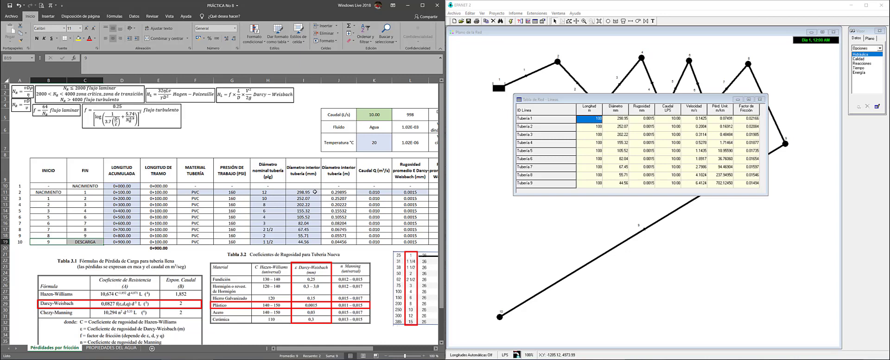
# Select the nine interior diameters in I11:I19 and check the roughness values in L11 and M11
pyautogui.moveTo(314, 191); pyautogui.dragTo(304, 241)
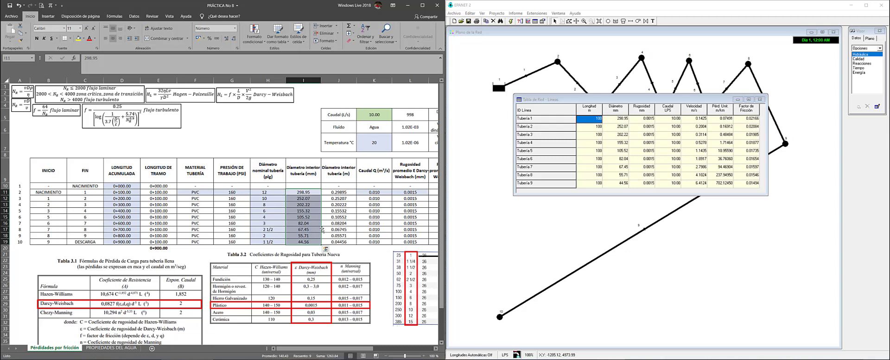
pyautogui.click(405, 192)
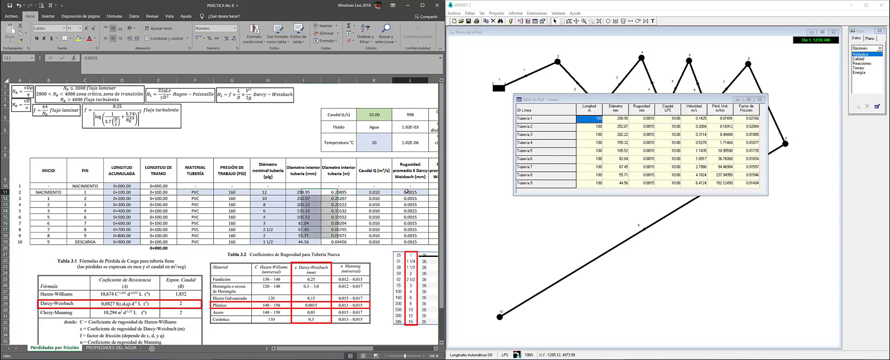
pyautogui.hscroll(3, 399, 214)
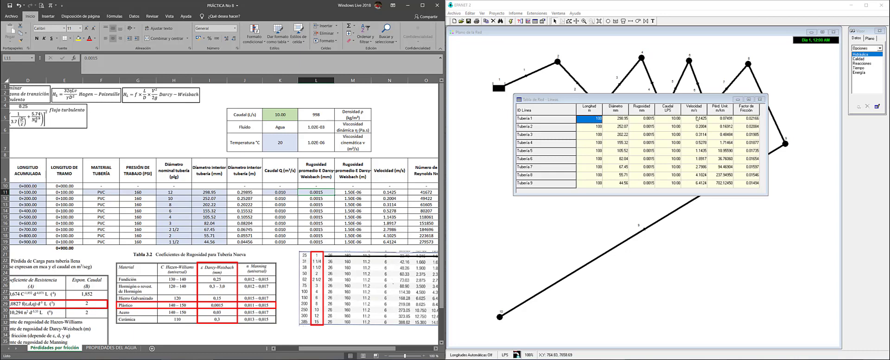
pyautogui.click(339, 193)
# Step through the Velocidad column, comparing the velocities of 0.1425 to 6.4124 m/s with EPANET's
pyautogui.press('Right')
pyautogui.press('Down')
pyautogui.press('Down')
pyautogui.press('Down')
pyautogui.press('Down')
pyautogui.press('Down')
pyautogui.press('Down')
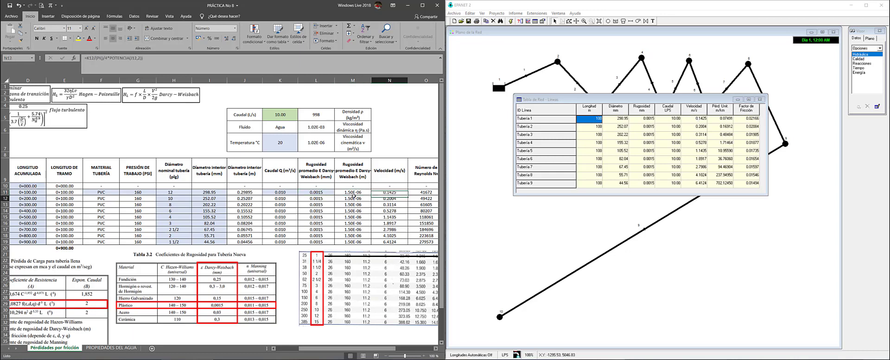
pyautogui.press('Up')
pyautogui.press('Up')
pyautogui.press('Up')
pyautogui.press('Up')
pyautogui.press('Up')
pyautogui.press('Up')
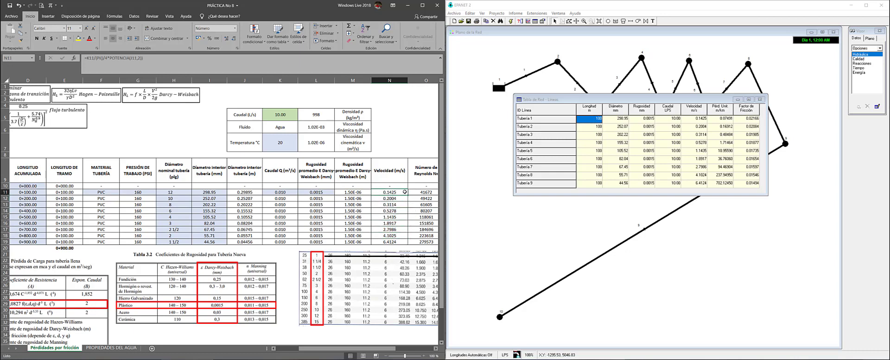
pyautogui.press('Down')
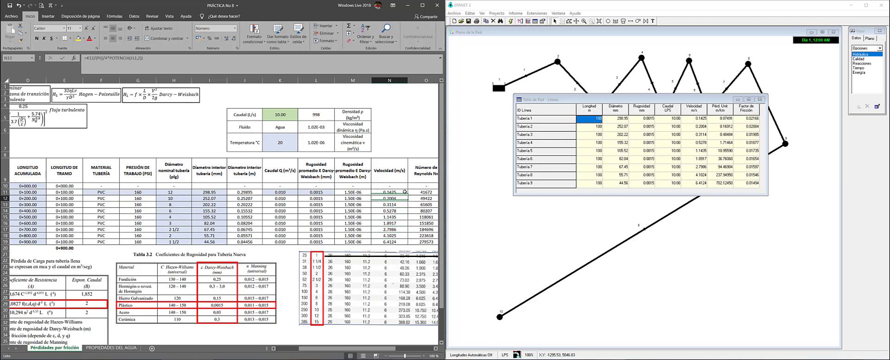
pyautogui.press('Down')
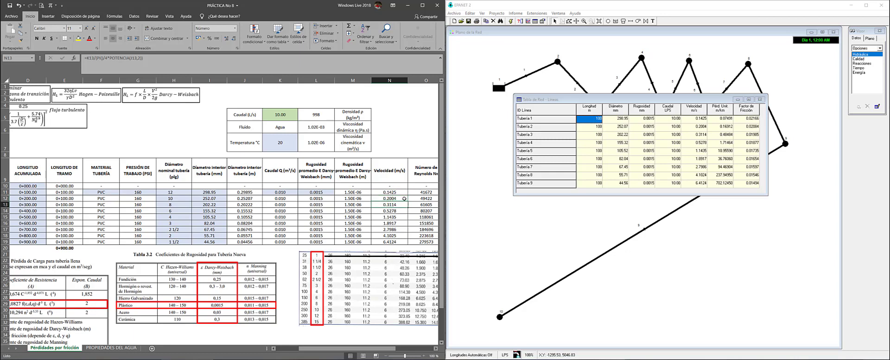
pyautogui.press('Down')
pyautogui.press('Down')
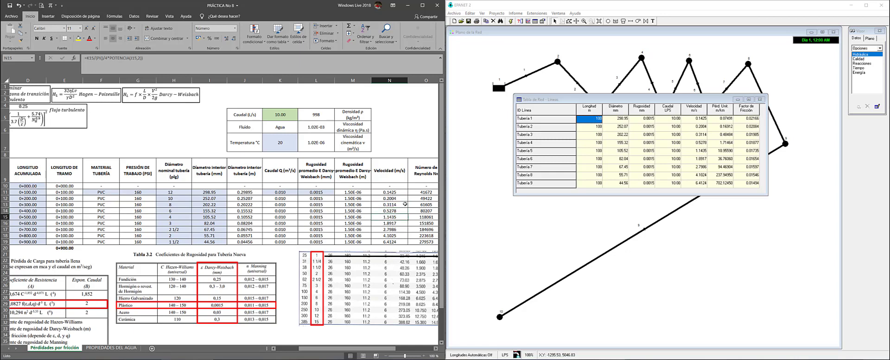
pyautogui.press('Down')
pyautogui.press('Down')
pyautogui.press('Down')
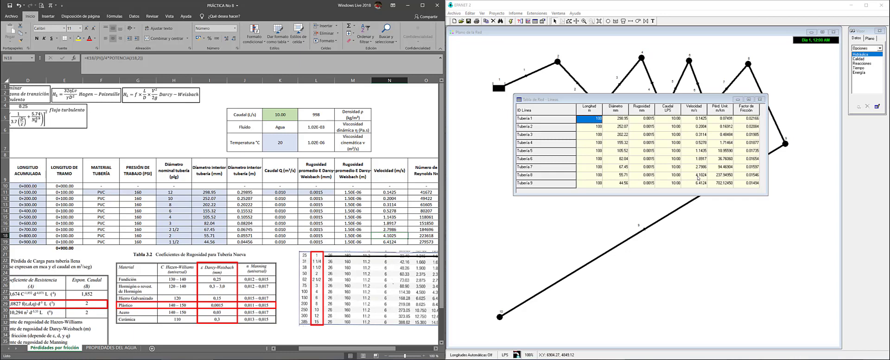
pyautogui.press('Down')
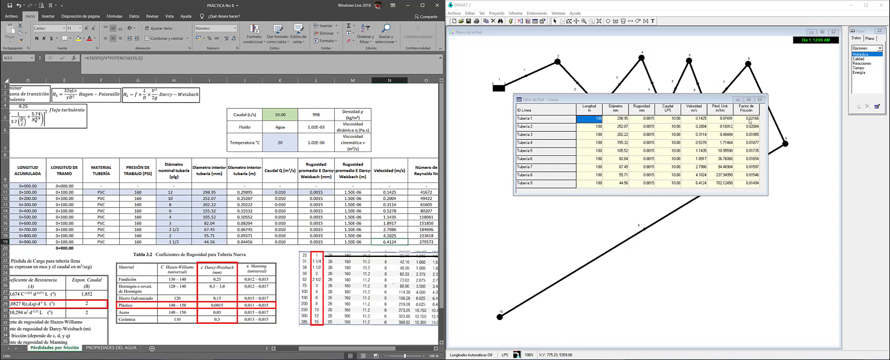
pyautogui.click(391, 193)
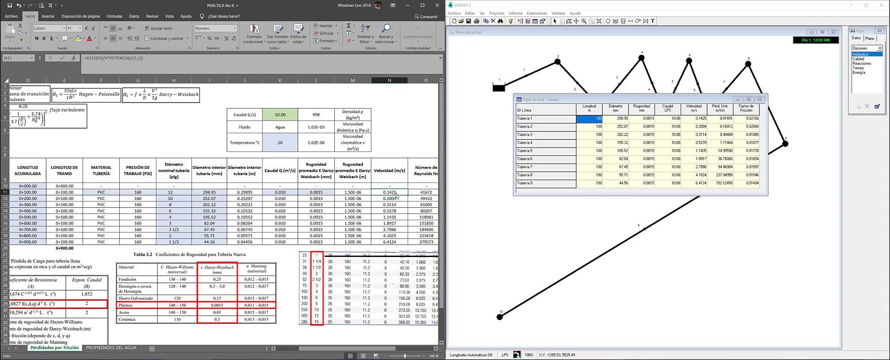
pyautogui.press('Right')
pyautogui.press('Right')
pyautogui.press('Right')
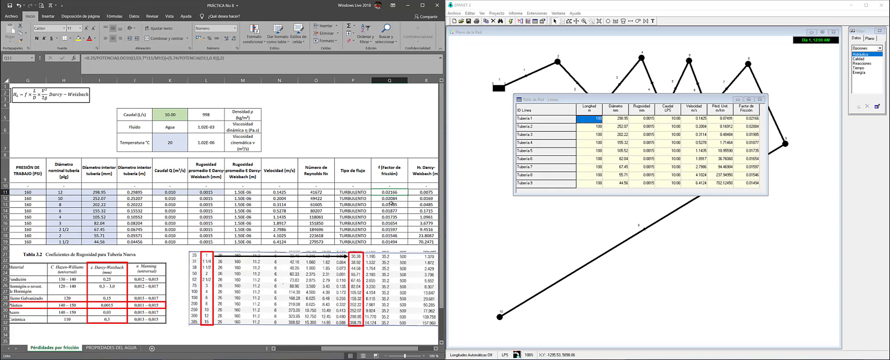
# Step down the friction factors for pipes 3 to 7, comparing them with EPANET's Factor de Fricción
pyautogui.click(390, 204)
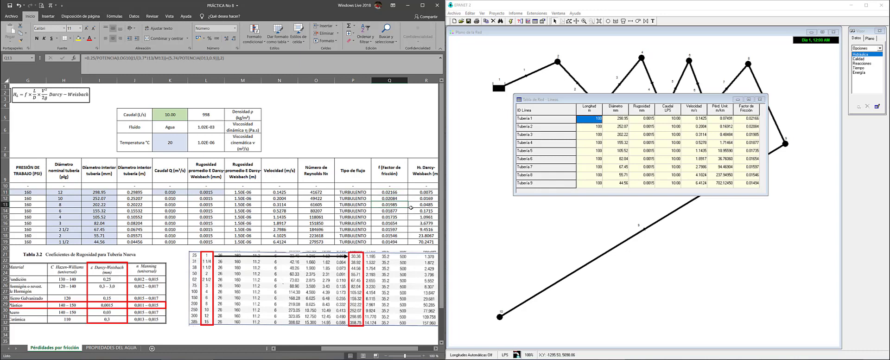
pyautogui.press('Down')
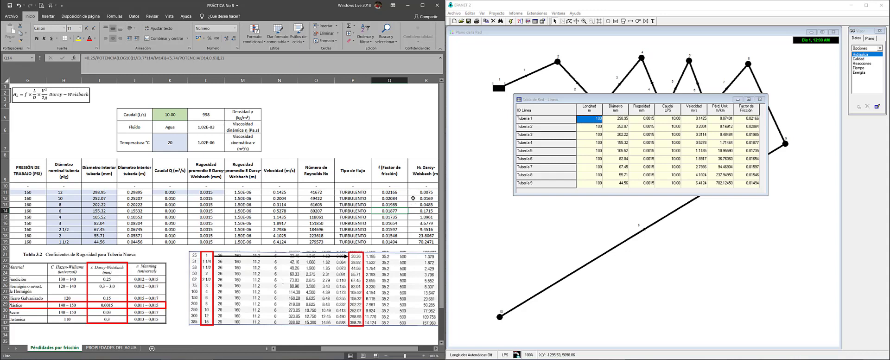
pyautogui.press('Down')
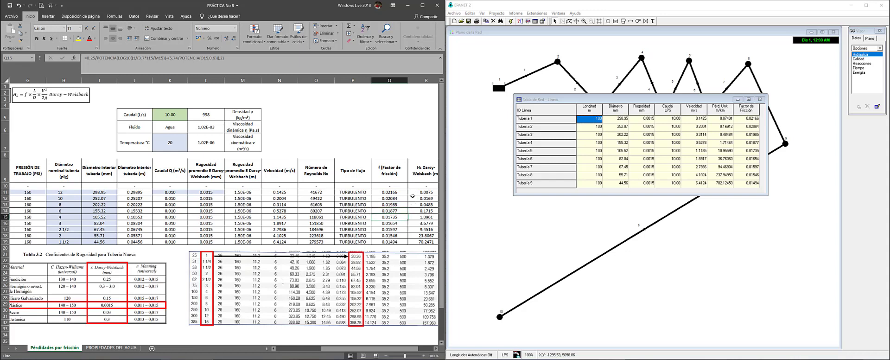
pyautogui.press('Down')
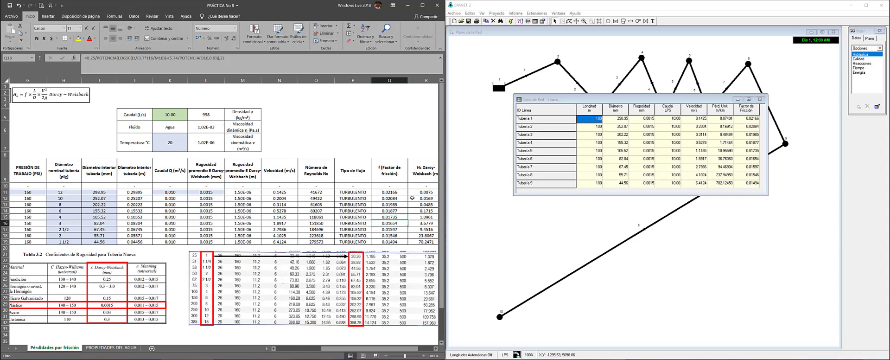
pyautogui.press('Down')
pyautogui.press('Down')
pyautogui.press('Down')
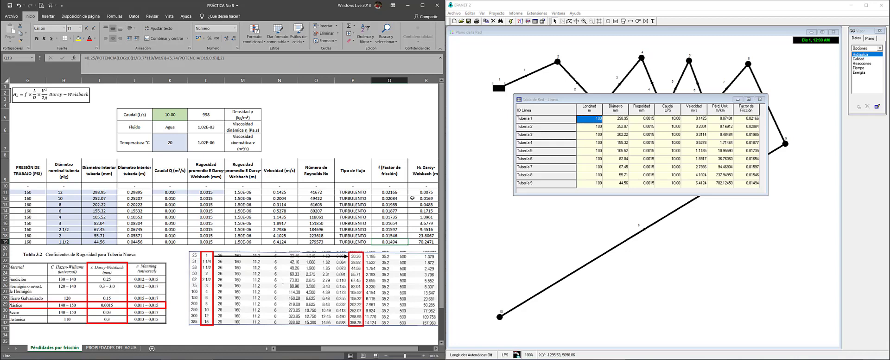
pyautogui.press('Right')
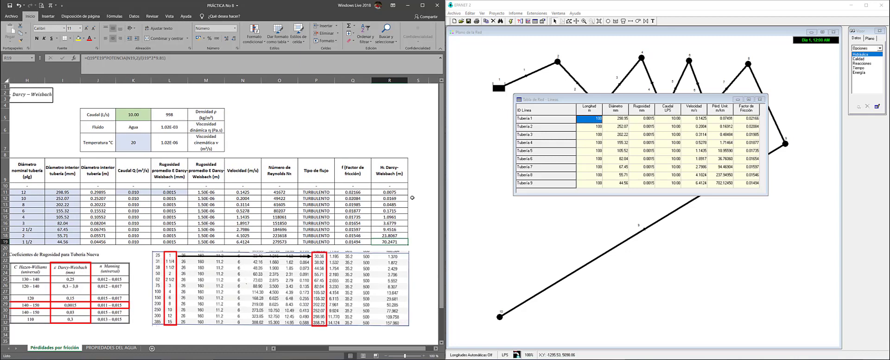
pyautogui.press('Up')
pyautogui.press('Up')
pyautogui.press('Up')
pyautogui.press('Up')
pyautogui.press('Up')
pyautogui.press('Up')
pyautogui.press('Up')
pyautogui.press('Up')
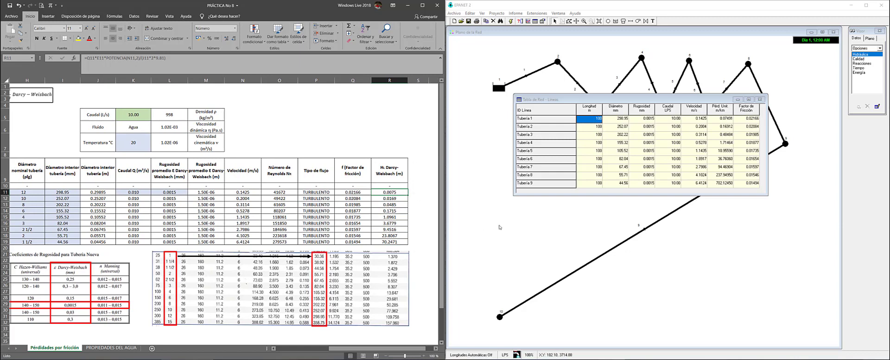
# Give the R11:R19 head losses two more decimal places, then check the formulas in R12 and R11
pyautogui.moveTo(291, 359)
pyautogui.moveTo(402, 190); pyautogui.dragTo(401, 241)
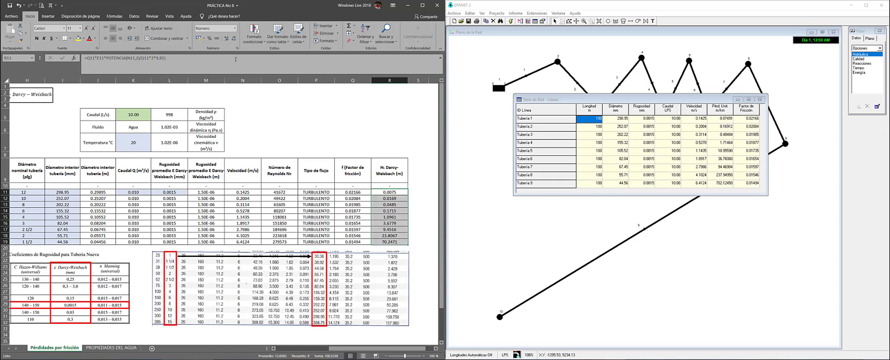
pyautogui.click(227, 37)
pyautogui.click(227, 38)
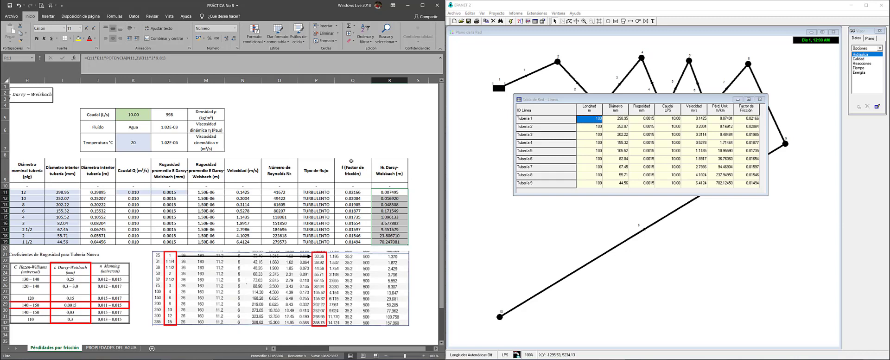
pyautogui.click(389, 192)
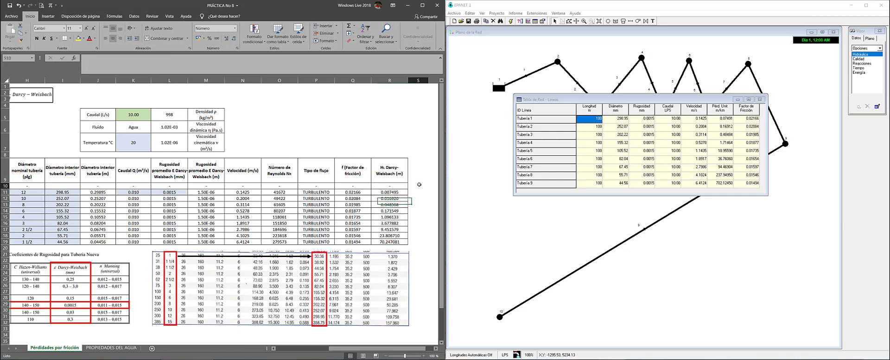
pyautogui.click(401, 199)
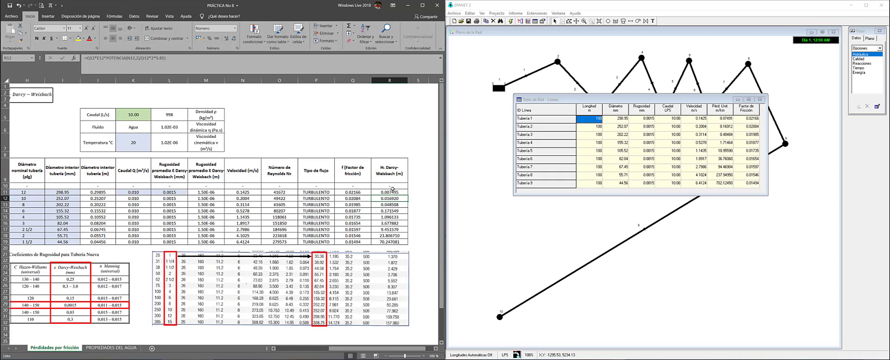
pyautogui.click(391, 190)
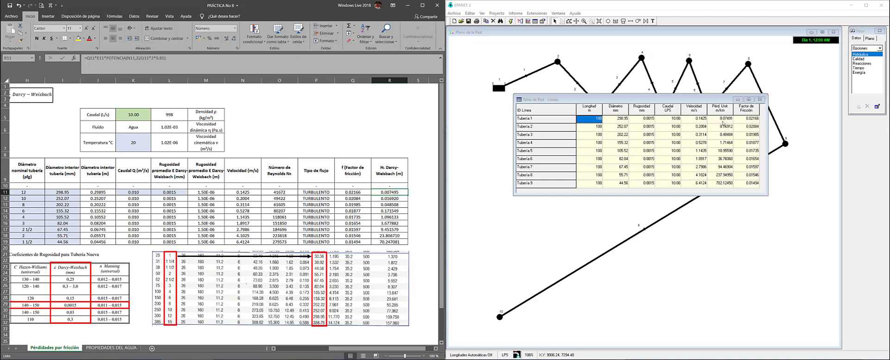
# Select EPANET's Pérd. Unit. values for Tubería 1–9 and pick Tubería 1's 0.07491 m/km
pyautogui.moveTo(721, 118); pyautogui.dragTo(727, 190)
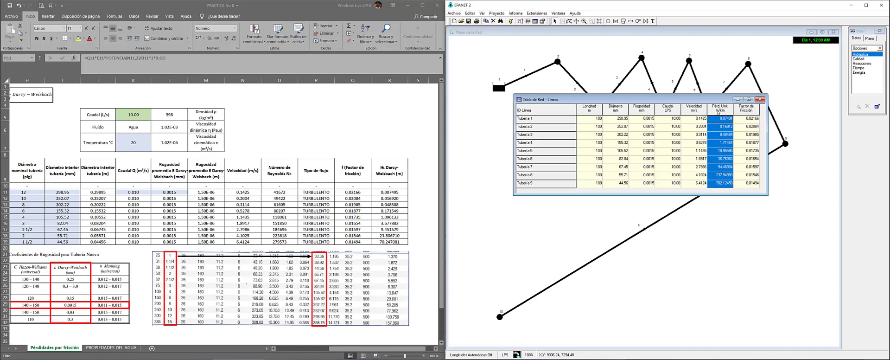
pyautogui.click(725, 136)
pyautogui.click(724, 119)
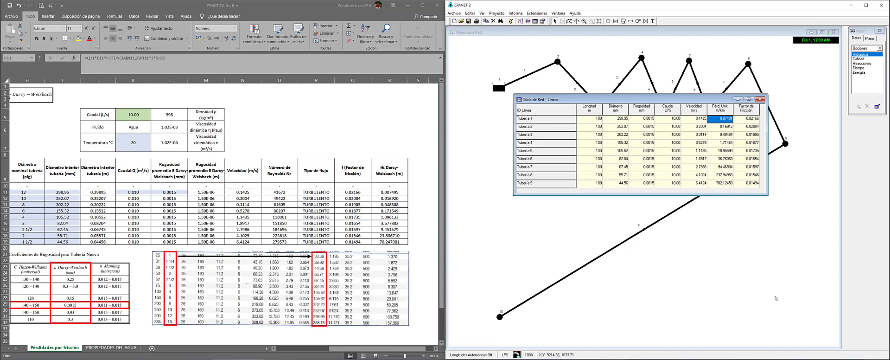
# Compare Tubería 9's 702.12450 unit head loss with Excel's R19, check its friction factor, and close the table
pyautogui.click(597, 118)
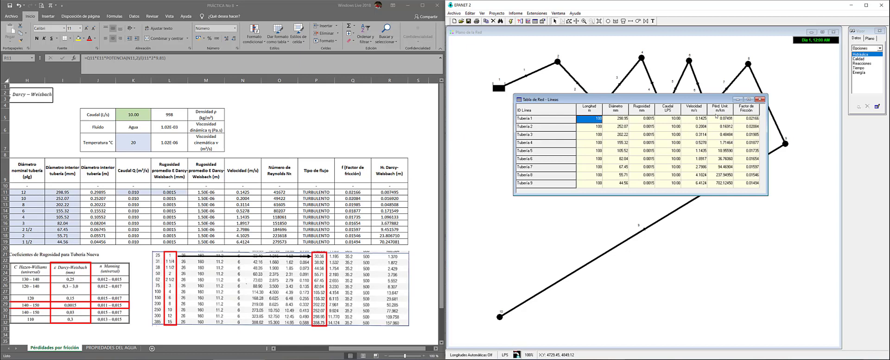
pyautogui.click(720, 183)
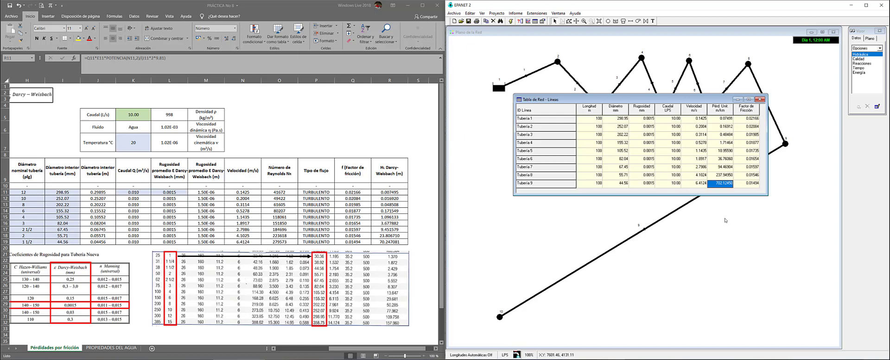
pyautogui.click(388, 242)
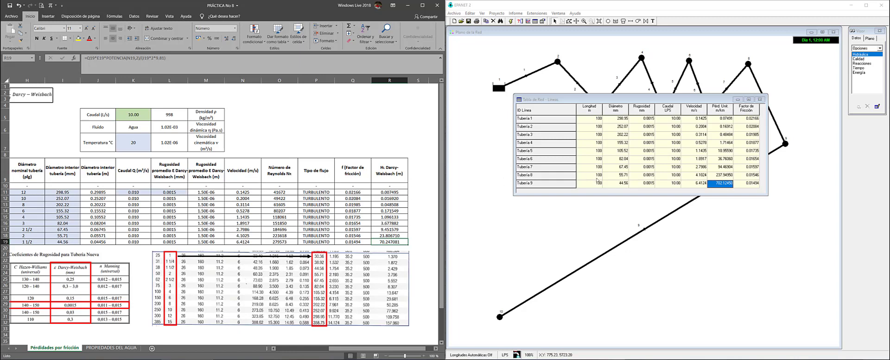
pyautogui.click(757, 184)
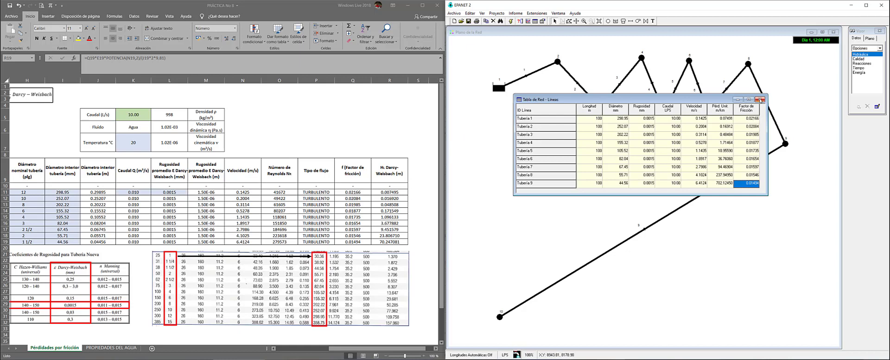
pyautogui.click(759, 99)
# Add a text label below the network with the author's full name
pyautogui.click(653, 21)
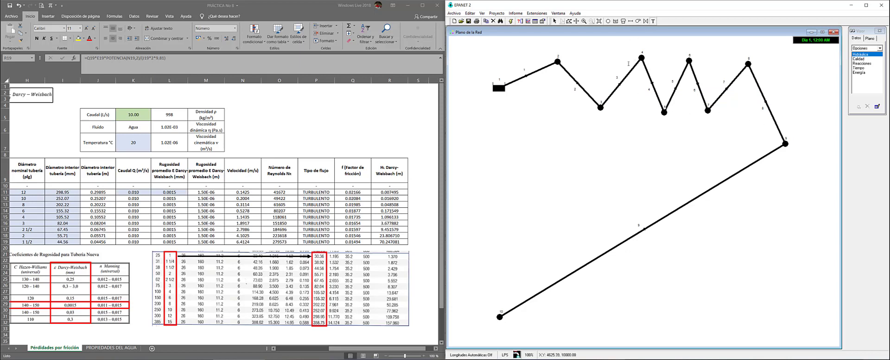
pyautogui.click(567, 153)
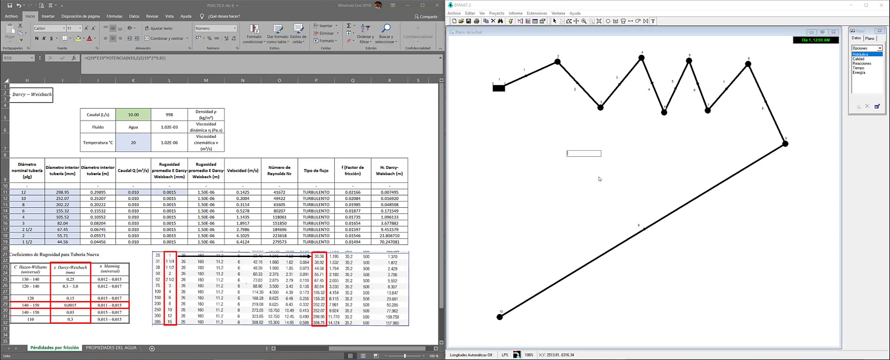
pyautogui.press('Return')
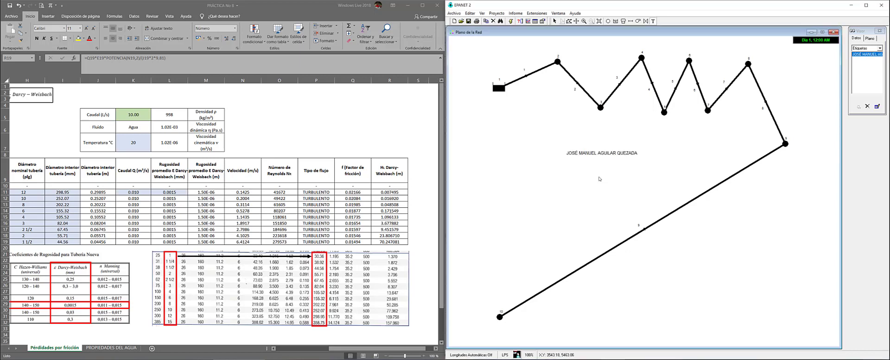
# Add a second label under the name with the author's student ID number
pyautogui.click(565, 161)
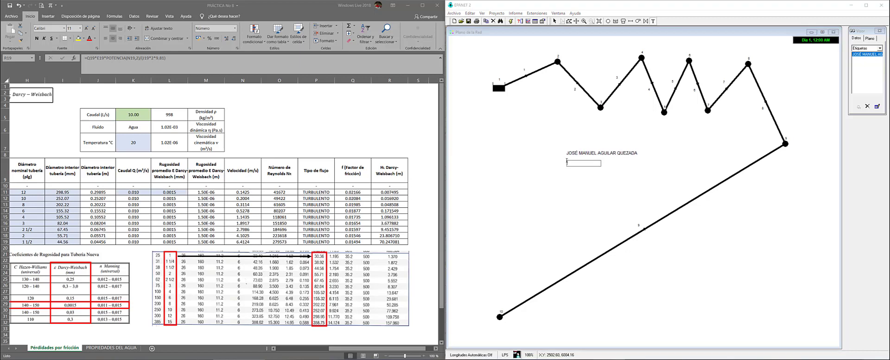
pyautogui.press('Return')
pyautogui.click(582, 196)
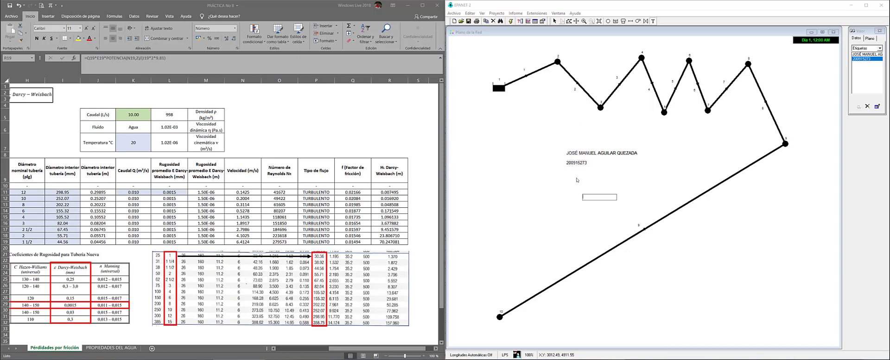
pyautogui.press('Escape')
pyautogui.click(580, 185)
# Nudge the ID number label up closer to the name label
pyautogui.click(554, 21)
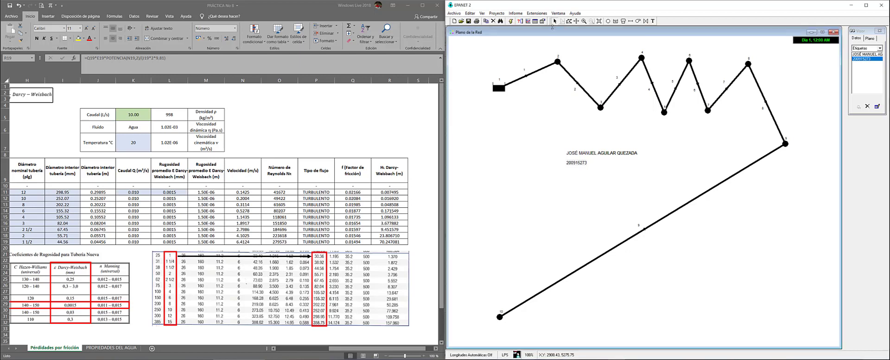
pyautogui.click(578, 163)
pyautogui.moveTo(579, 164); pyautogui.dragTo(579, 161)
pyautogui.click(571, 186)
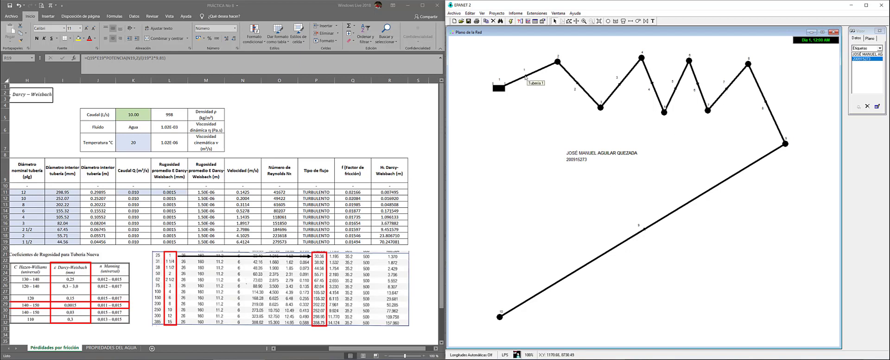
# Increase the flow arrow size to 11 in the map options
pyautogui.rightClick(542, 186)
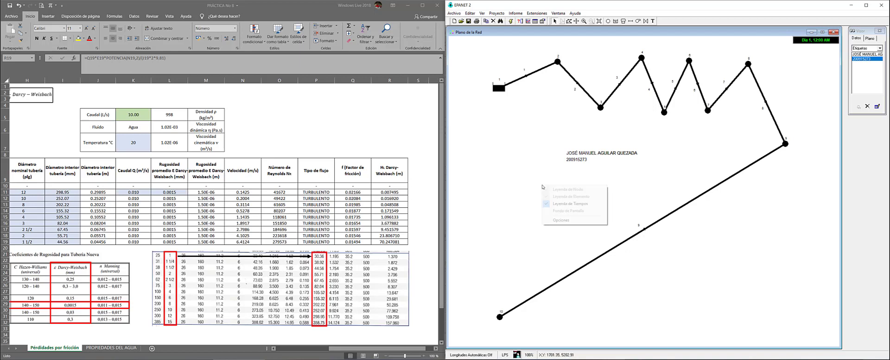
pyautogui.click(561, 220)
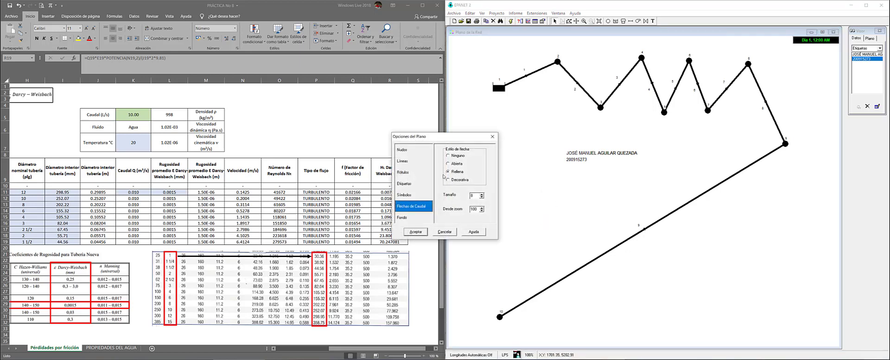
pyautogui.click(482, 195)
pyautogui.click(481, 194)
pyautogui.click(481, 194)
pyautogui.click(421, 234)
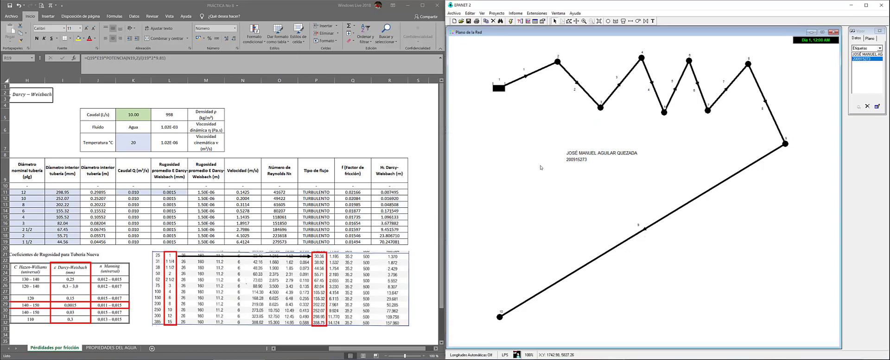
# Switch the flow arrows to the Decorativa style and apply the map options
pyautogui.rightClick(525, 156)
pyautogui.click(546, 189)
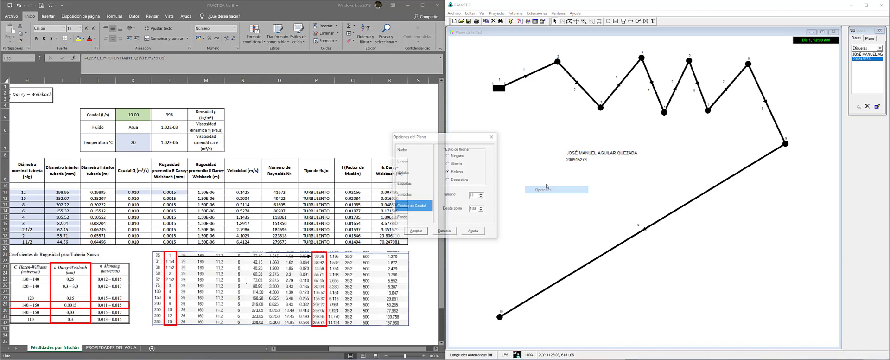
pyautogui.click(447, 179)
pyautogui.click(416, 231)
pyautogui.rightClick(543, 195)
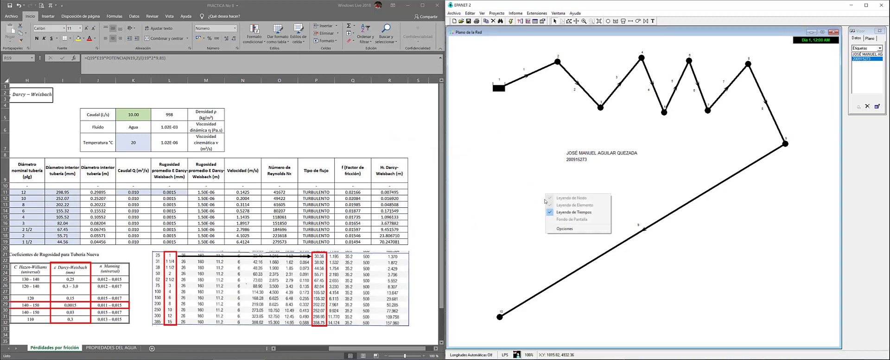
pyautogui.click(558, 229)
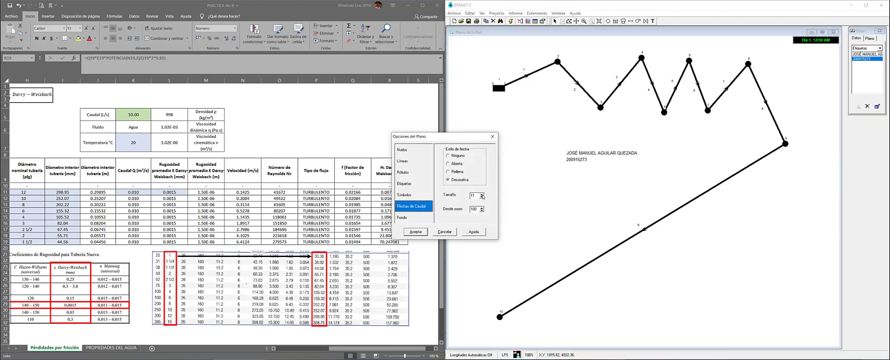
pyautogui.click(416, 231)
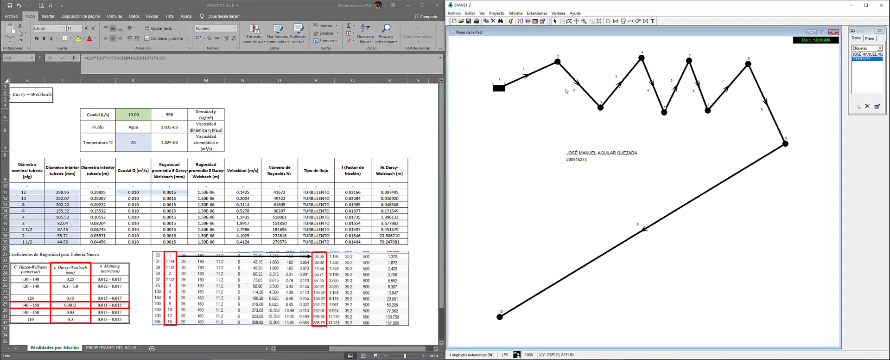